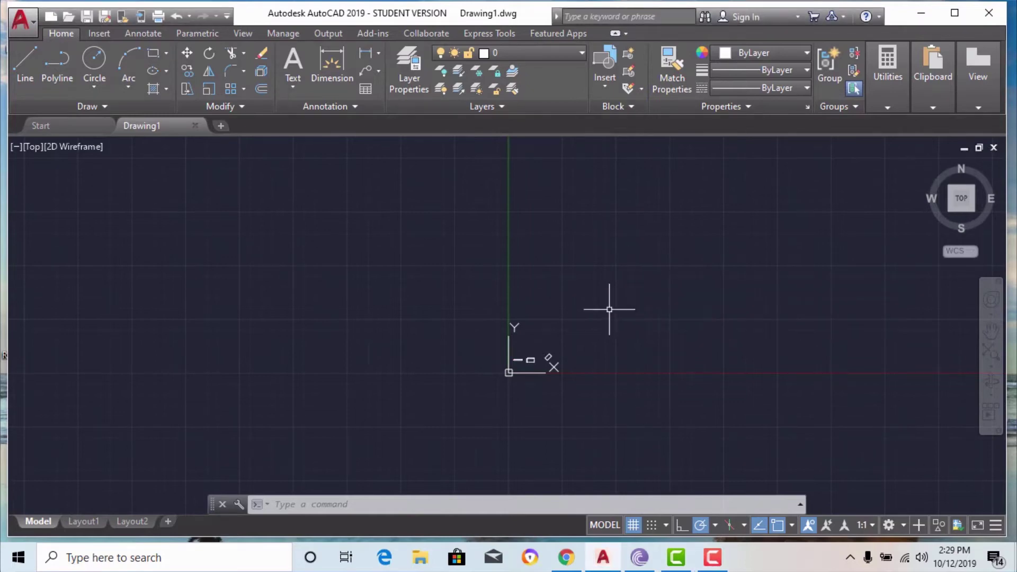
pyautogui.write('REC')
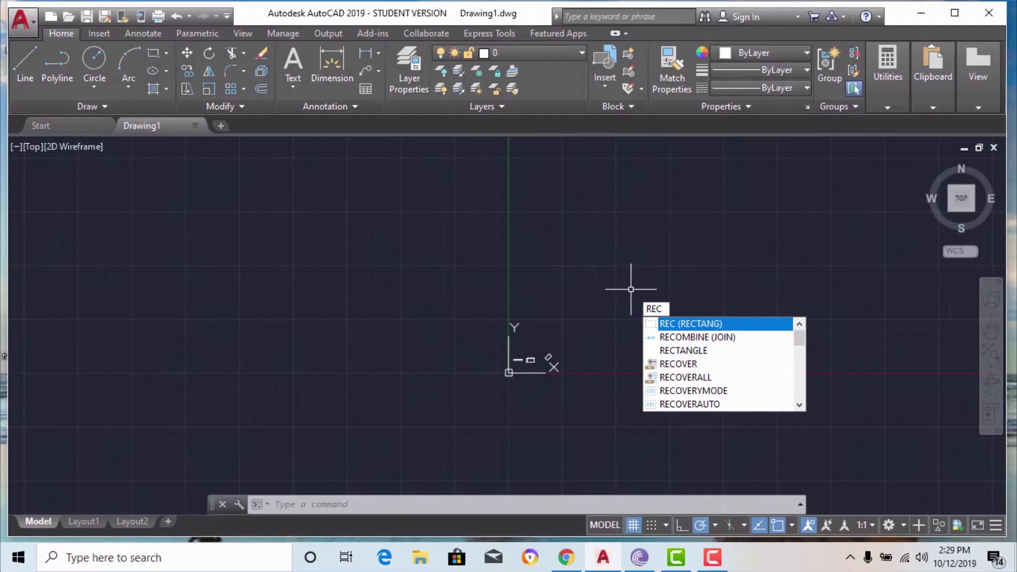
pyautogui.press('Return')
pyautogui.press('Escape')
pyautogui.press('Escape')
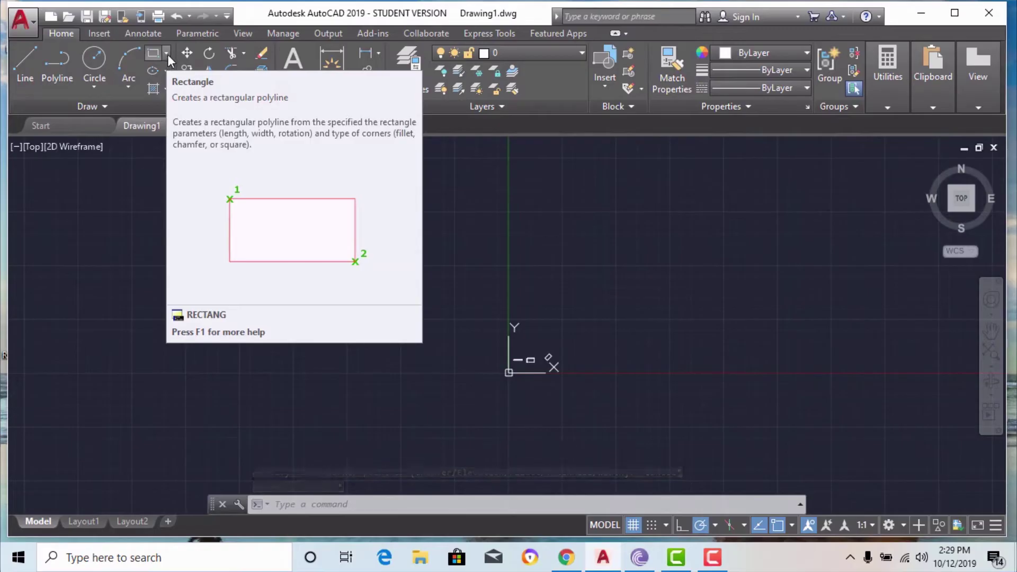
pyautogui.click(167, 55)
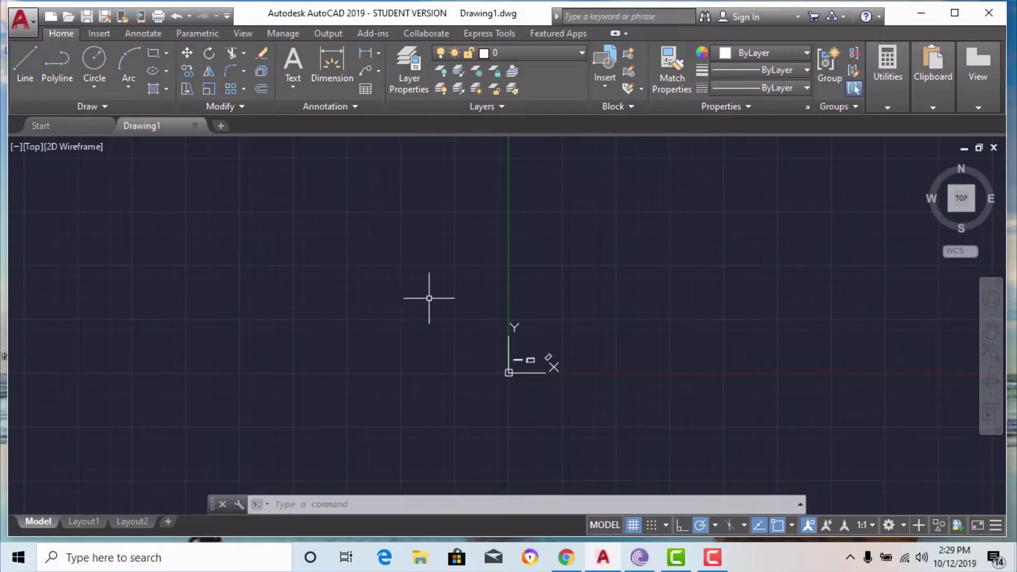
pyautogui.press('Escape')
pyautogui.press('Escape')
# Draw a rectangle in an empty part of the drawing using the Area option, with an area of 3000 and a length of 200.
pyautogui.scroll(5, 674, 362)
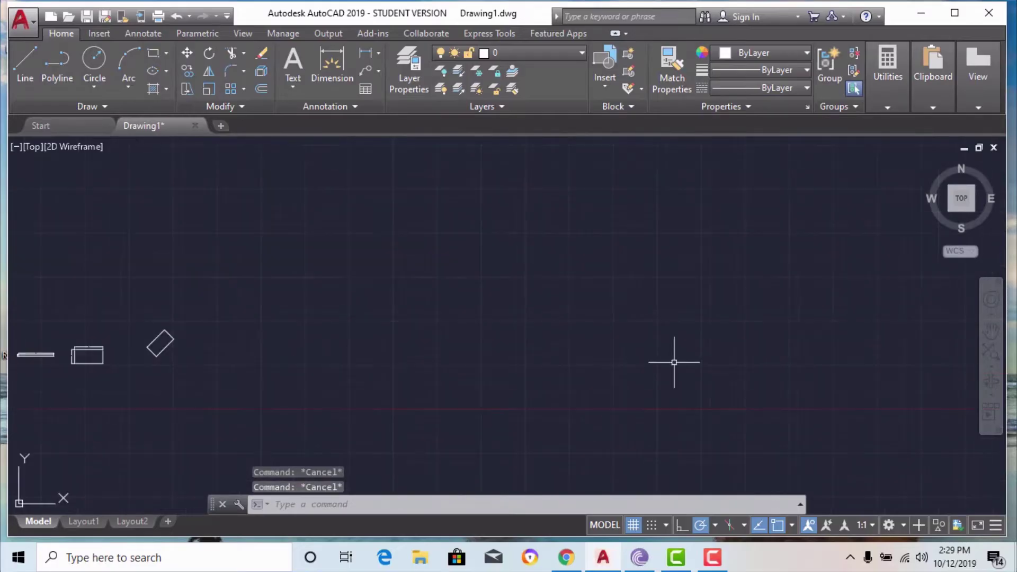
pyautogui.write('REC')
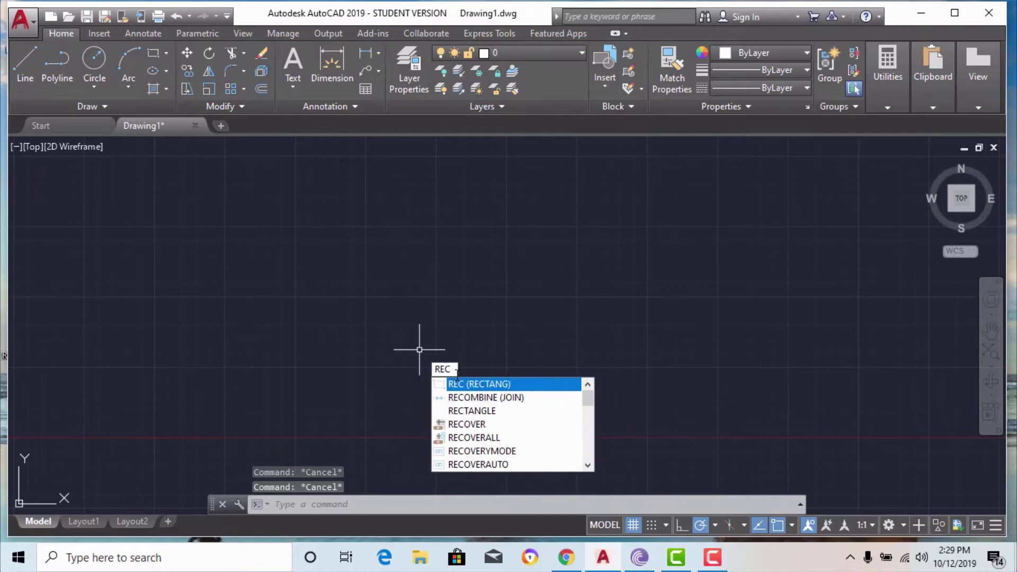
pyautogui.click(468, 383)
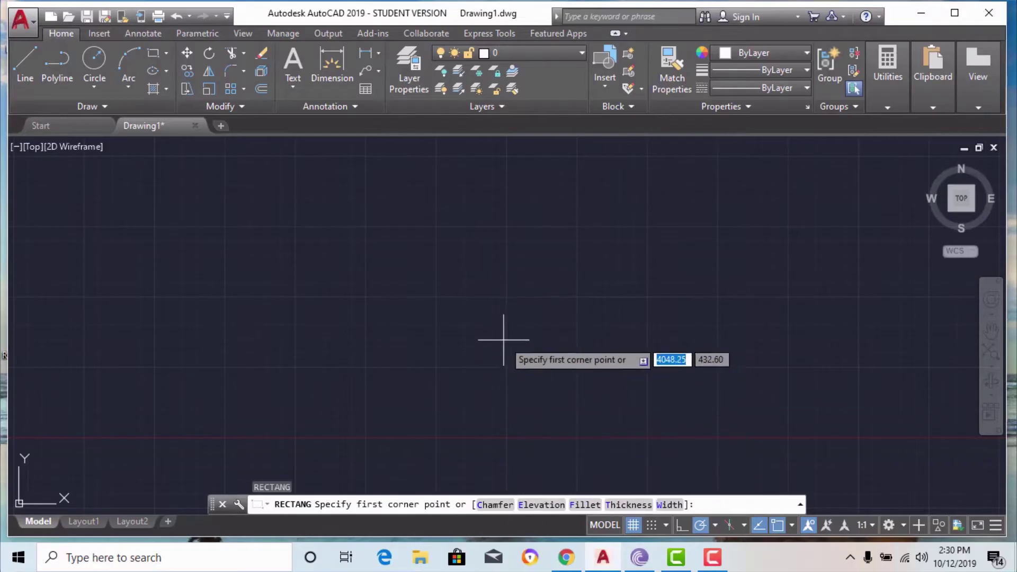
pyautogui.click(303, 241)
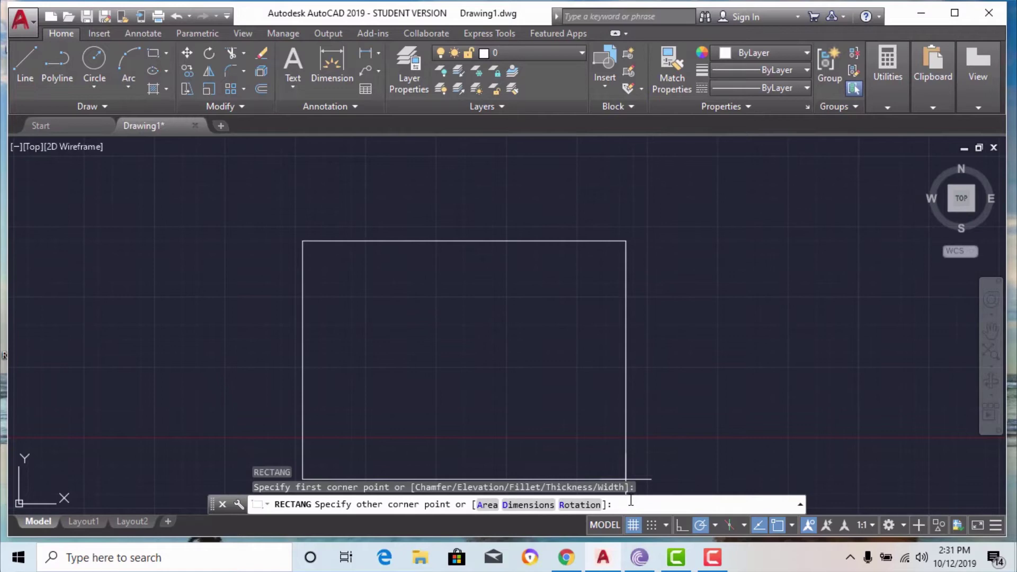
pyautogui.write('a')
pyautogui.press('Return')
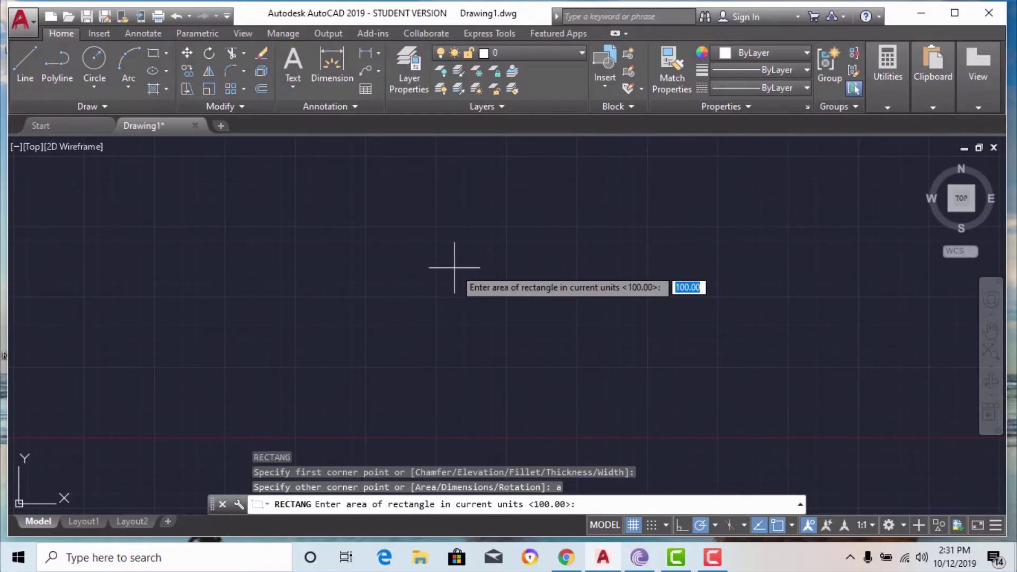
pyautogui.write('3000')
pyautogui.press('Return')
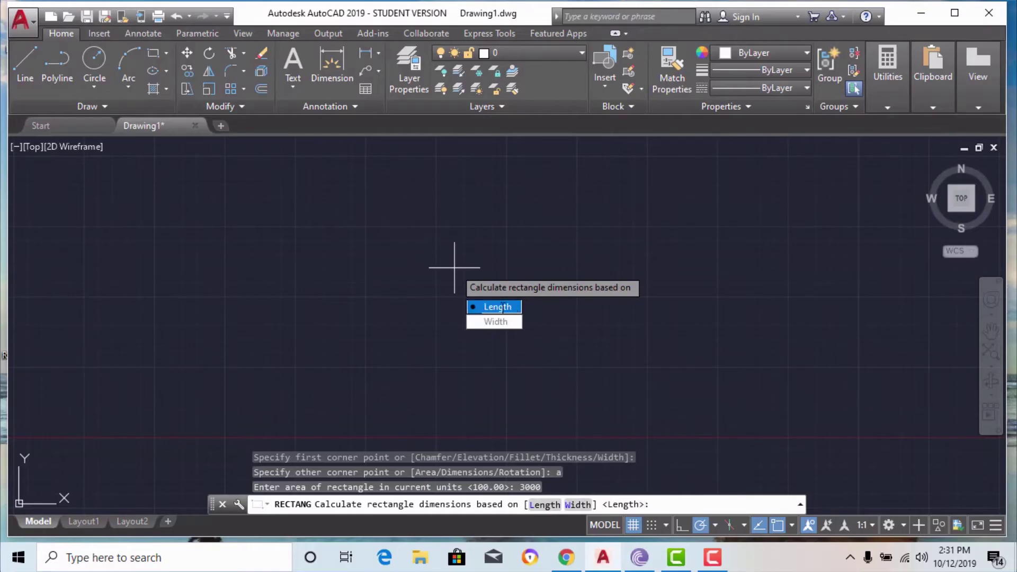
pyautogui.click(498, 306)
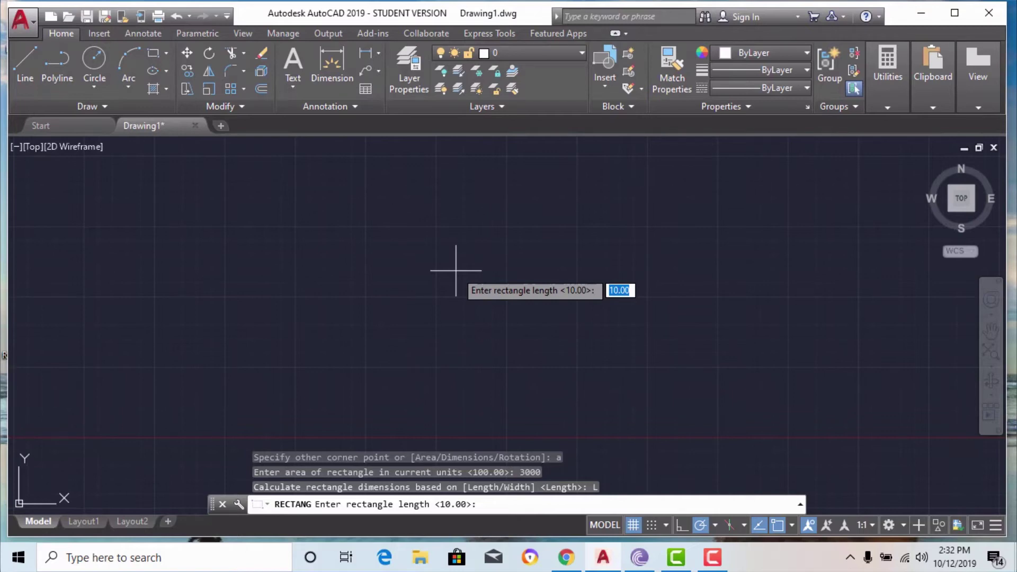
pyautogui.write('200')
pyautogui.press('Return')
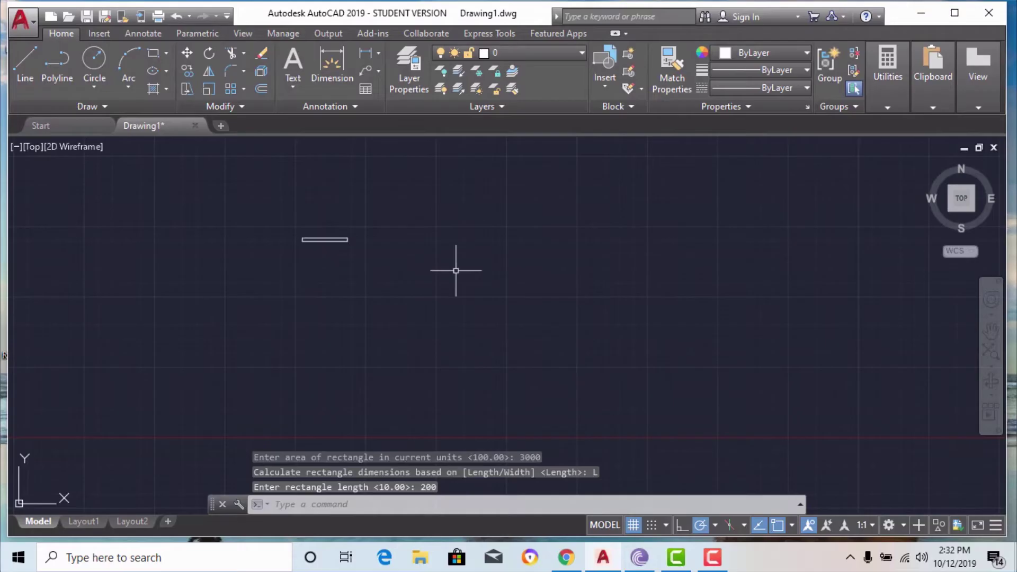
# Add a linear dimension for the rectangle's length, placed just above its upper edge.
pyautogui.scroll(12, 311, 238)
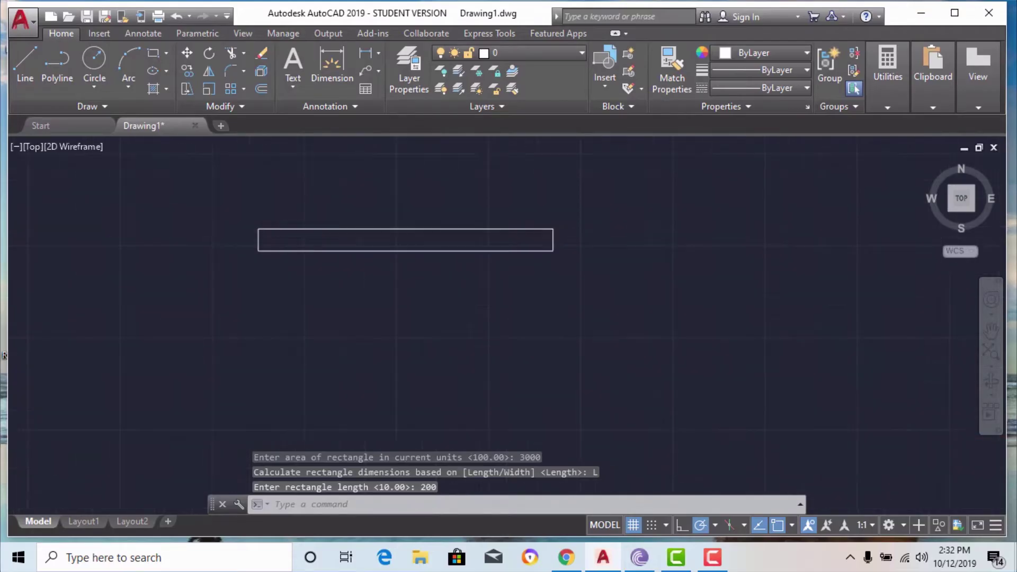
pyautogui.scroll(-2, 506, 424)
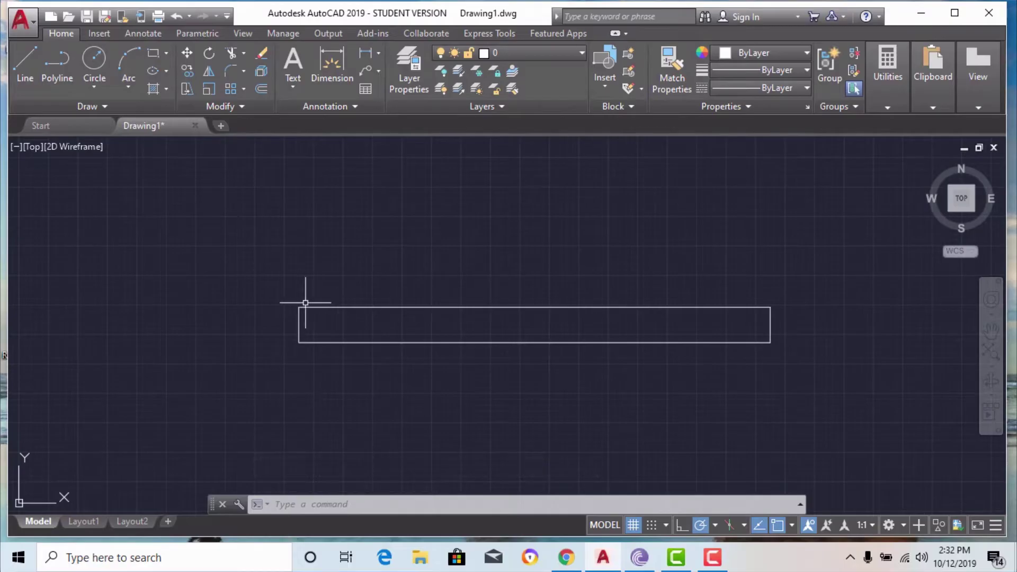
pyautogui.scroll(-2, 306, 305)
pyautogui.scroll(2, 320, 301)
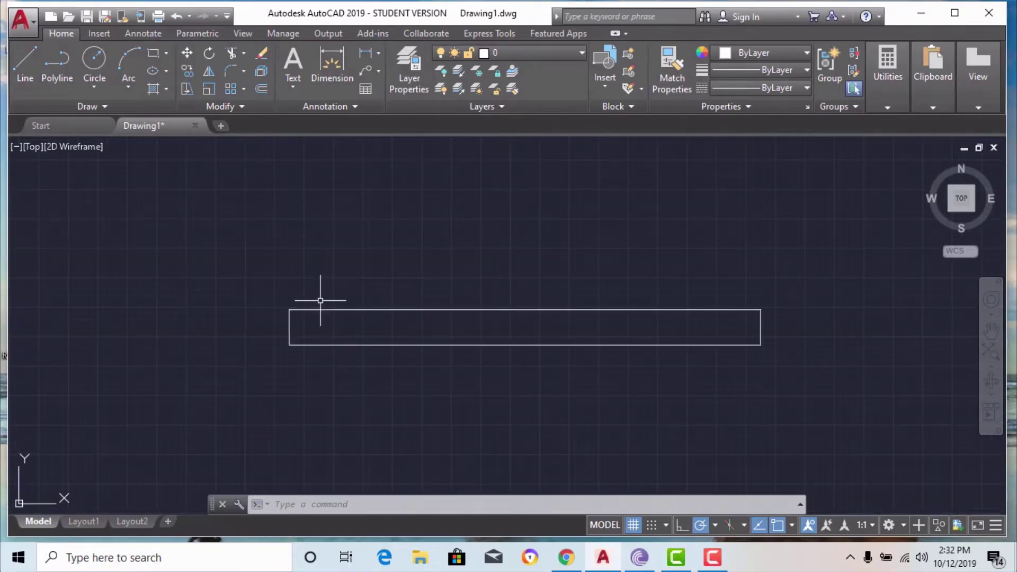
pyautogui.write('DLI')
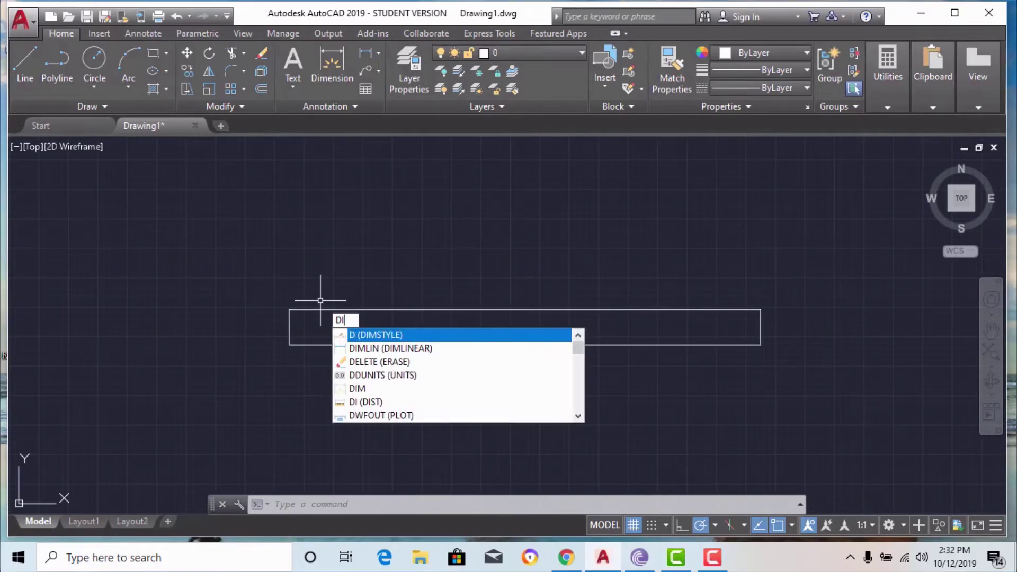
pyautogui.press('Return')
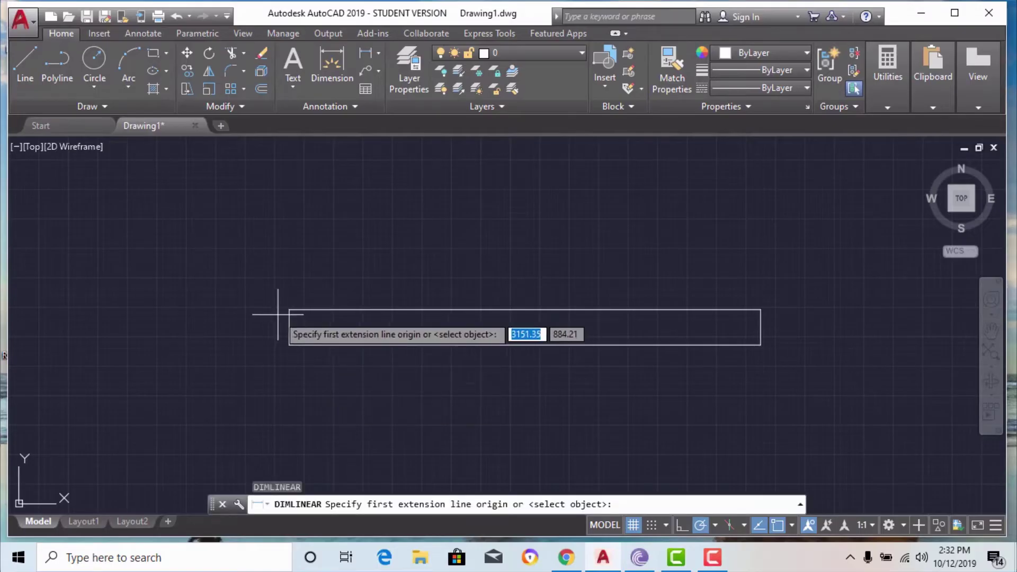
pyautogui.click(289, 310)
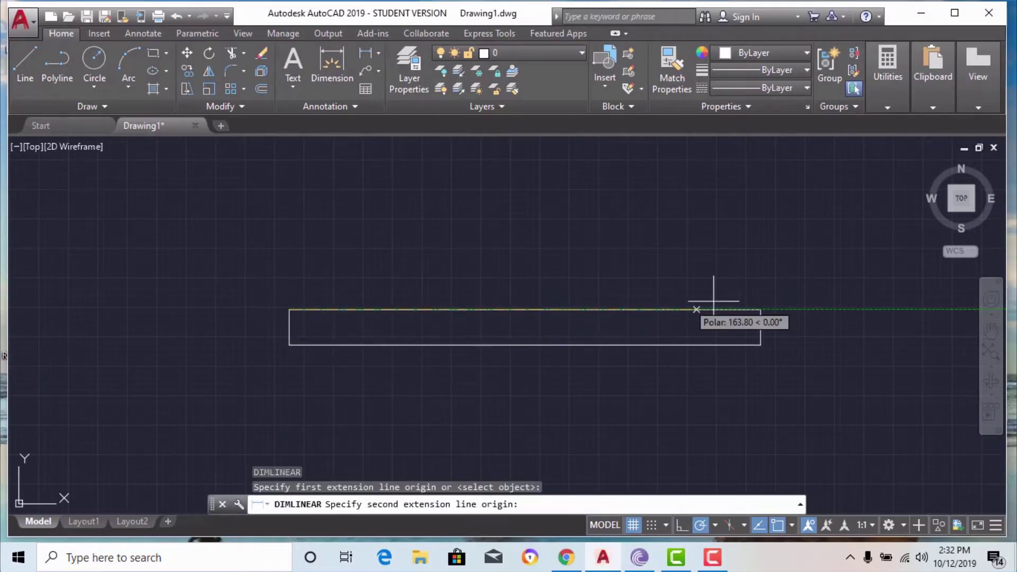
pyautogui.click(760, 309)
pyautogui.click(749, 281)
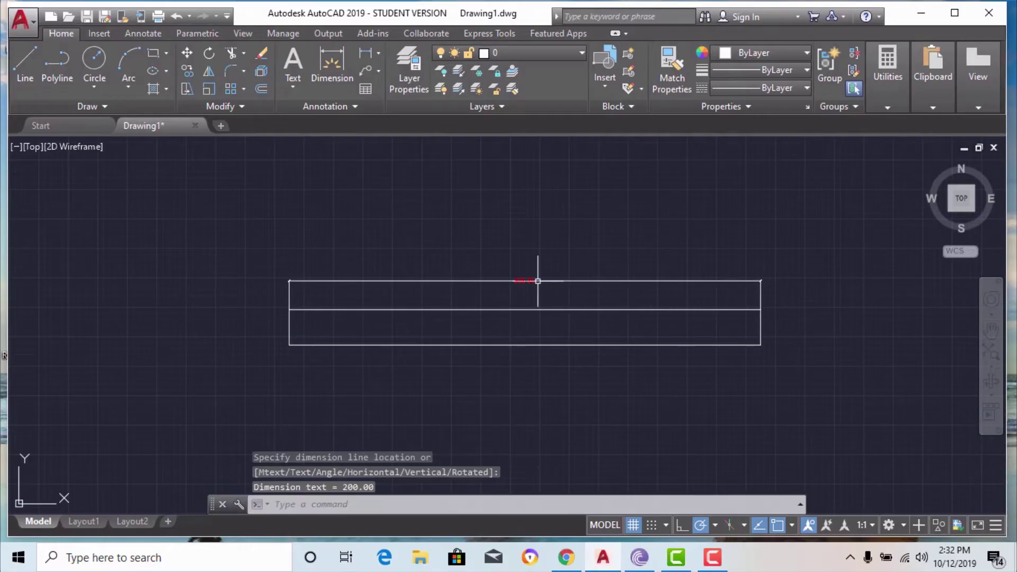
# Add a vertical linear dimension for the rectangle's width, placed just outside its left edge.
pyautogui.scroll(3, 529, 278)
pyautogui.scroll(-5, 636, 281)
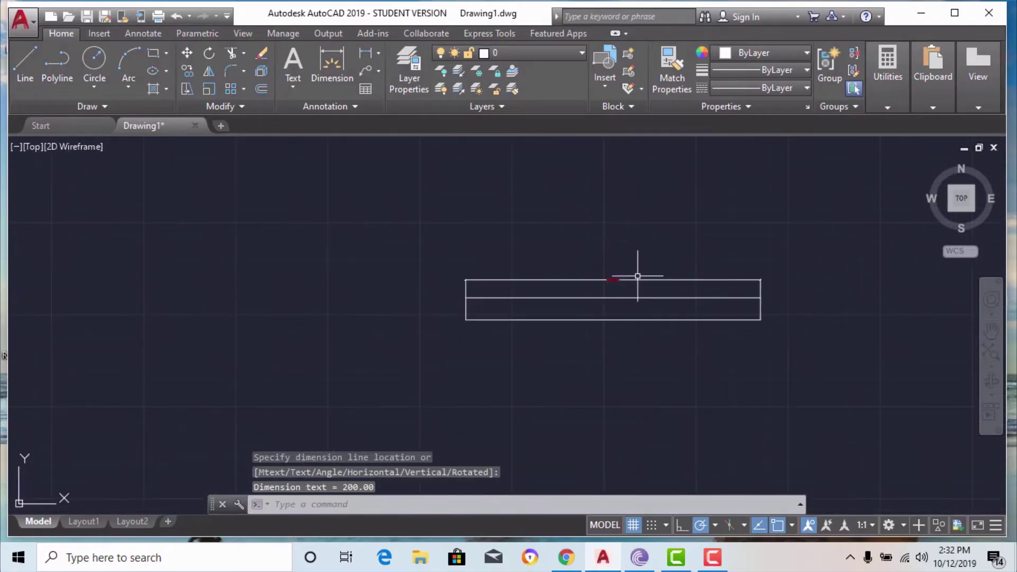
pyautogui.scroll(2, 490, 289)
pyautogui.scroll(3, 488, 288)
pyautogui.scroll(-1, 486, 291)
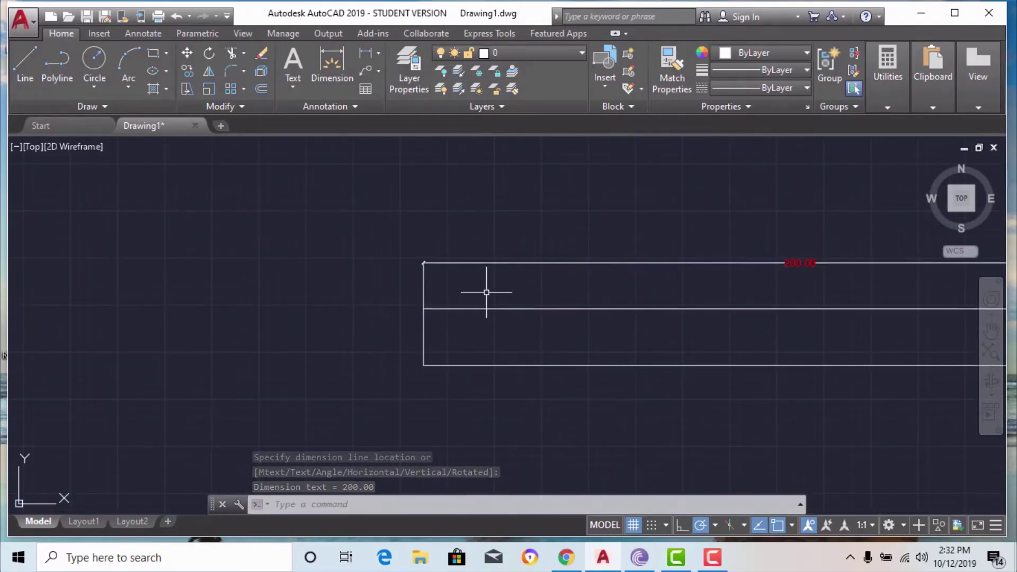
pyautogui.press('Return')
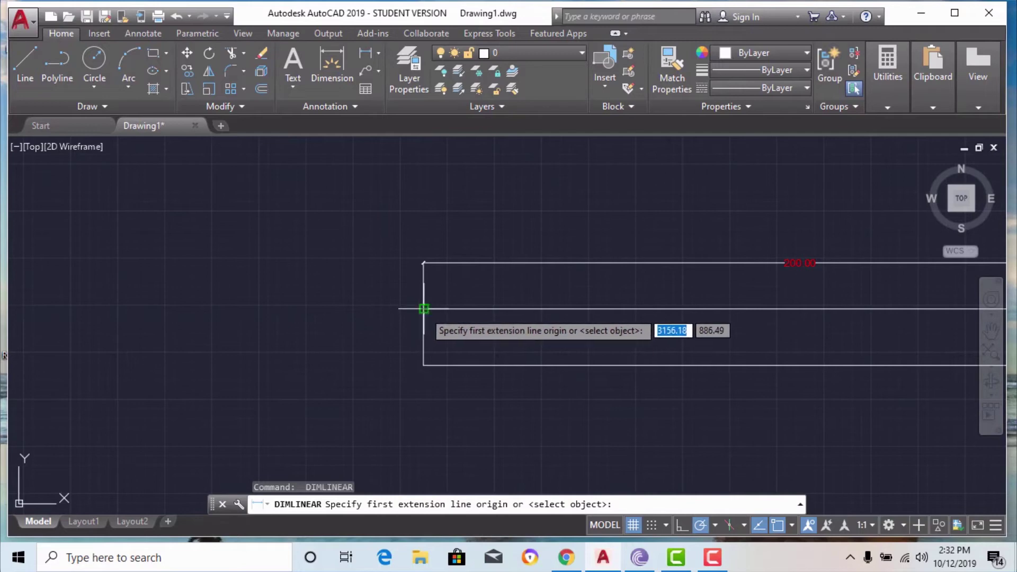
pyautogui.click(423, 309)
pyautogui.click(423, 365)
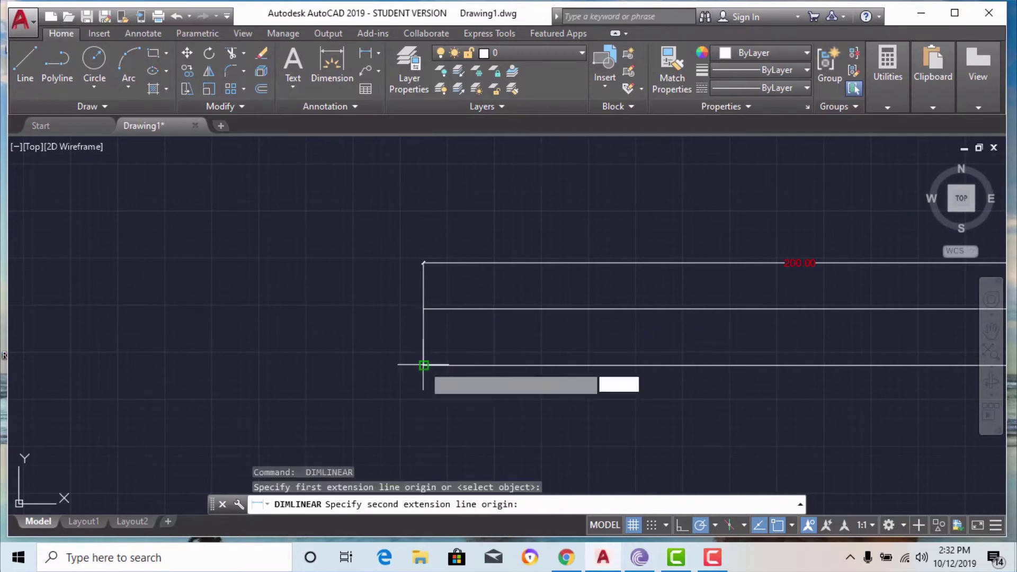
pyautogui.scroll(2, 393, 355)
pyautogui.click(397, 351)
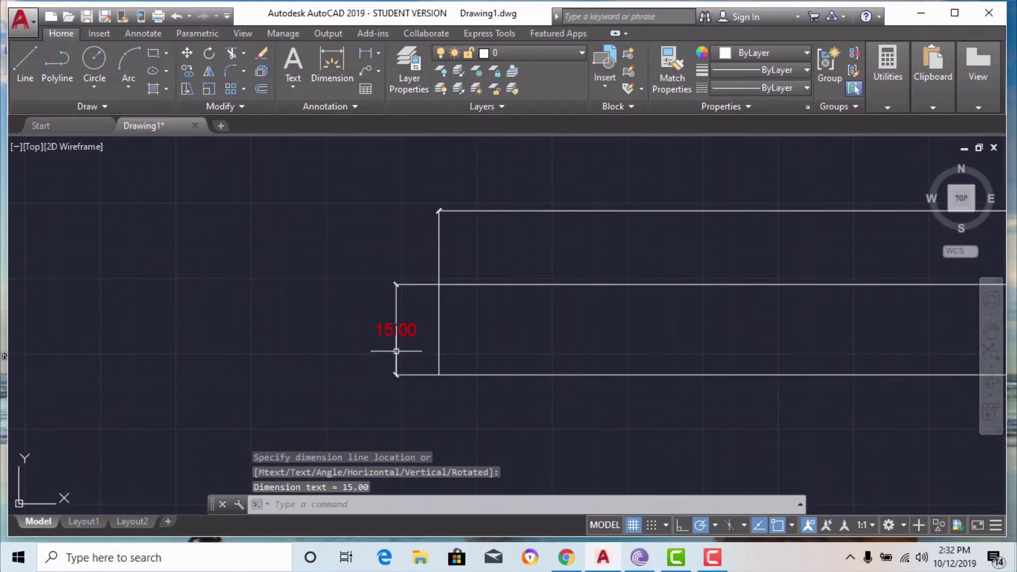
# Examine the length dimension text up close and review the whole dimensioned rectangle.
pyautogui.scroll(-4, 329, 306)
pyautogui.scroll(2, 605, 266)
pyautogui.scroll(4, 605, 266)
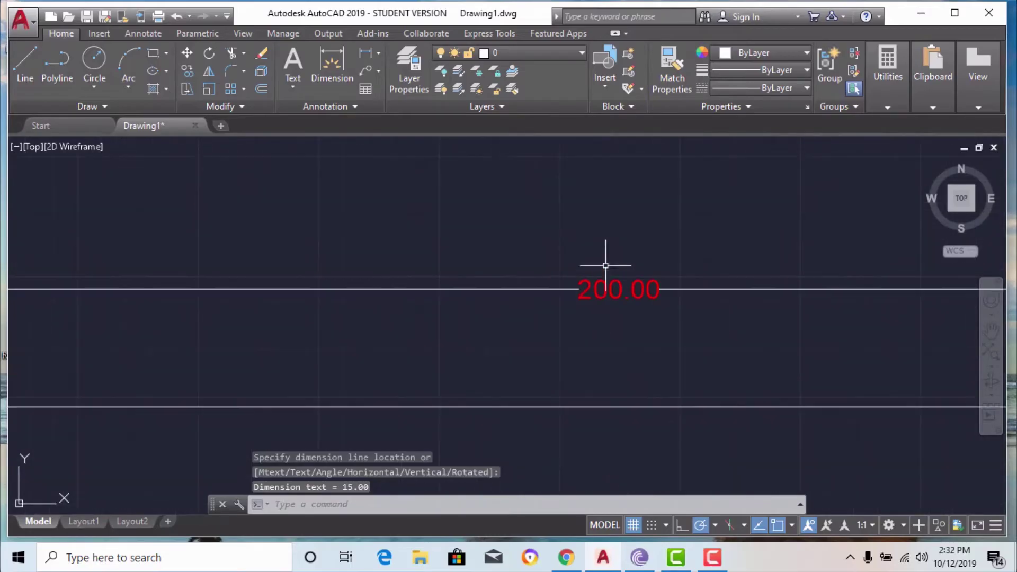
pyautogui.scroll(-3, 607, 269)
pyautogui.scroll(-4, 473, 278)
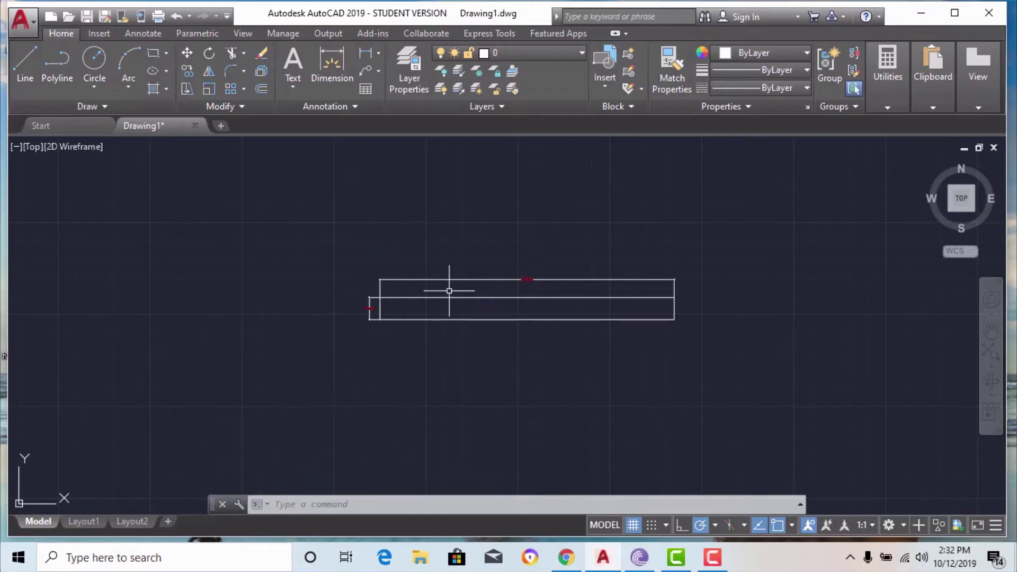
pyautogui.scroll(-2, 449, 291)
pyautogui.scroll(2, 675, 318)
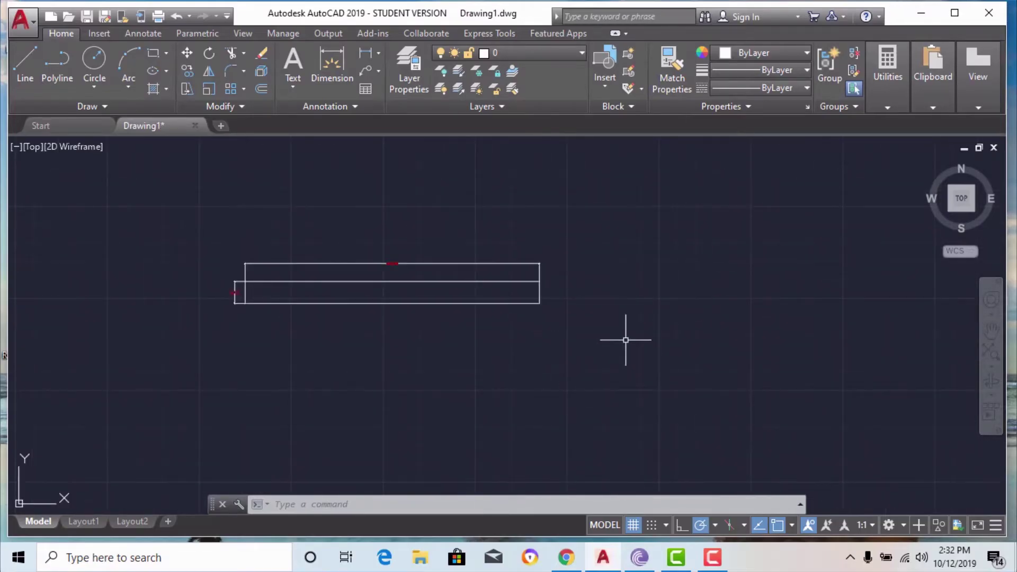
# Draw a second rectangle to the right of the first using the Dimensions option, with length 350 and width 200.
pyautogui.write('REC')
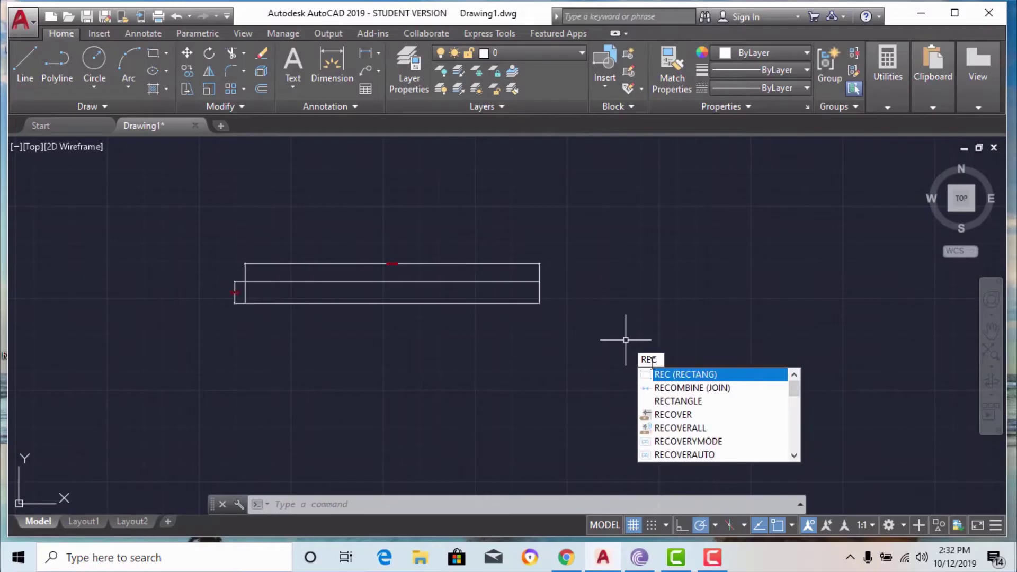
pyautogui.click(661, 375)
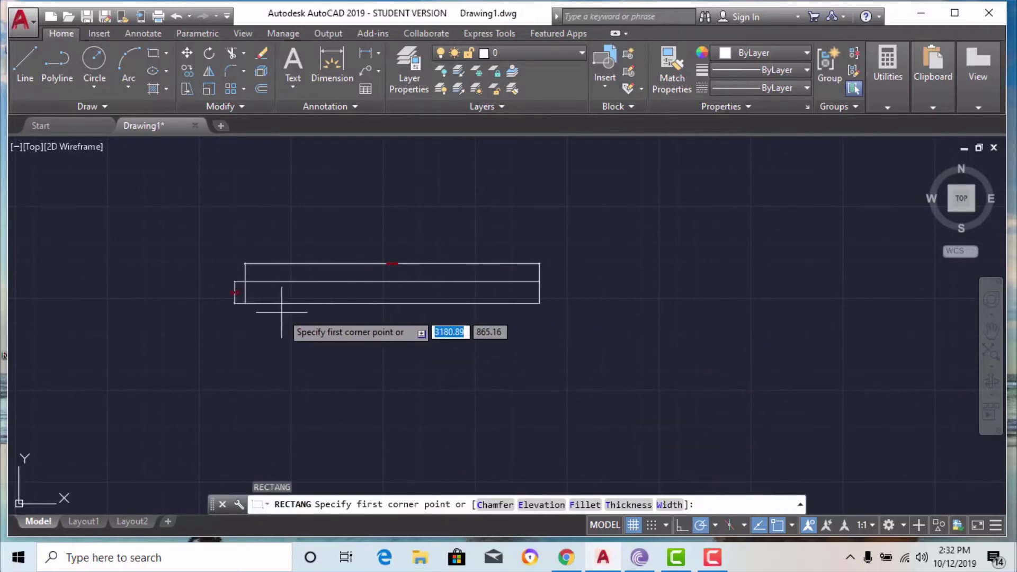
pyautogui.scroll(-1, 281, 313)
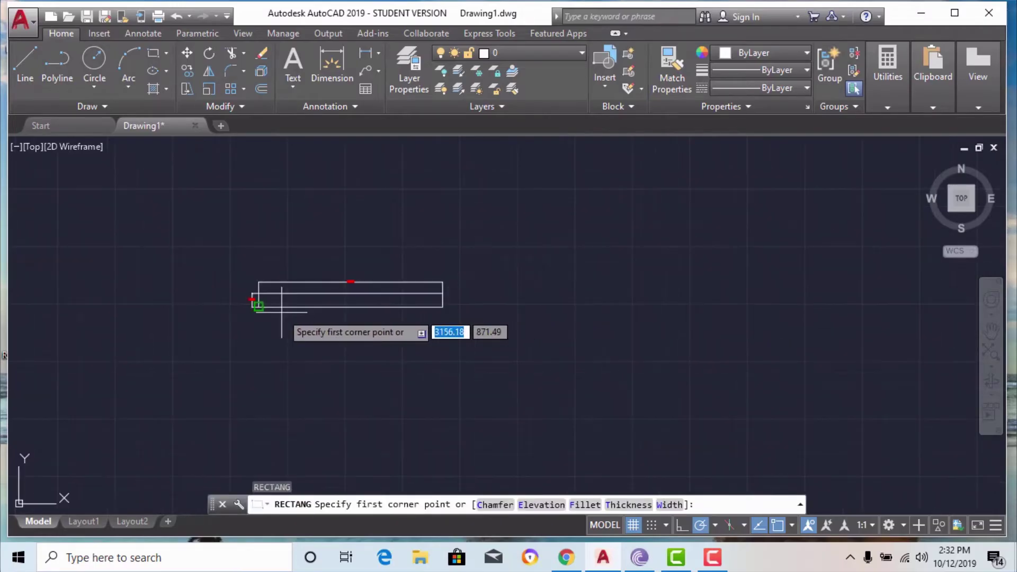
pyautogui.click(550, 246)
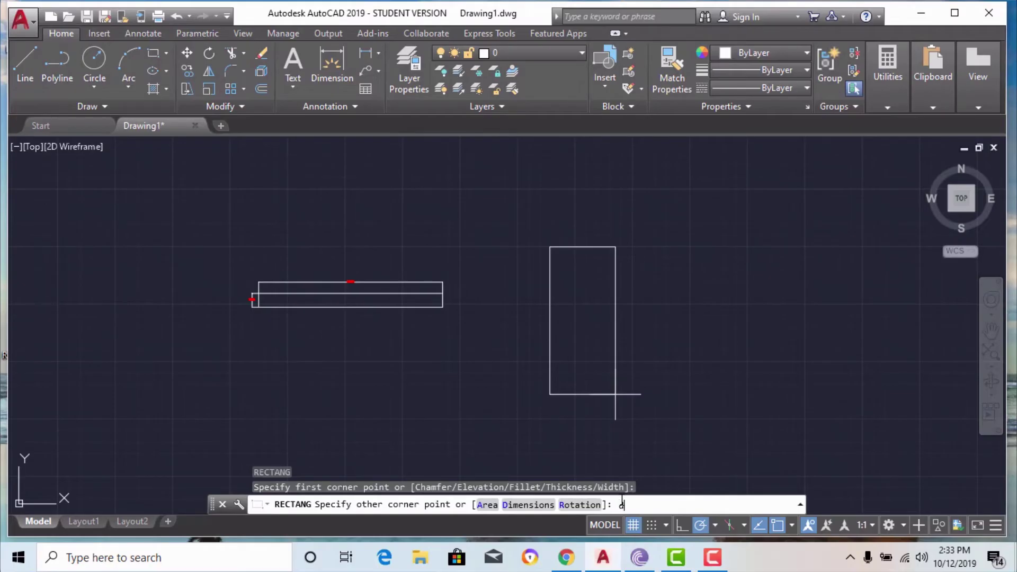
pyautogui.press('Return')
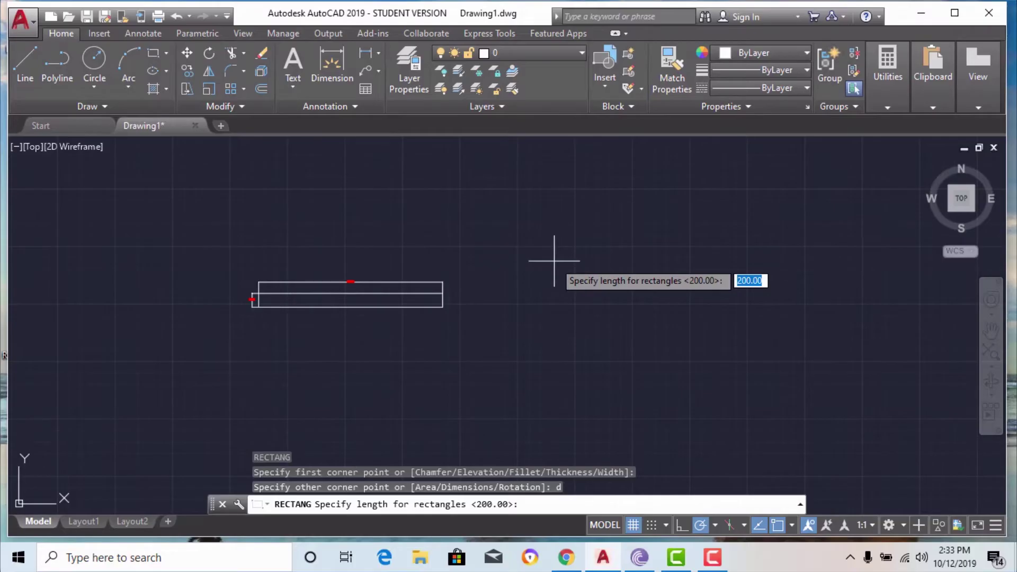
pyautogui.write('350')
pyautogui.press('Return')
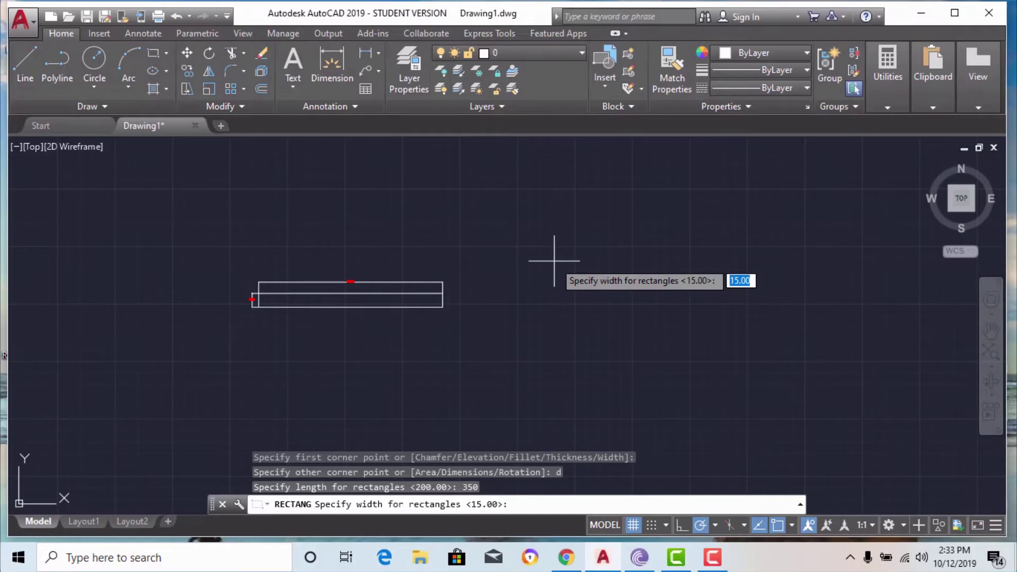
pyautogui.write('2')
pyautogui.press('Return')
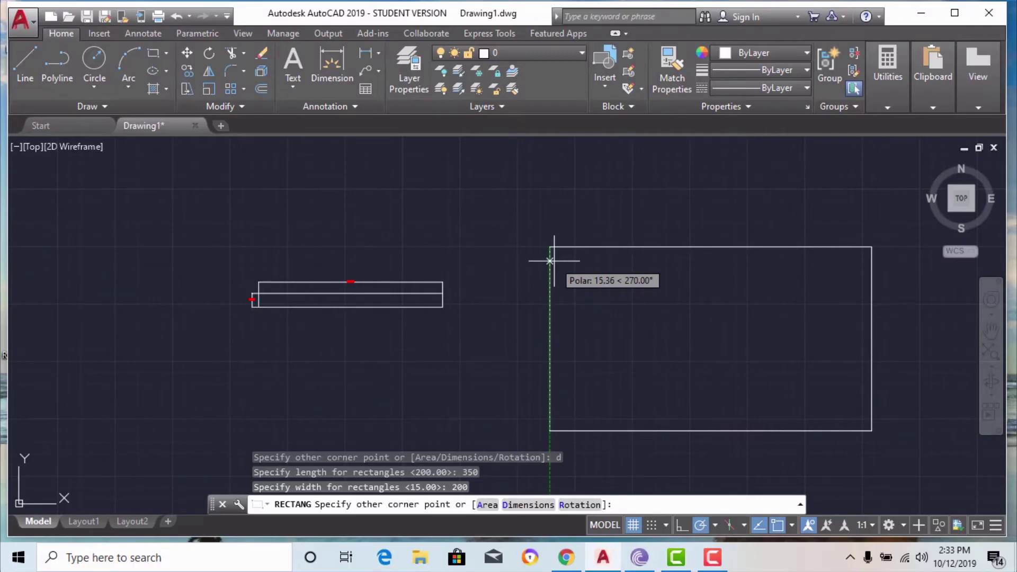
pyautogui.press('Return')
pyautogui.click(554, 261)
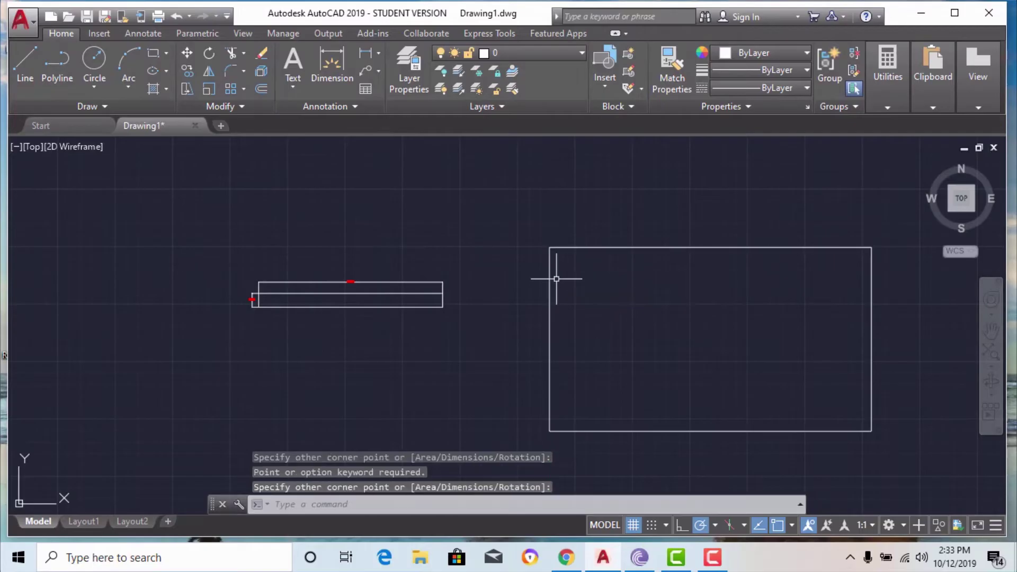
pyautogui.scroll(-2, 477, 233)
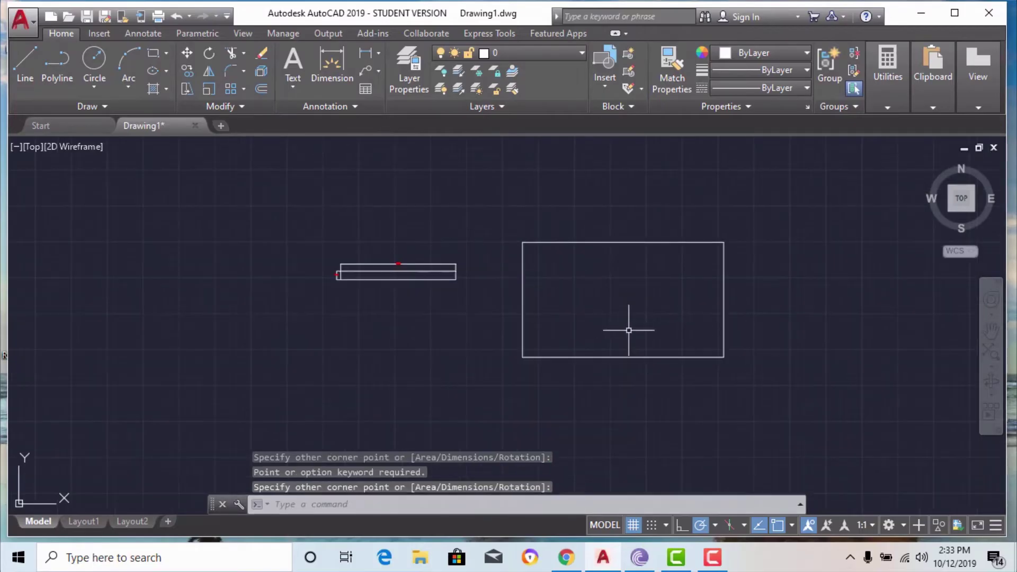
# Examine the 350 by 200 rectangle and the dimension texts of the first rectangle up close.
pyautogui.scroll(2, 732, 314)
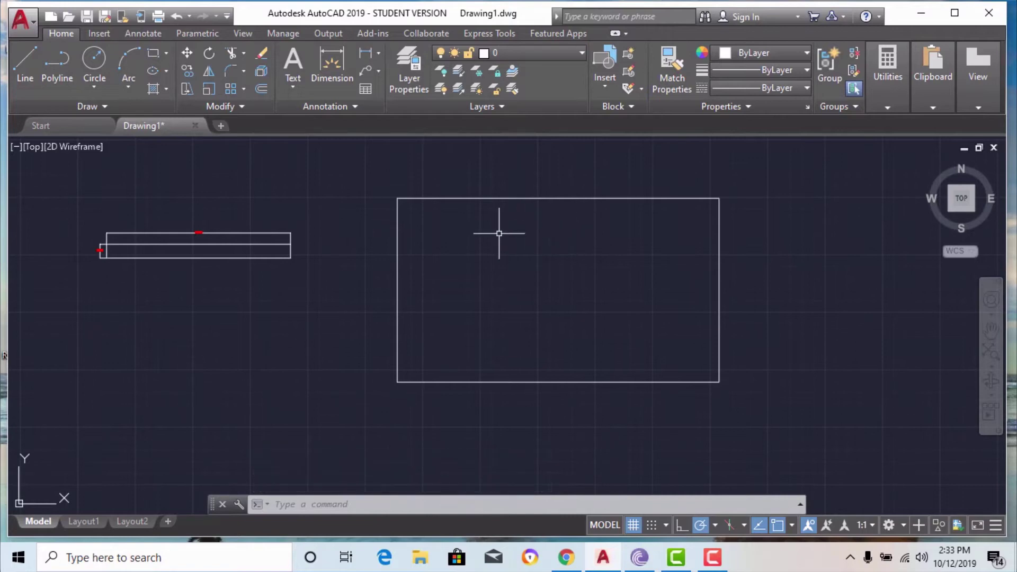
pyautogui.scroll(-2, 302, 272)
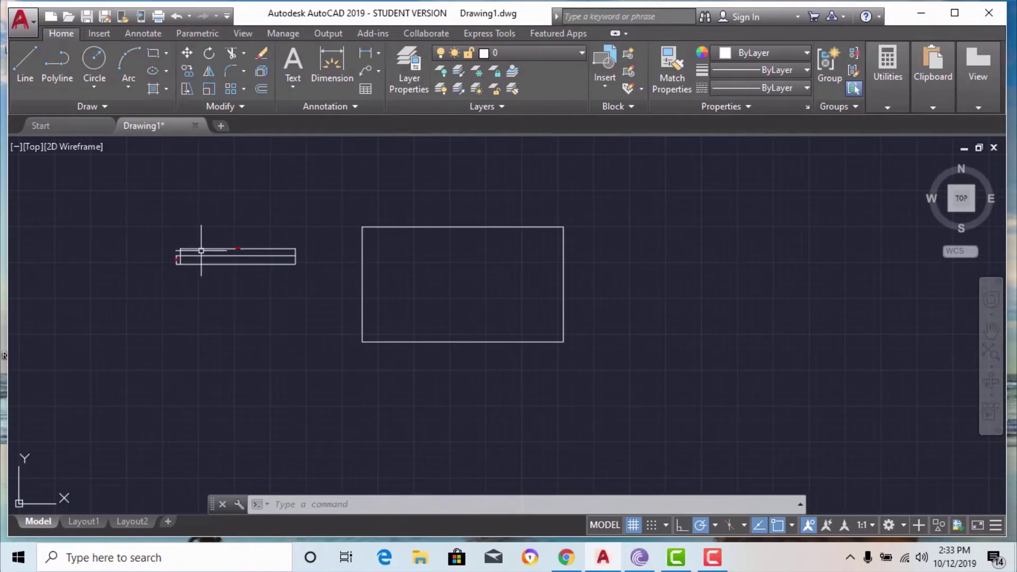
pyautogui.scroll(6, 210, 251)
pyautogui.scroll(2, 211, 252)
pyautogui.scroll(-8, 337, 254)
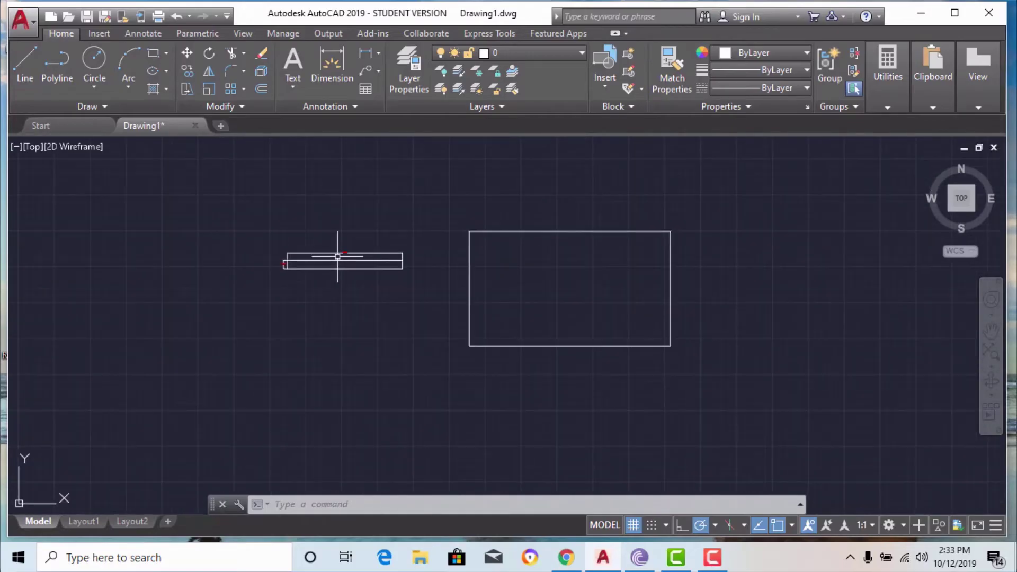
pyautogui.scroll(2, 822, 309)
pyautogui.scroll(4, 758, 301)
pyautogui.scroll(-6, 438, 312)
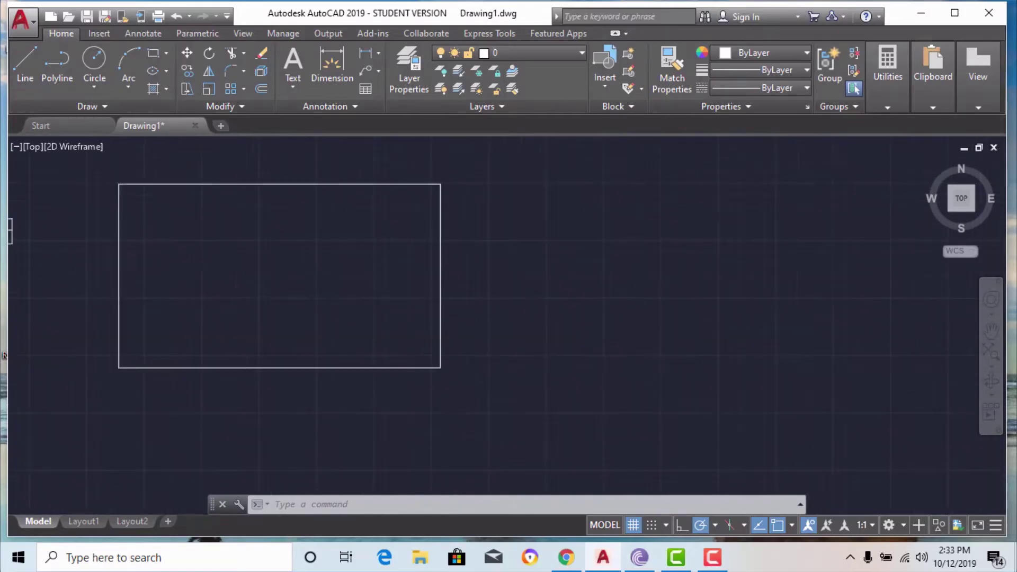
# Draw a third rectangle to the right of the 350 by 200 one, using the Rotation option at 45 degrees.
pyautogui.write('rec')
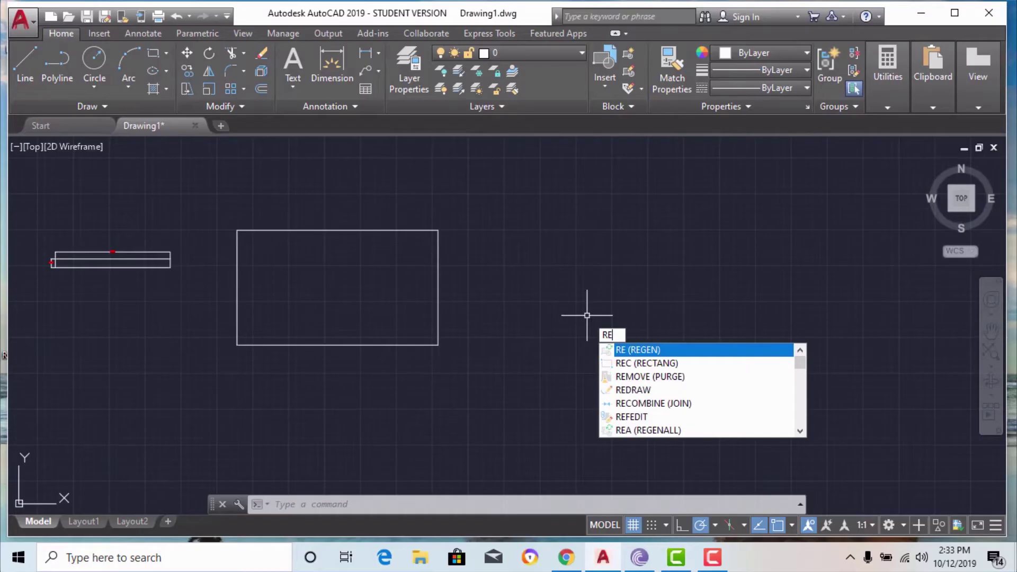
pyautogui.click(637, 352)
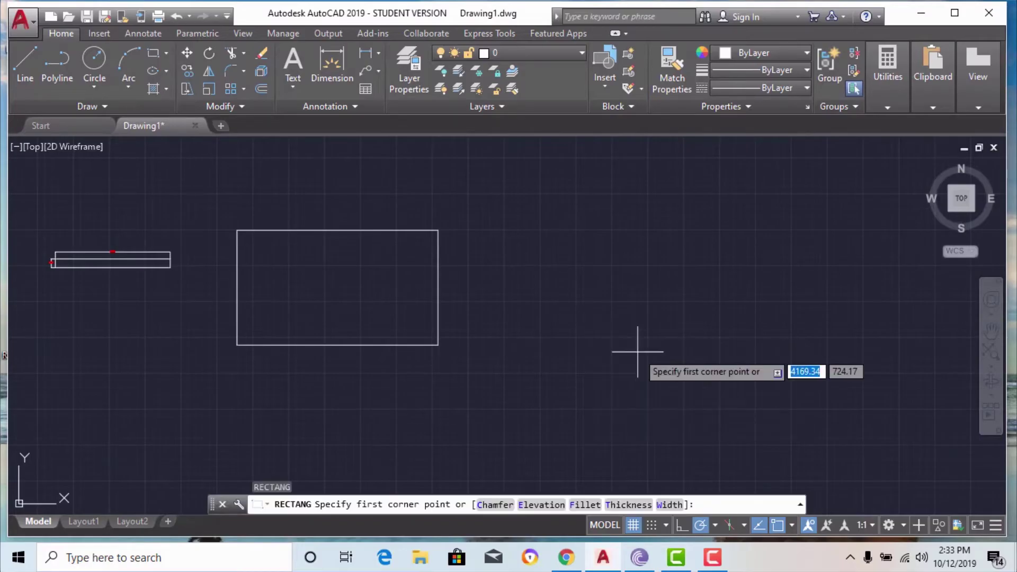
pyautogui.click(574, 278)
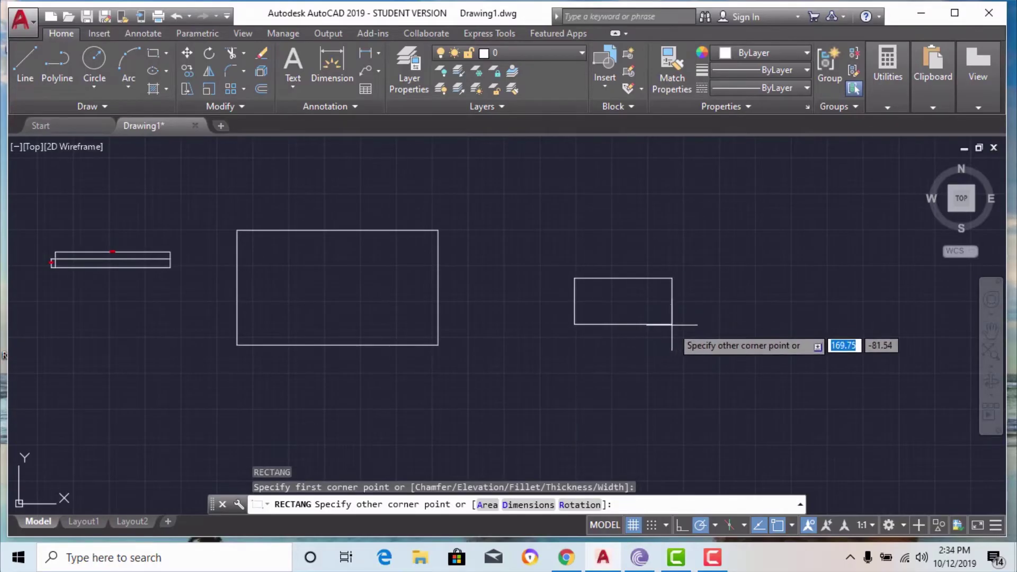
pyautogui.click(570, 506)
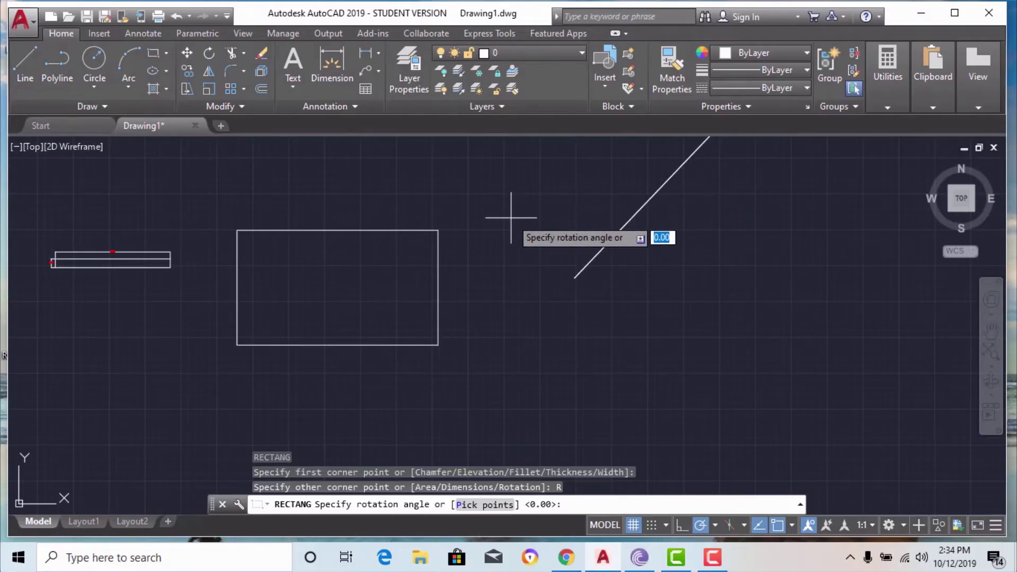
pyautogui.write('45')
pyautogui.press('Return')
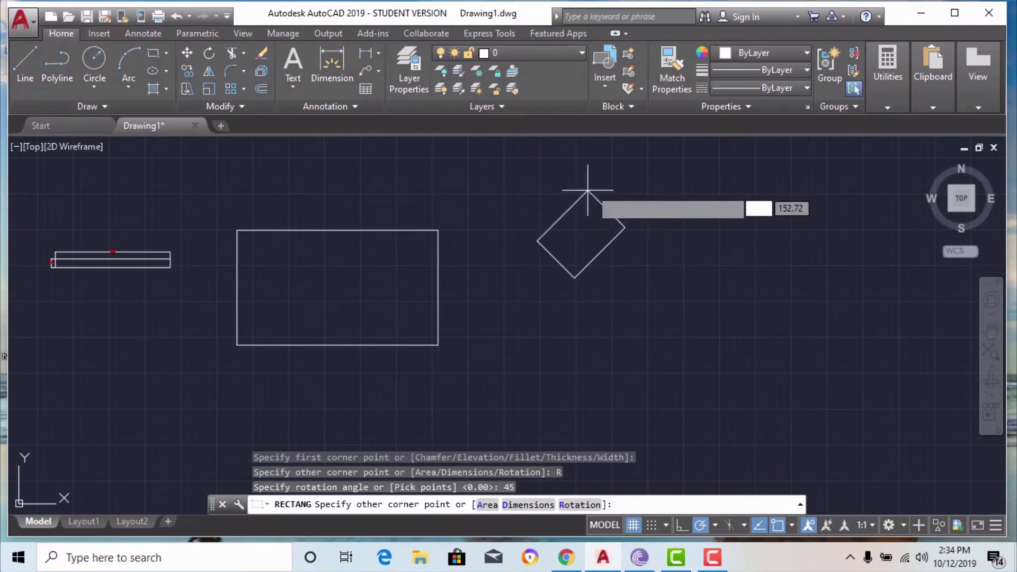
pyautogui.scroll(5, 590, 192)
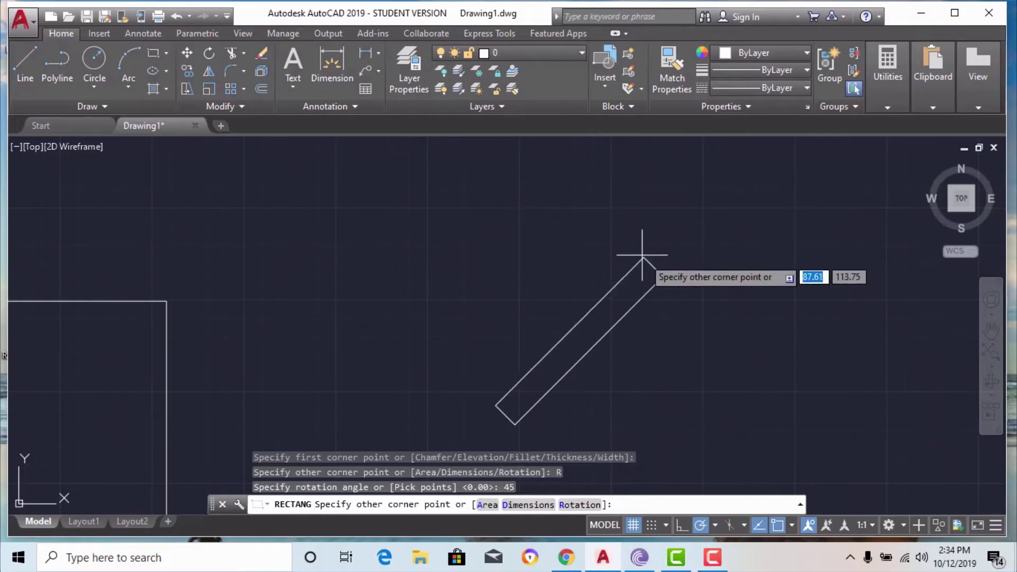
pyautogui.click(553, 194)
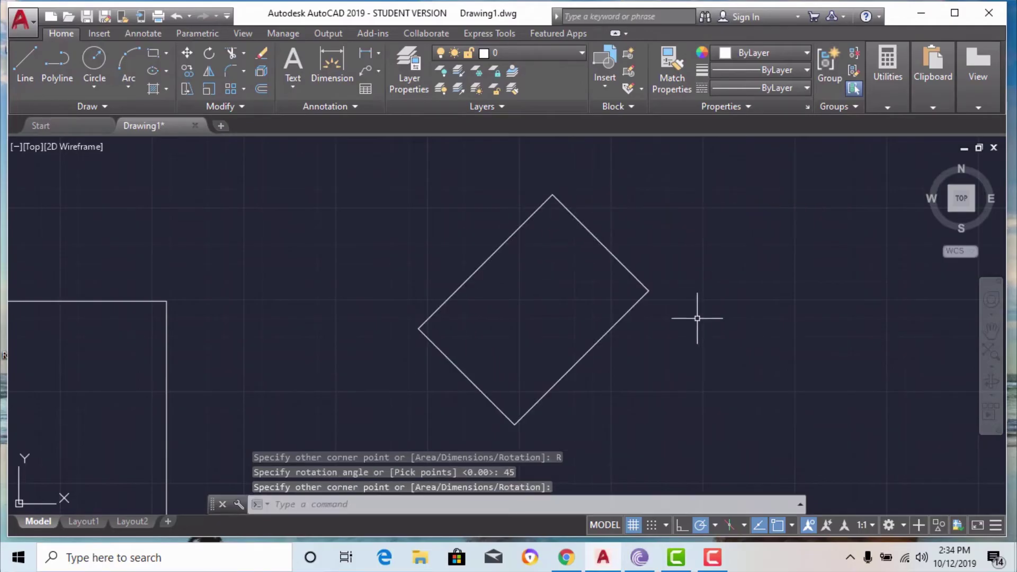
# Draw a larger chamfered rectangle to the right of the rotated one, with chamfer distances 28 and 56.
pyautogui.scroll(-4, 536, 316)
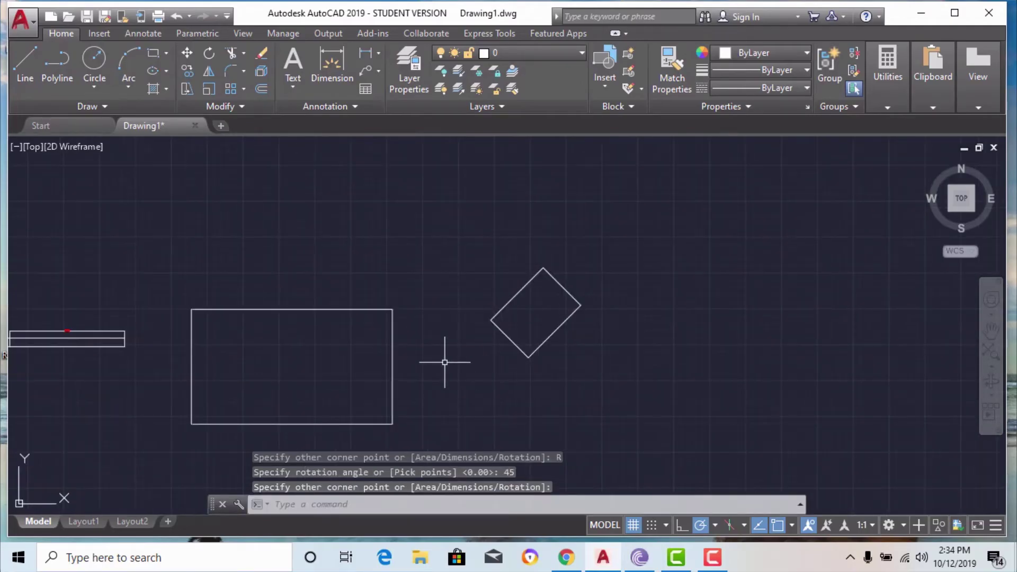
pyautogui.scroll(2, 577, 345)
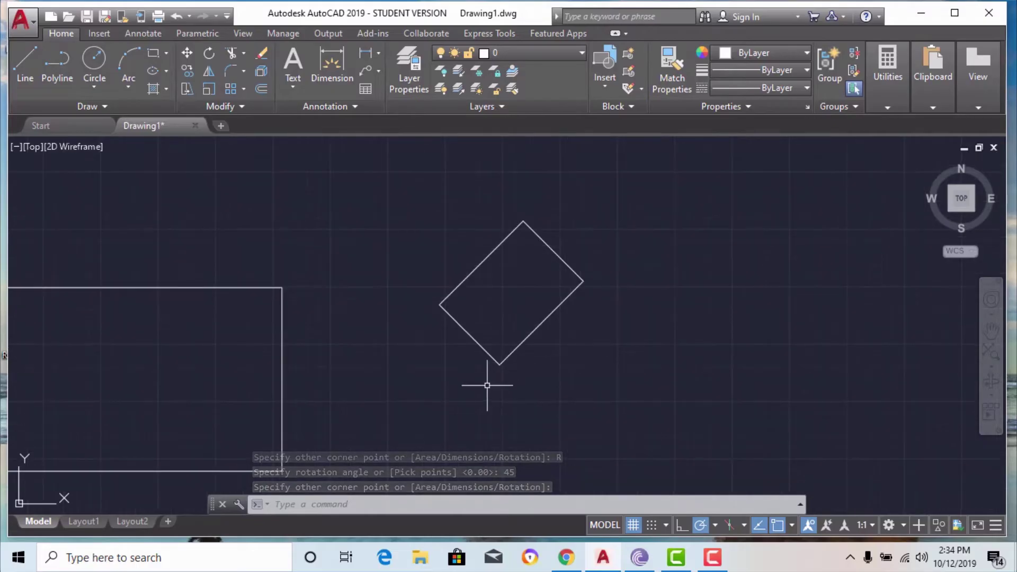
pyautogui.scroll(-4, 477, 335)
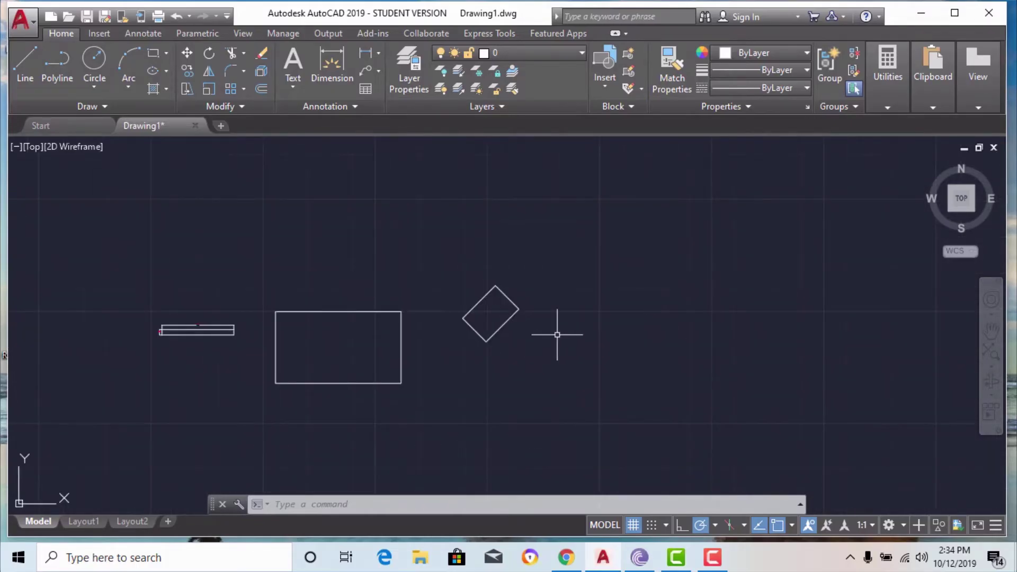
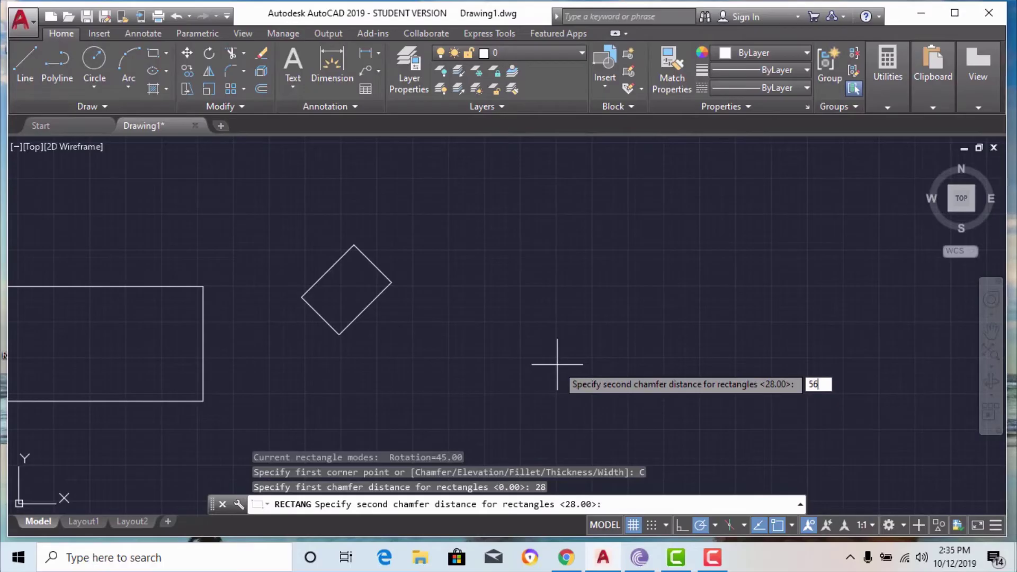
pyautogui.press('Return')
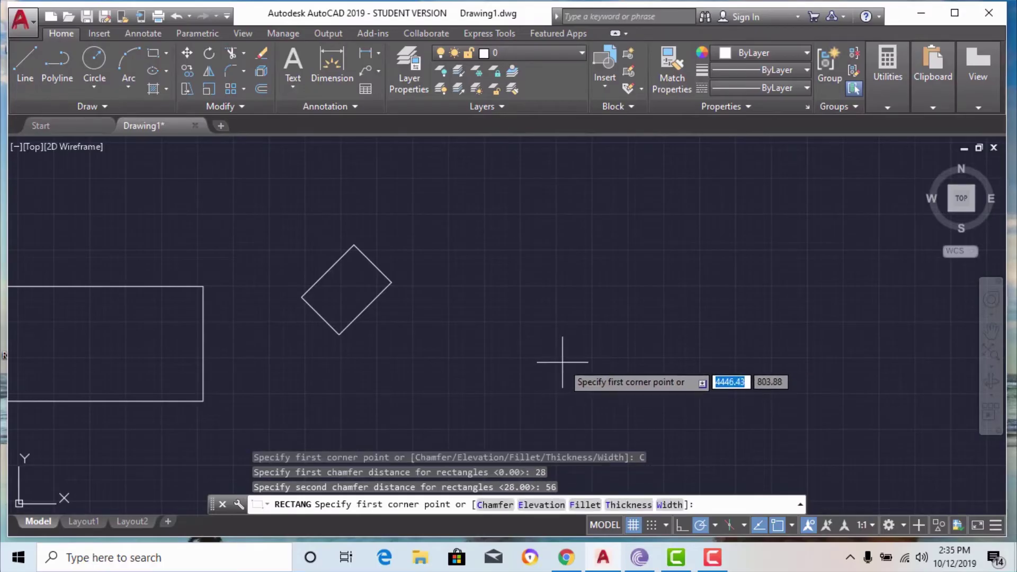
pyautogui.click(604, 354)
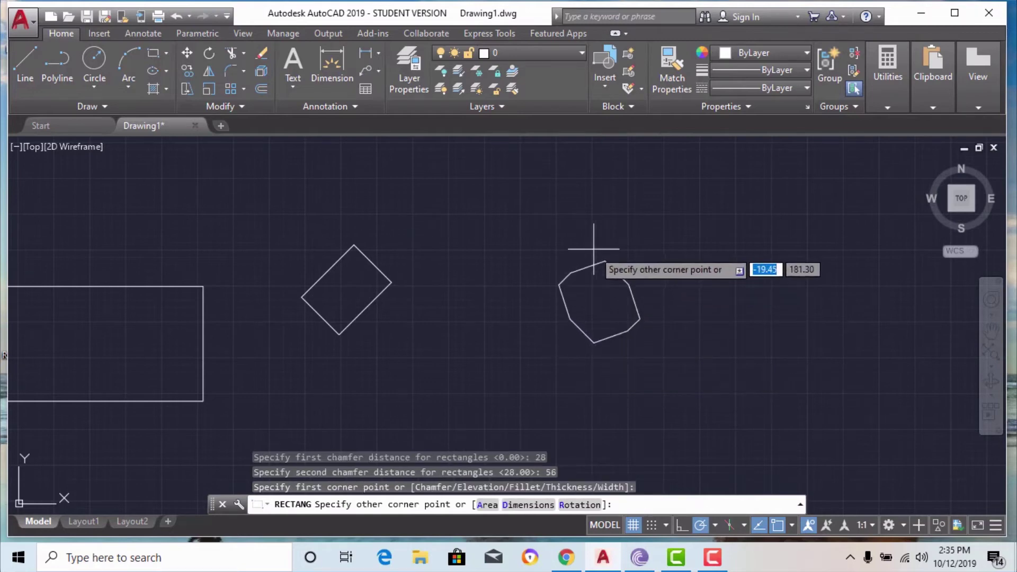
pyautogui.scroll(3, 588, 172)
pyautogui.scroll(-3, 580, 164)
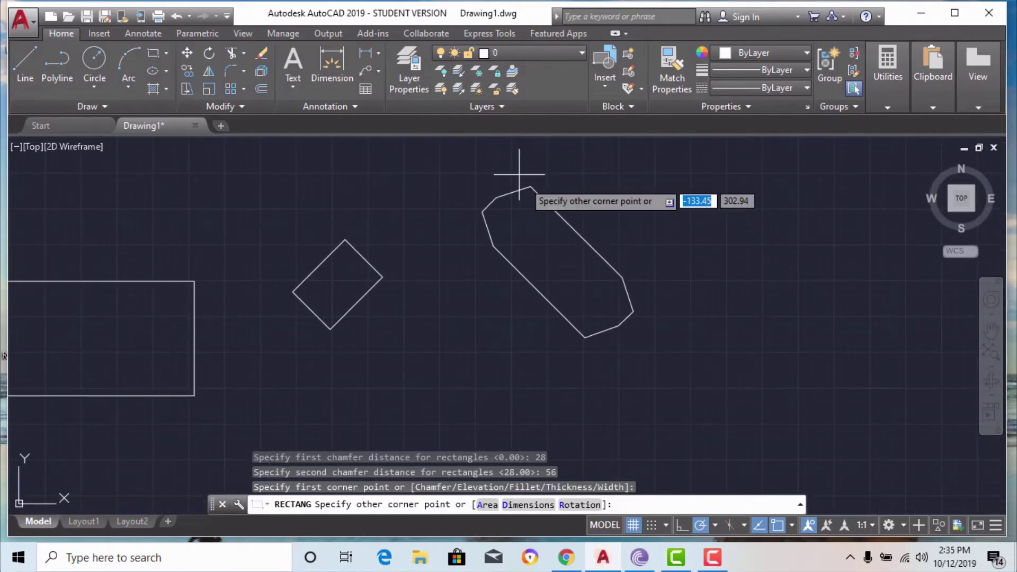
pyautogui.scroll(-4, 545, 227)
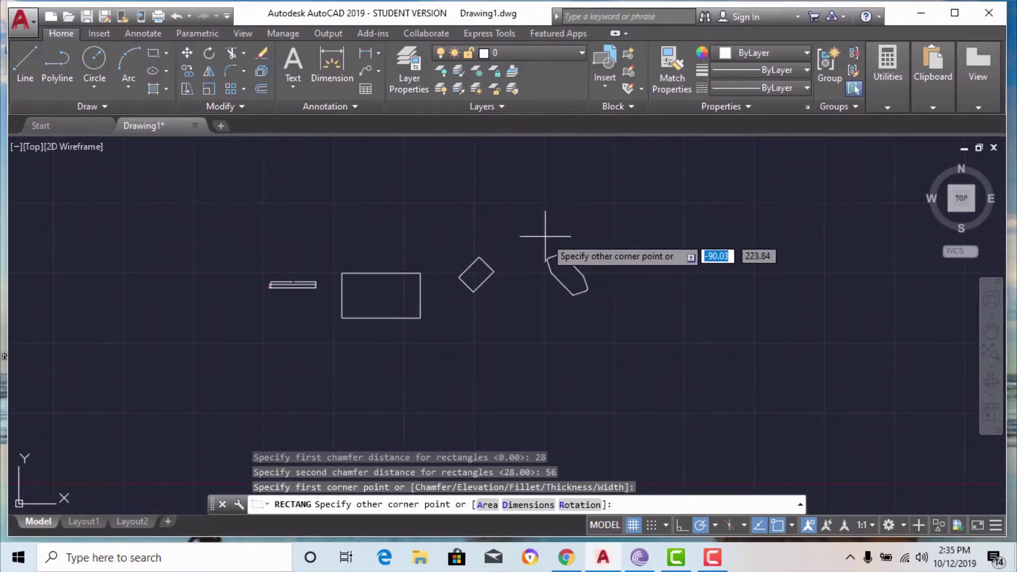
pyautogui.click(558, 172)
pyautogui.scroll(4, 560, 178)
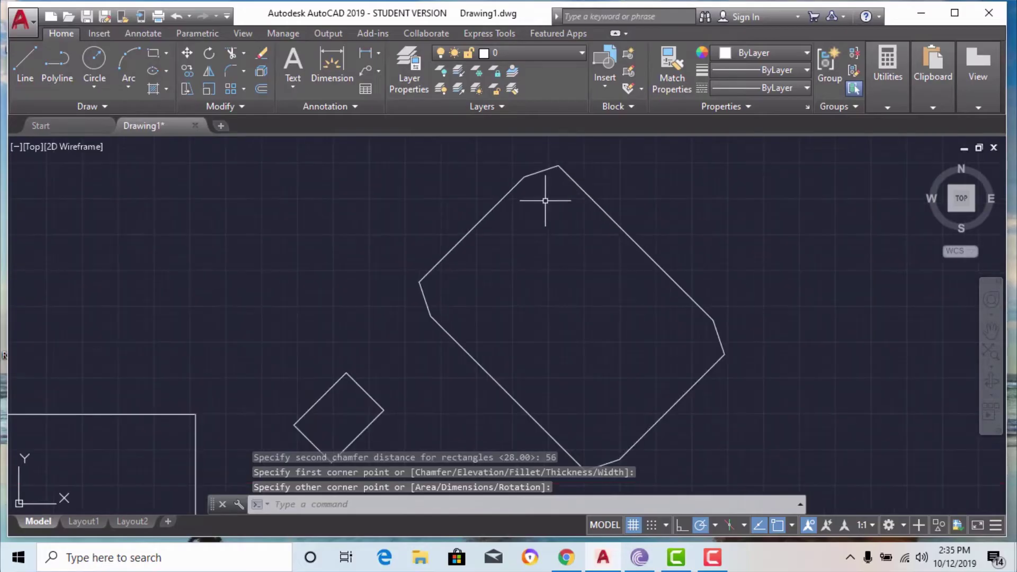
# Draw another chamfered rectangle below and to the right of the tilted chamfered one, with its rotation angle set to 0.
pyautogui.scroll(-4, 601, 220)
pyautogui.scroll(2, 603, 313)
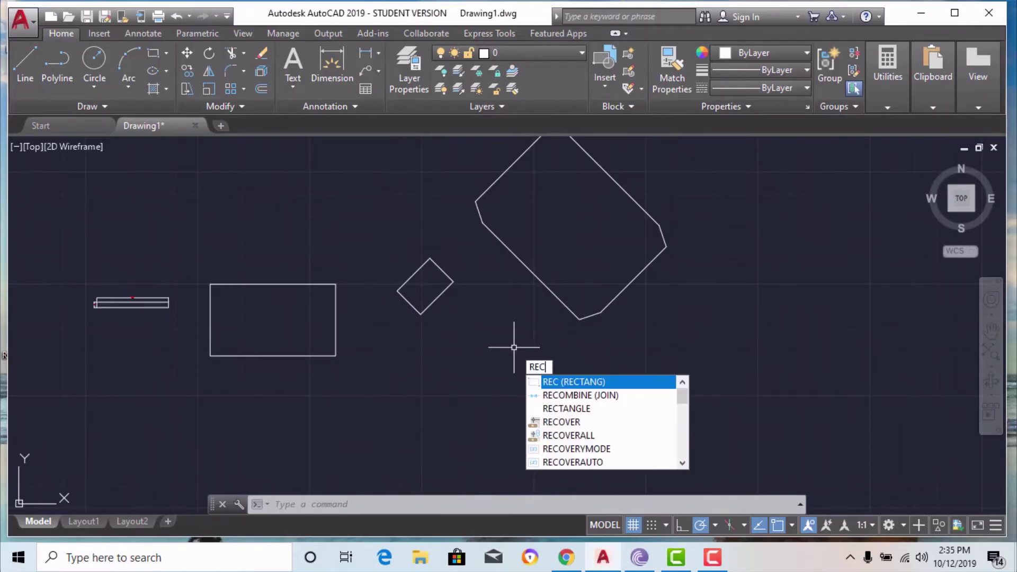
pyautogui.press('Return')
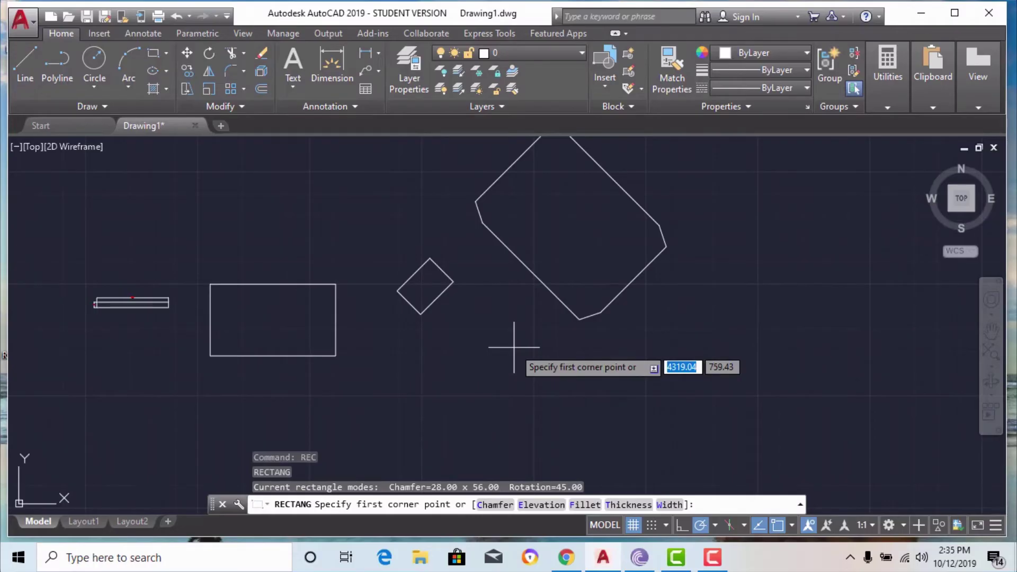
pyautogui.click(826, 387)
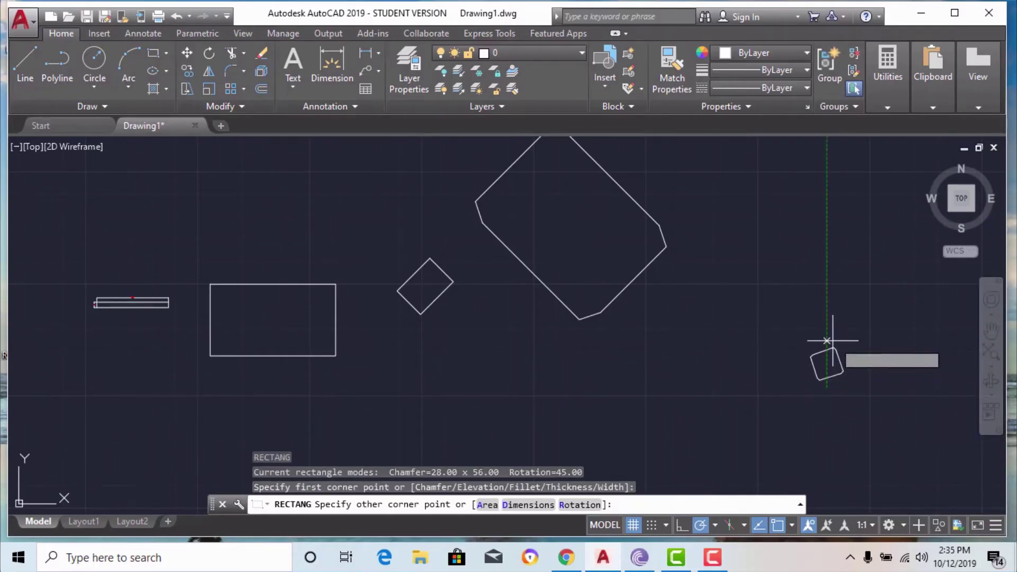
pyautogui.click(579, 504)
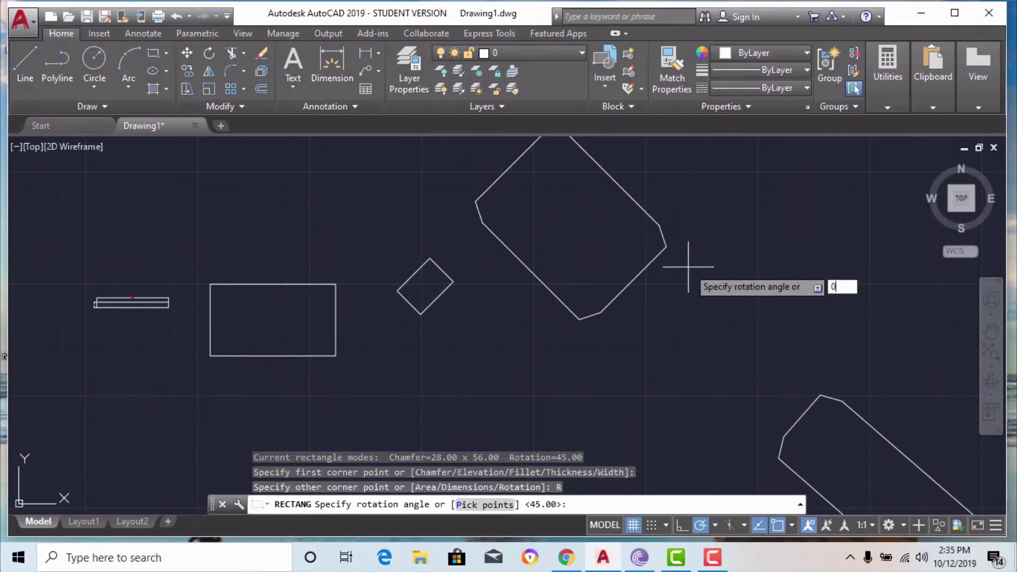
pyautogui.press('Return')
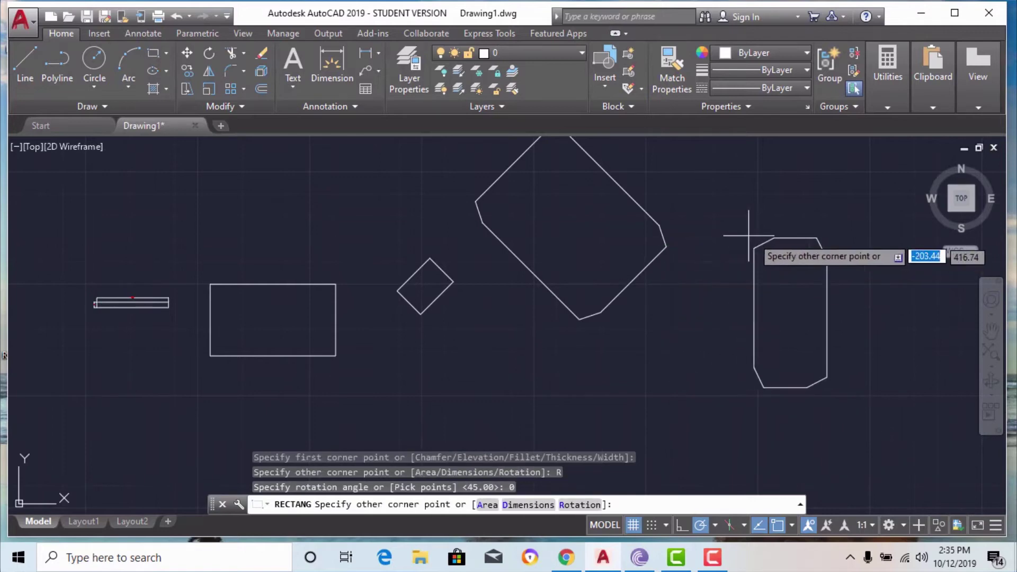
pyautogui.scroll(4, 705, 227)
pyautogui.scroll(-5, 662, 237)
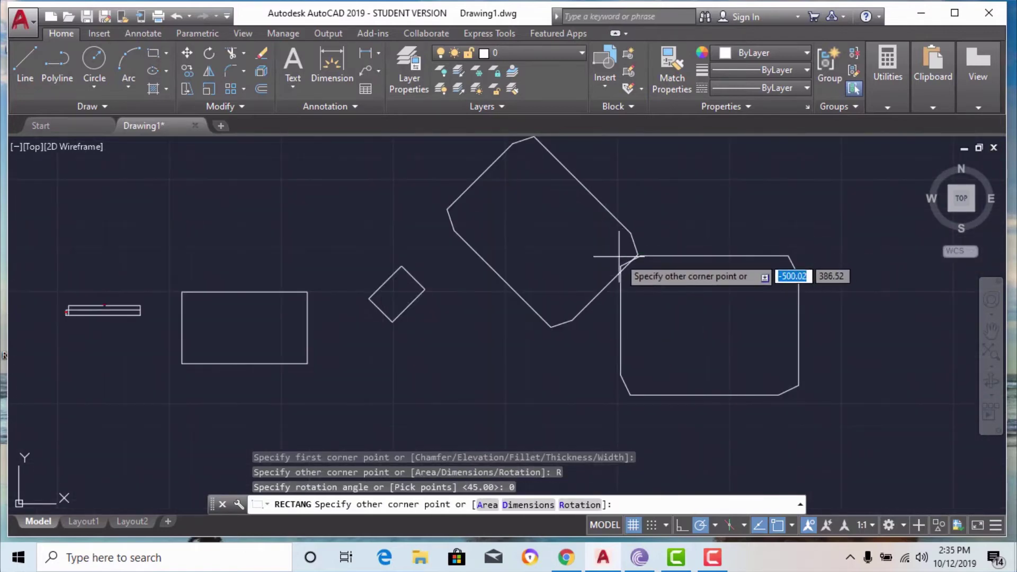
pyautogui.scroll(-2, 625, 270)
pyautogui.scroll(2, 632, 255)
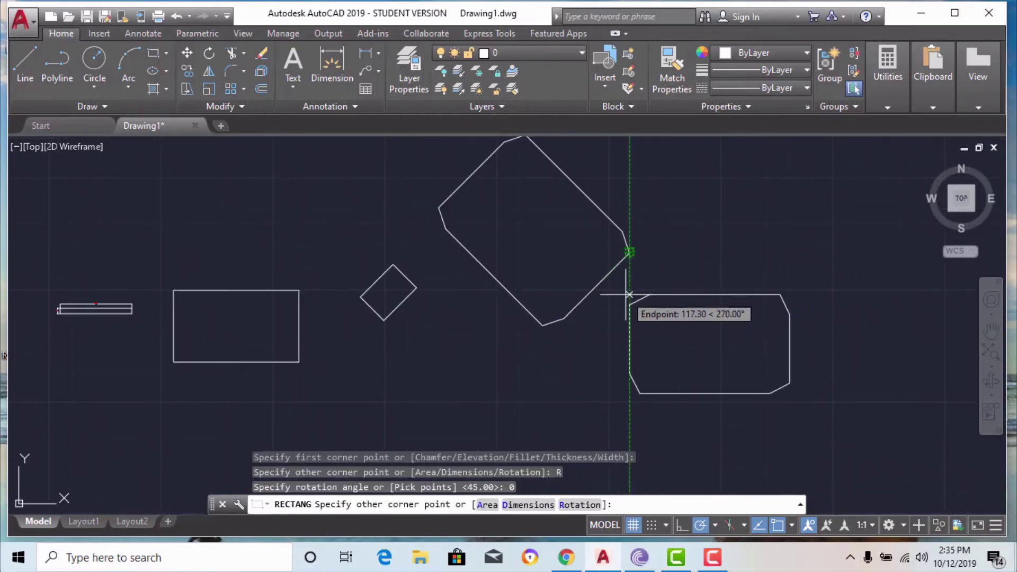
pyautogui.click(627, 291)
pyautogui.scroll(4, 654, 307)
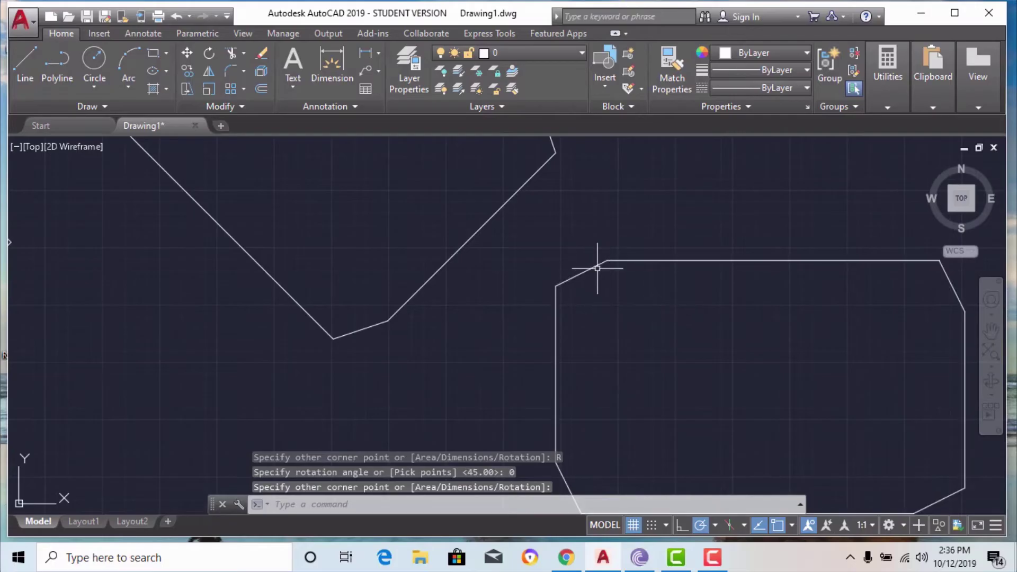
# Draw a rounded rectangle to the right of the level chamfered one, using the Fillet option with radius 60.
pyautogui.scroll(-4, 582, 261)
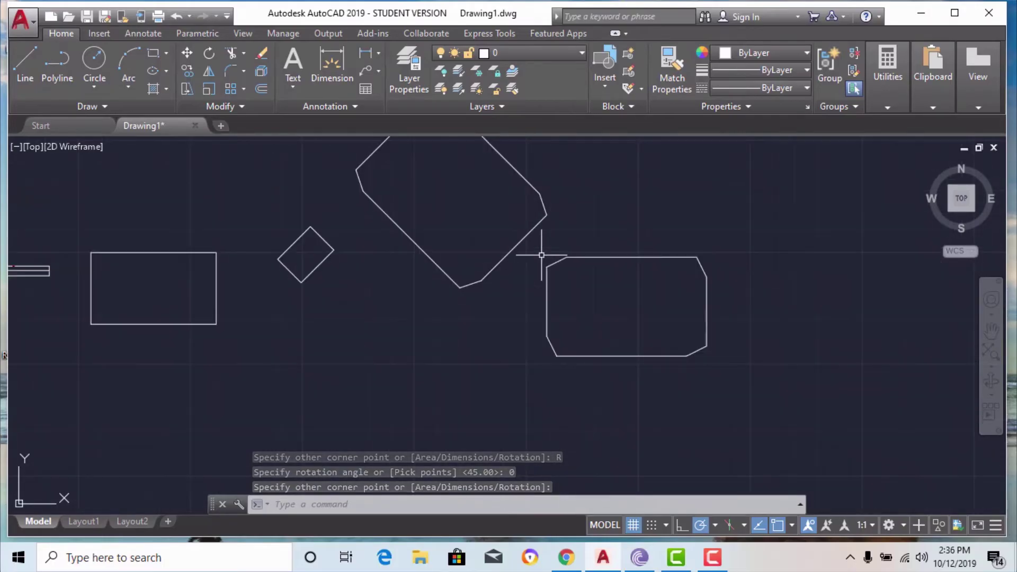
pyautogui.scroll(-2, 448, 238)
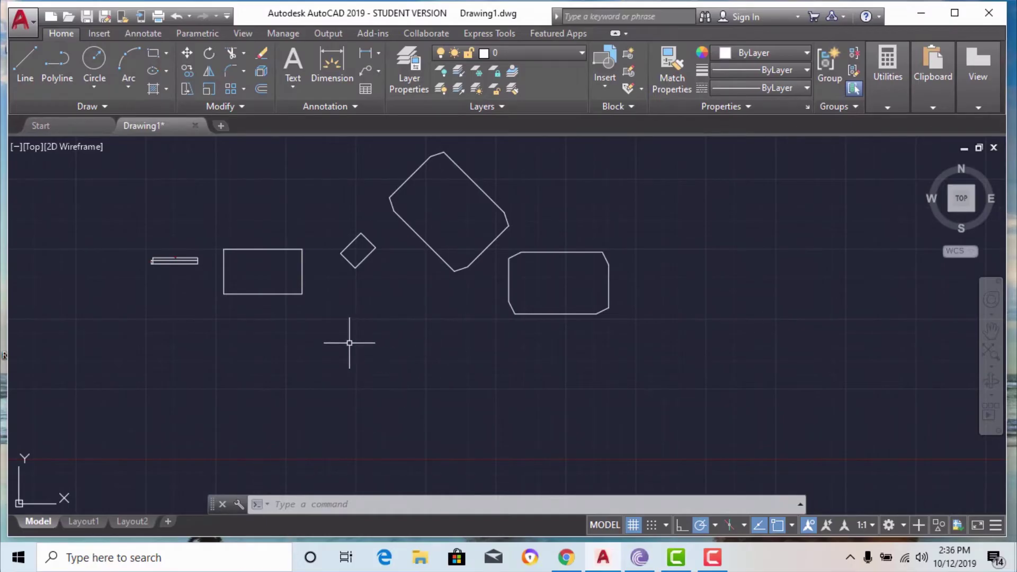
pyautogui.write('c')
pyautogui.press('Return')
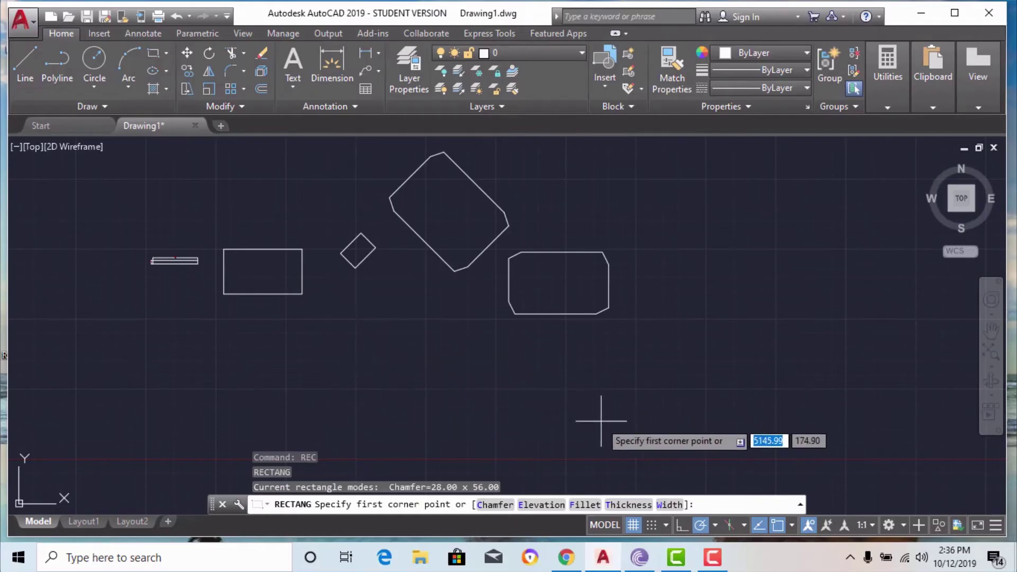
pyautogui.click(584, 504)
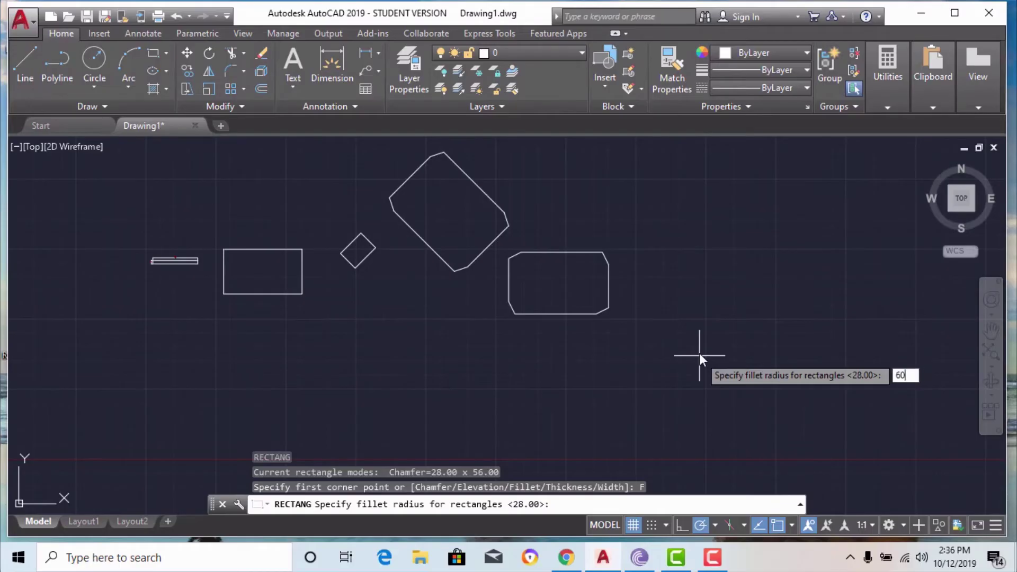
pyautogui.press('Return')
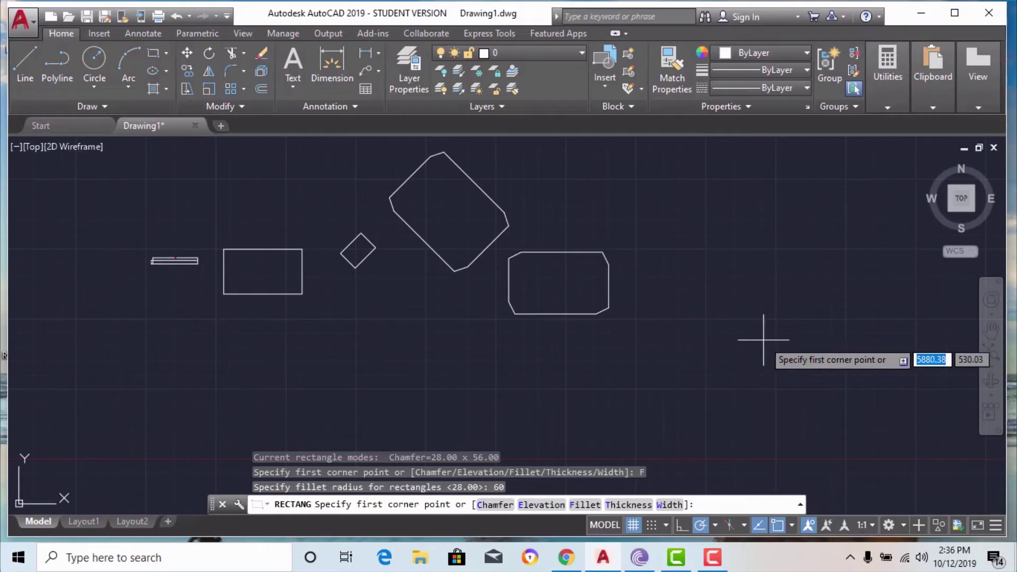
pyautogui.click(723, 340)
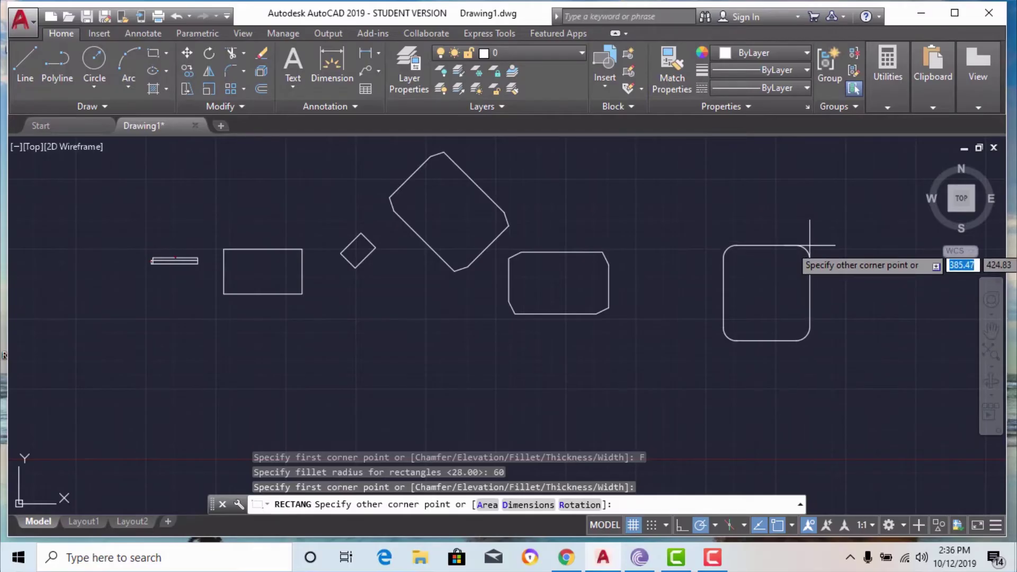
pyautogui.click(835, 224)
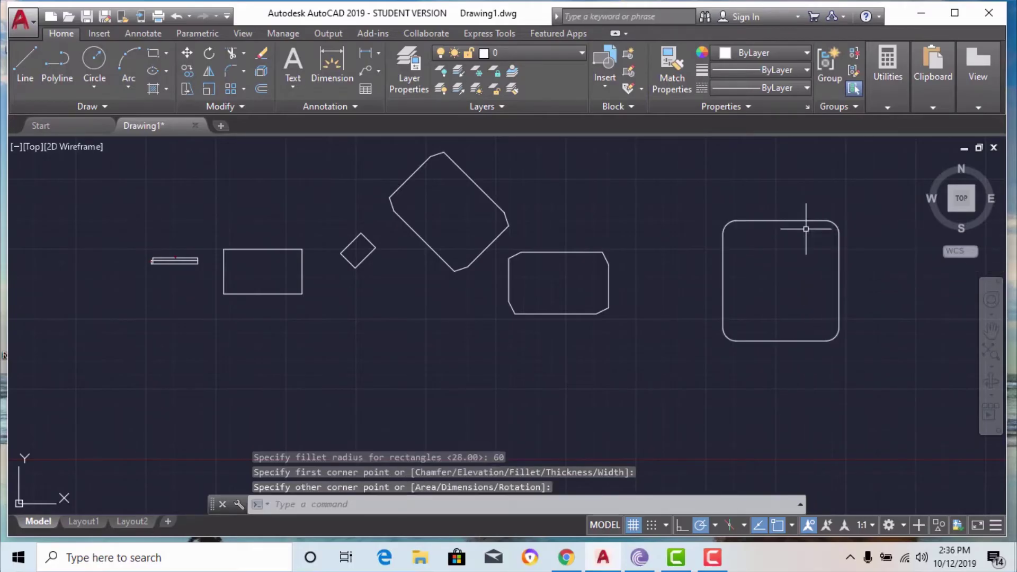
# Draw a rectangle to the right of the rounded one, using the Width option with line width 60.
pyautogui.scroll(2, 739, 216)
pyautogui.scroll(3, 739, 216)
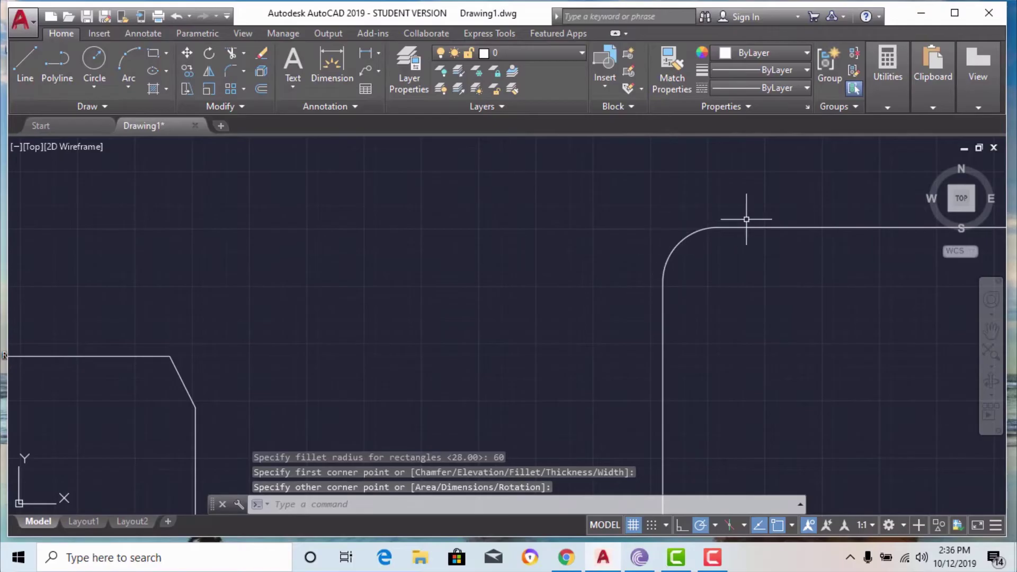
pyautogui.scroll(-2, 583, 218)
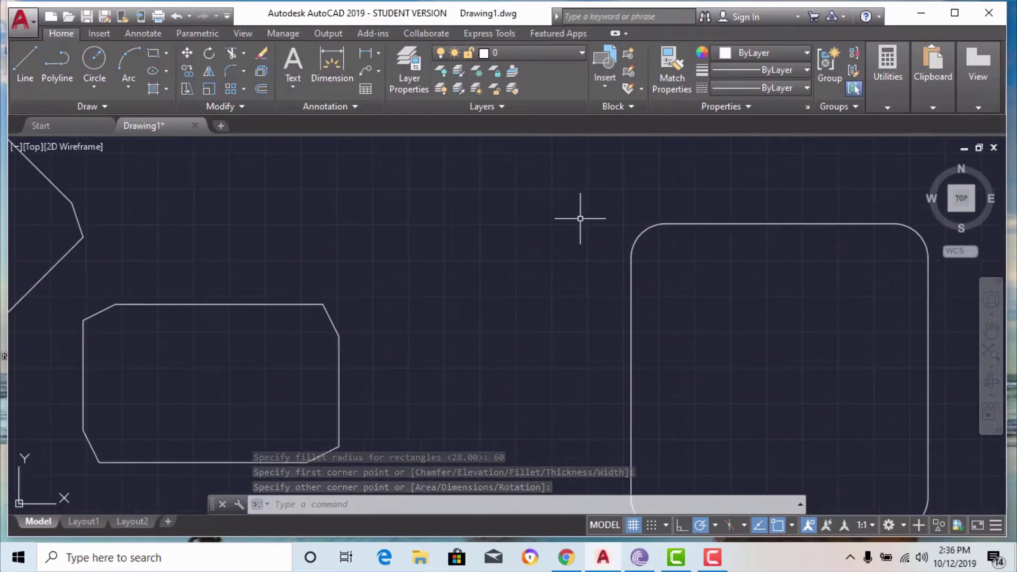
pyautogui.scroll(3, 328, 341)
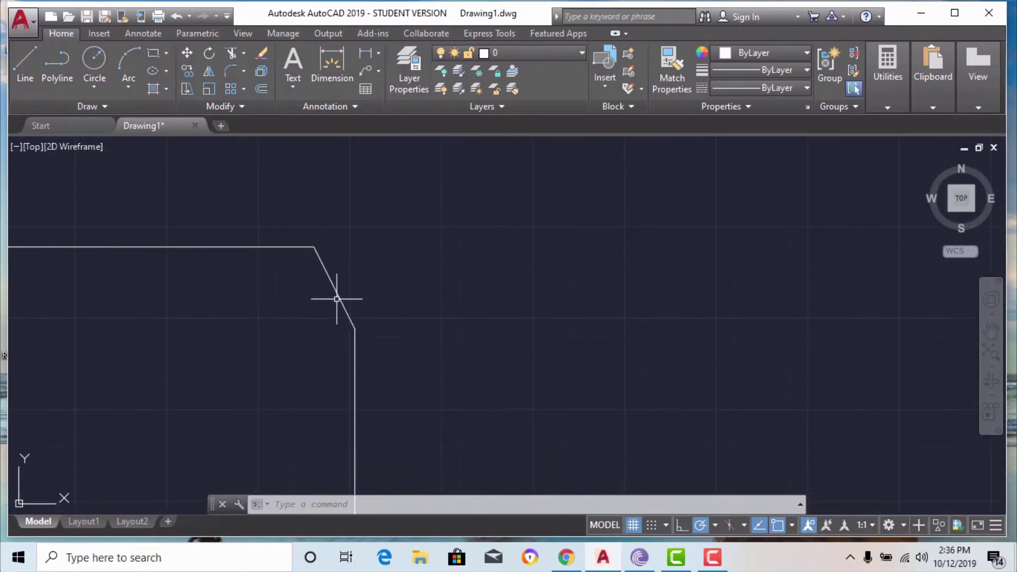
pyautogui.scroll(-5, 418, 270)
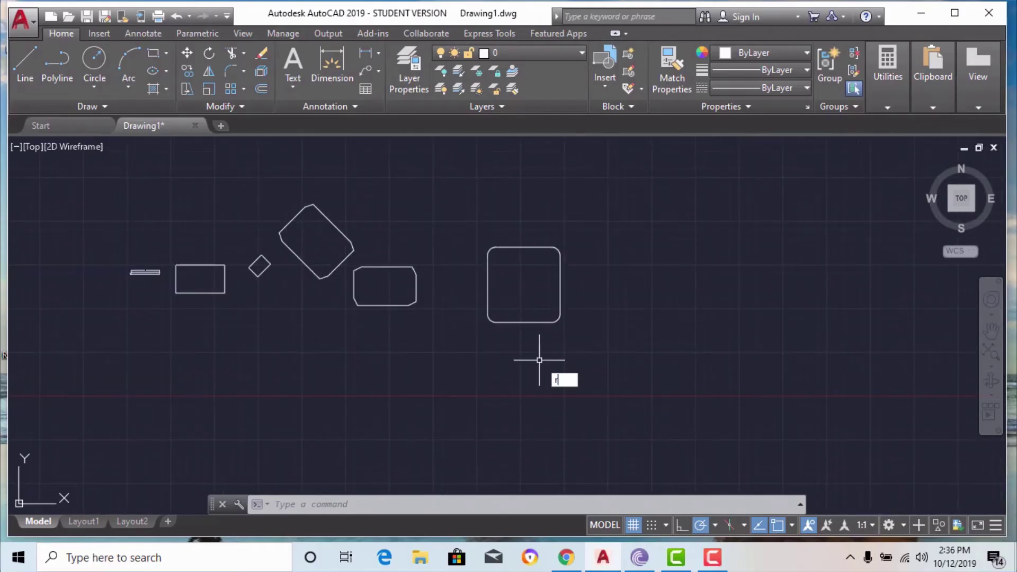
pyautogui.write('c')
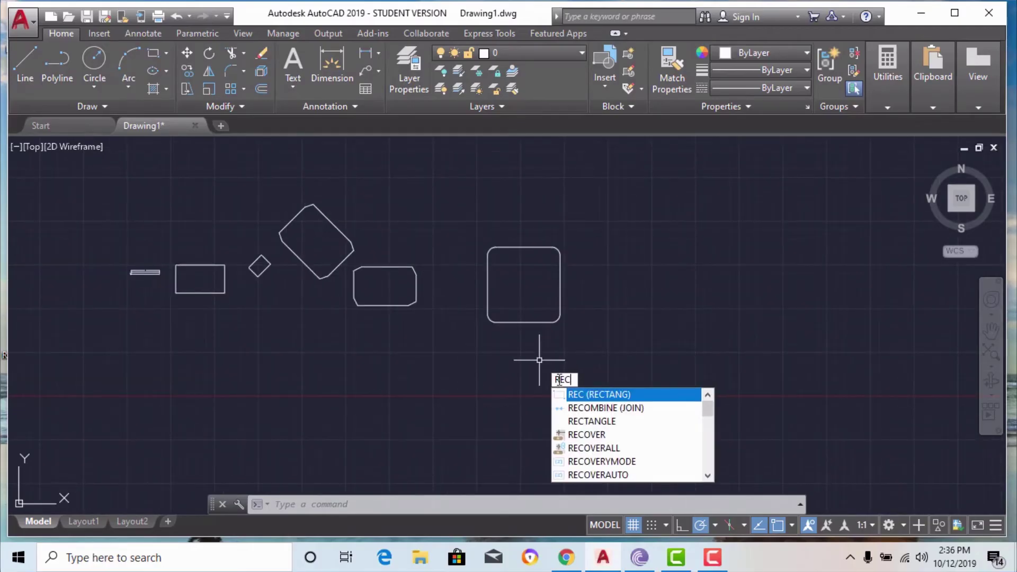
pyautogui.click(581, 396)
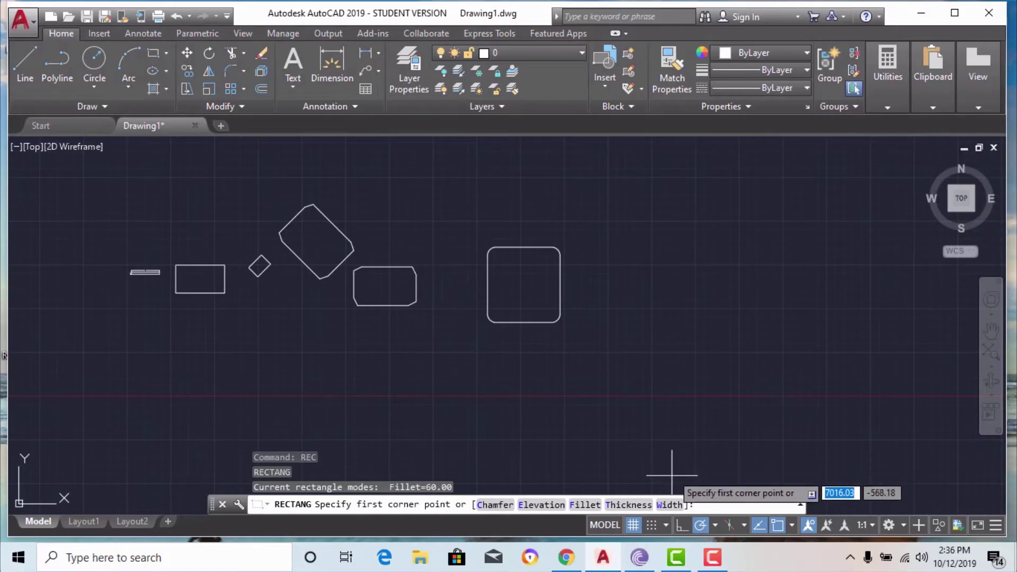
pyautogui.click(669, 506)
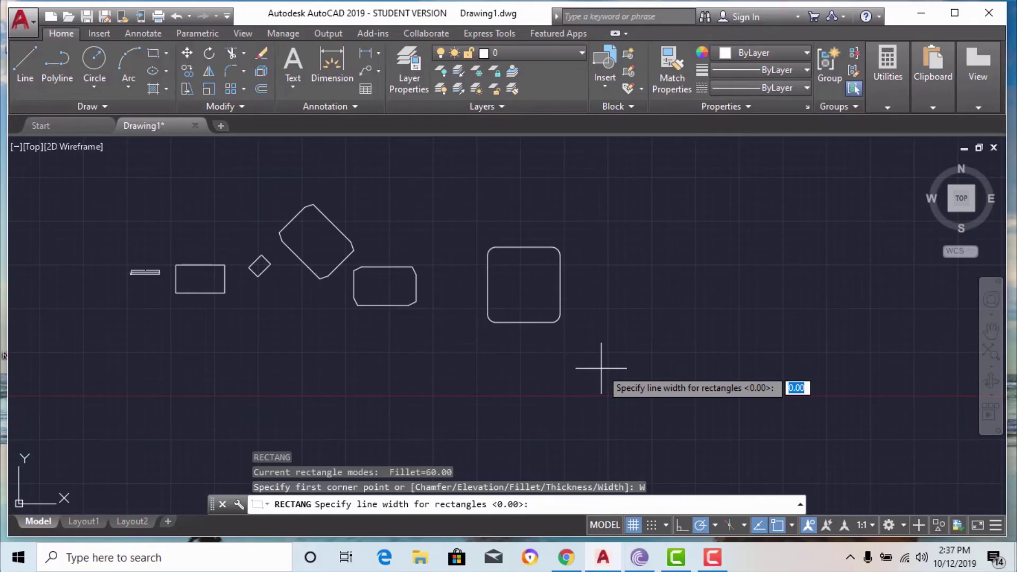
pyautogui.press('Return')
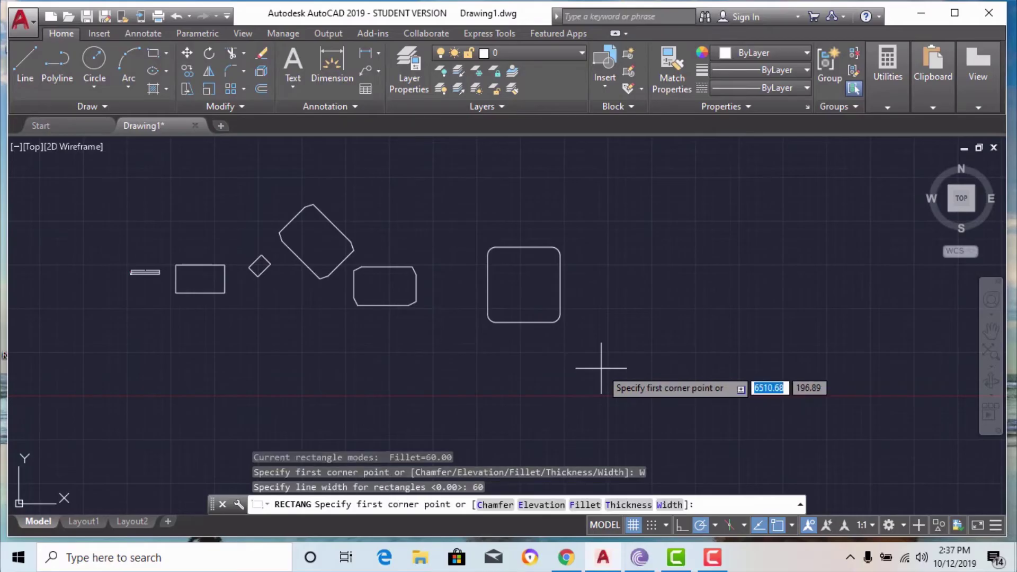
pyautogui.click(663, 224)
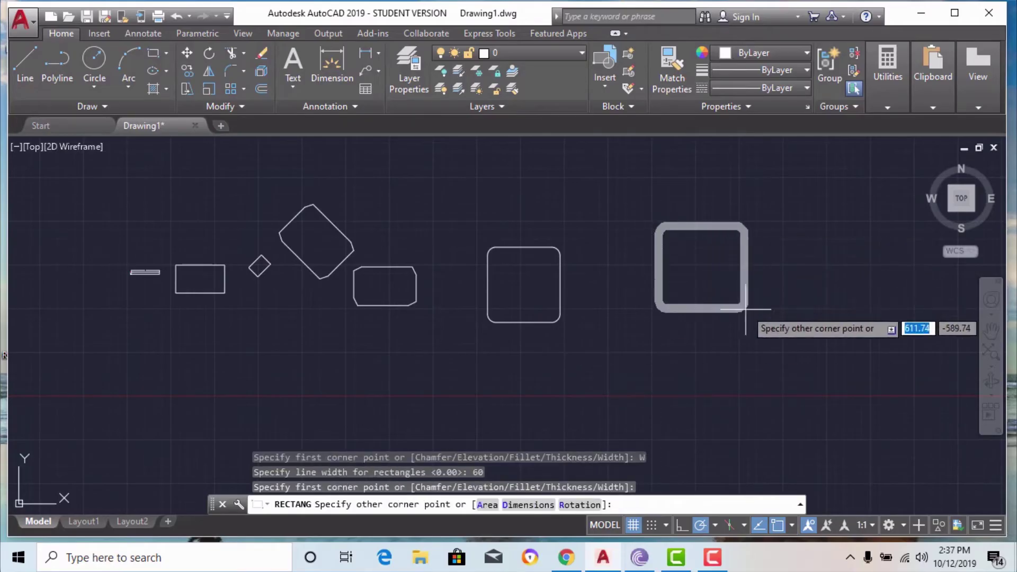
pyautogui.scroll(-2, 720, 336)
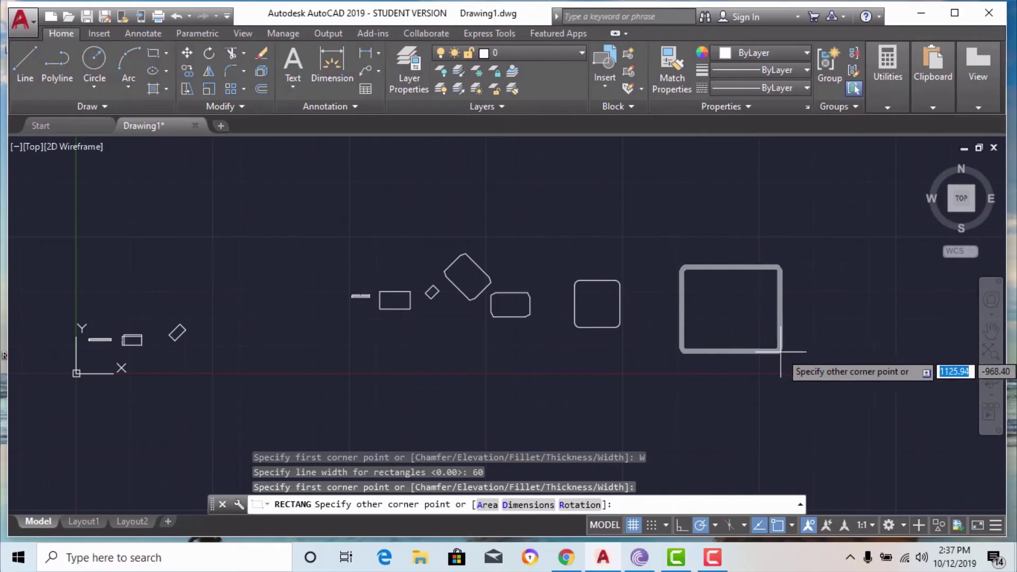
pyautogui.click(820, 365)
# Examine the thick outline and rounded corners of the new wide-line rectangle.
pyautogui.scroll(4, 800, 283)
pyautogui.scroll(2, 837, 268)
pyautogui.scroll(-4, 575, 249)
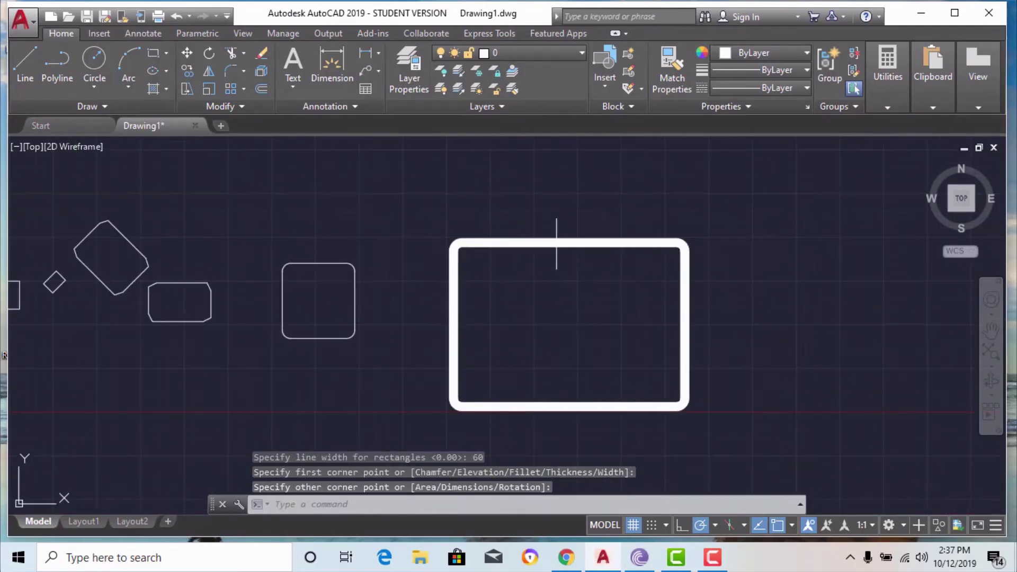
pyautogui.scroll(4, 448, 246)
pyautogui.scroll(-4, 466, 233)
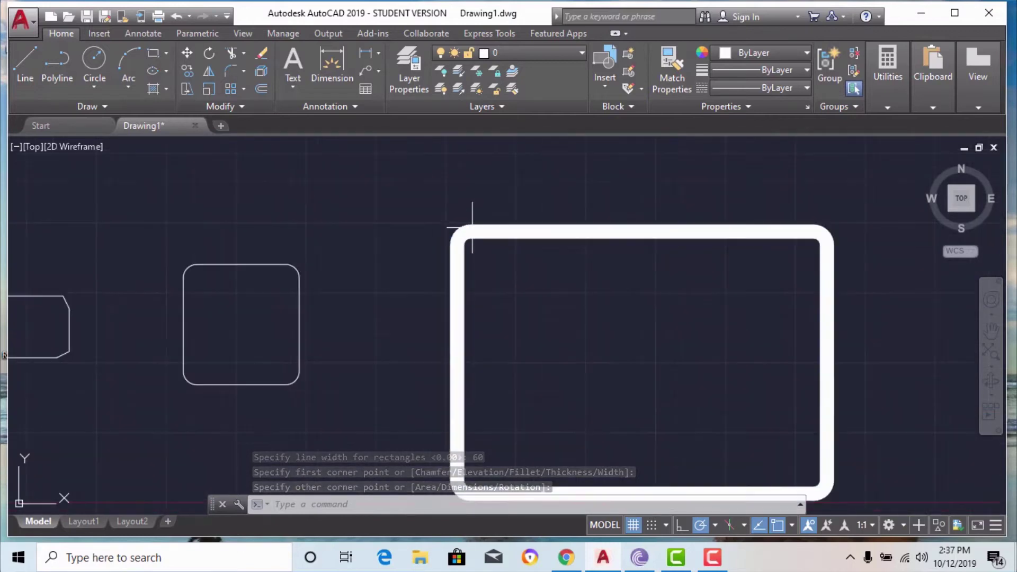
pyautogui.scroll(2, 476, 408)
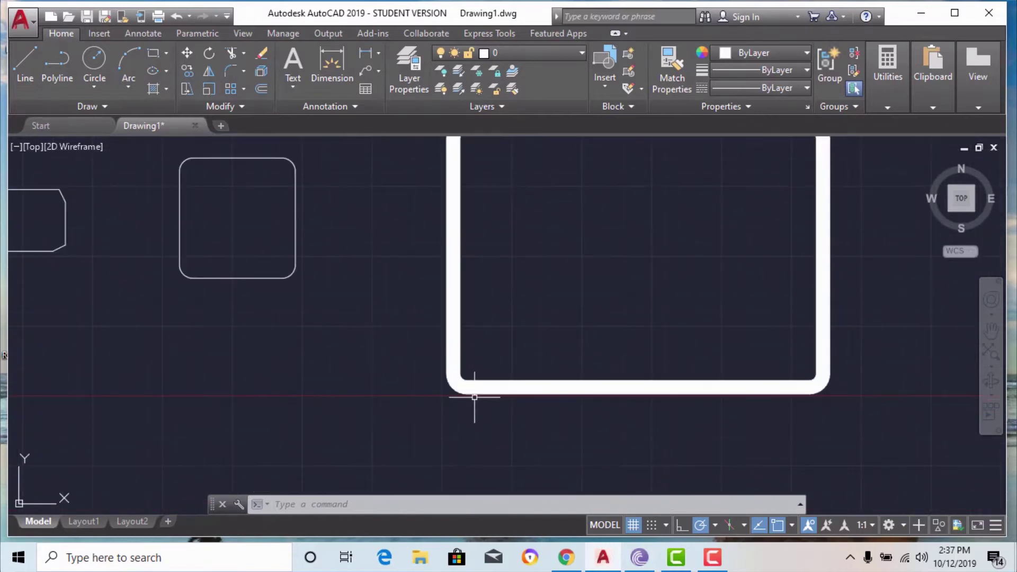
pyautogui.scroll(-4, 408, 350)
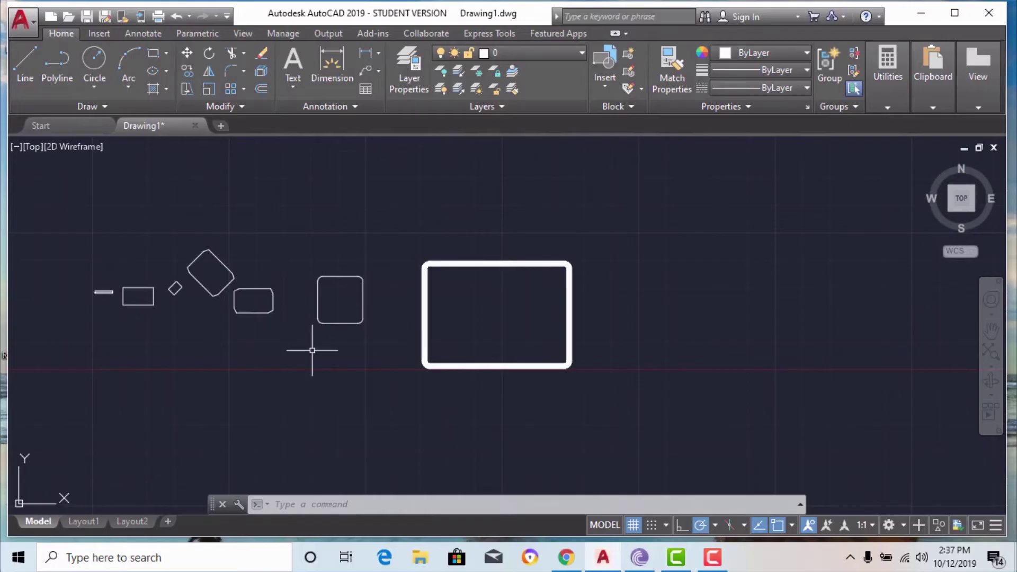
# Draw a larger rectangle to the right of the thick rounded one, with the fillet radius set to 0.
pyautogui.write('re')
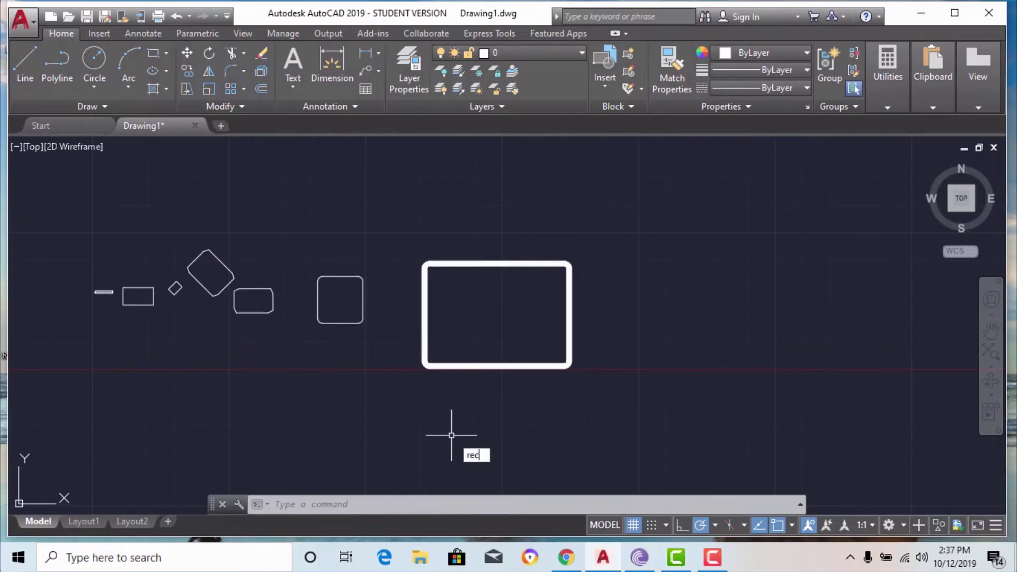
pyautogui.write('c')
pyautogui.press('Return')
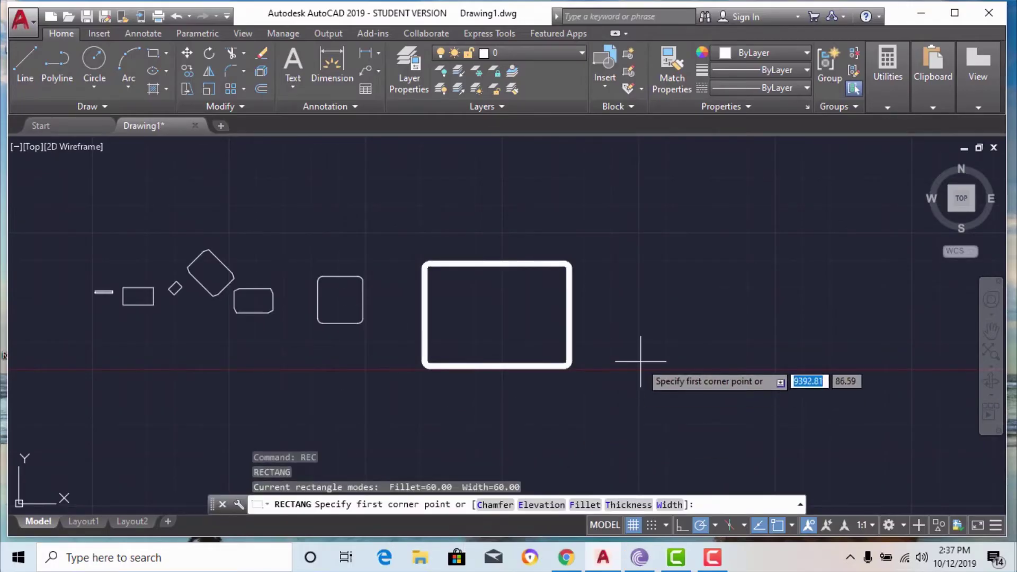
pyautogui.click(583, 506)
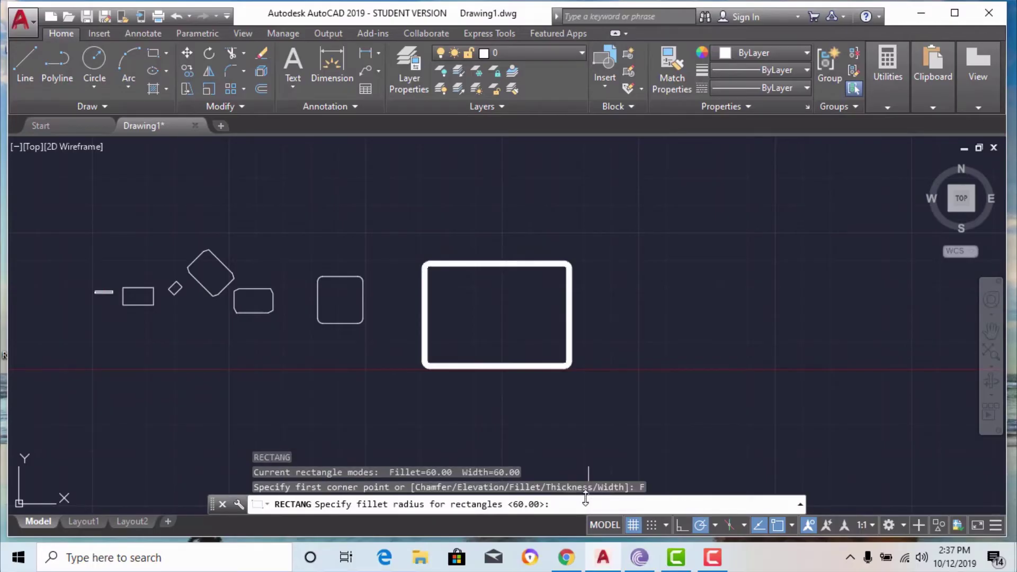
pyautogui.write('0')
pyautogui.press('Return')
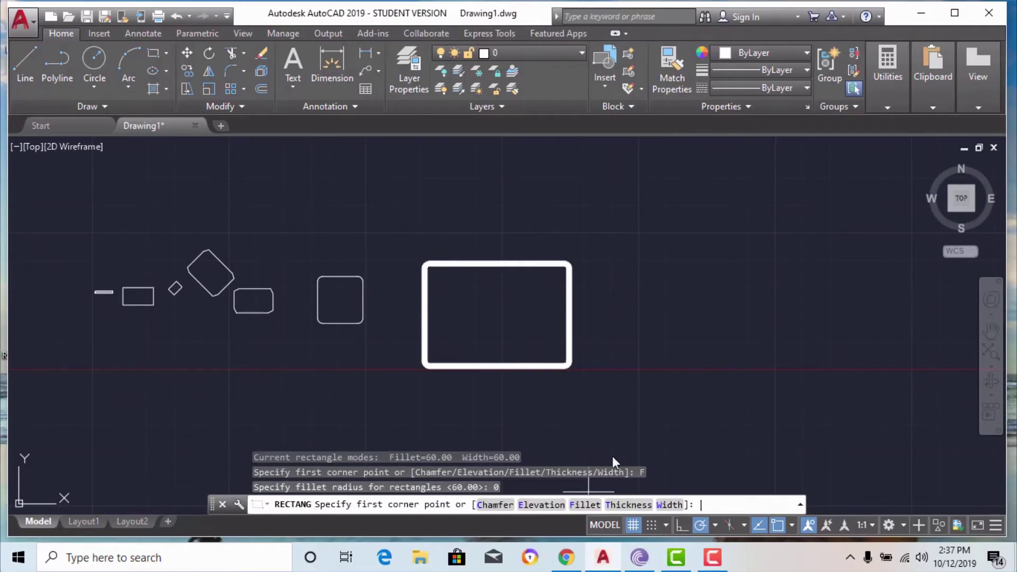
pyautogui.click(654, 272)
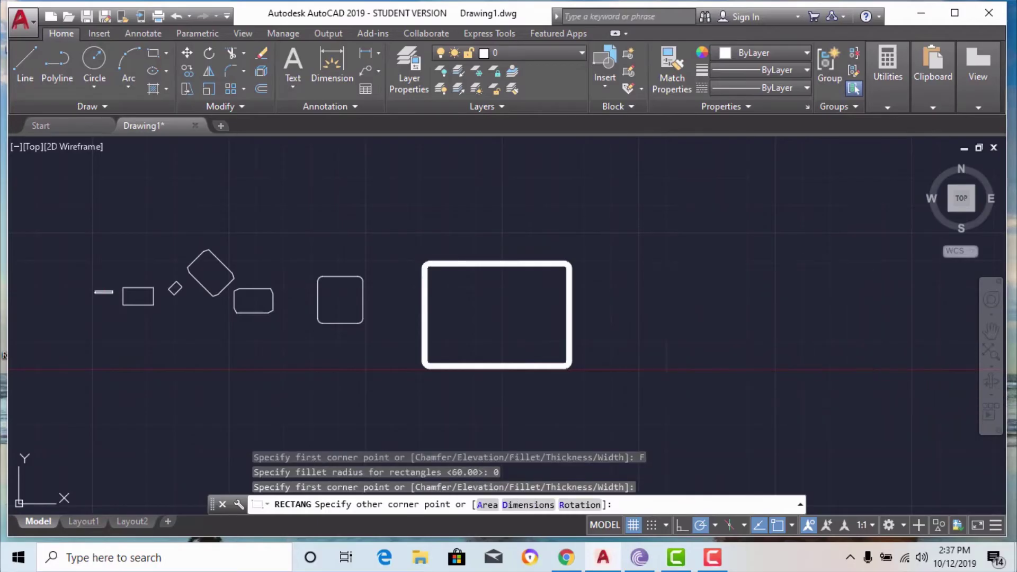
pyautogui.click(858, 395)
# Compare the corners of the two thick-lined rectangles up close.
pyautogui.scroll(2, 370, 254)
pyautogui.scroll(4, 449, 251)
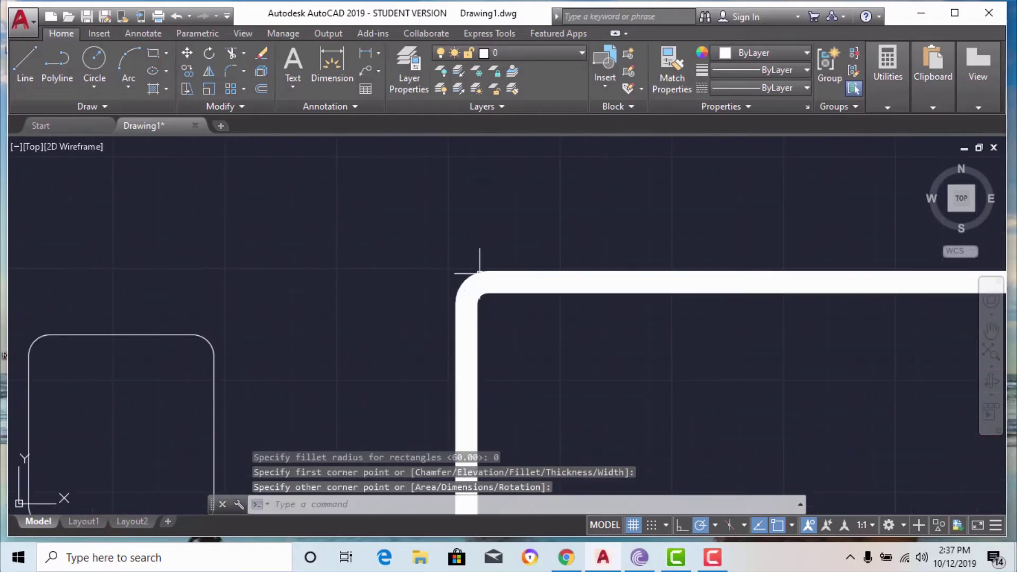
pyautogui.scroll(-4, 426, 273)
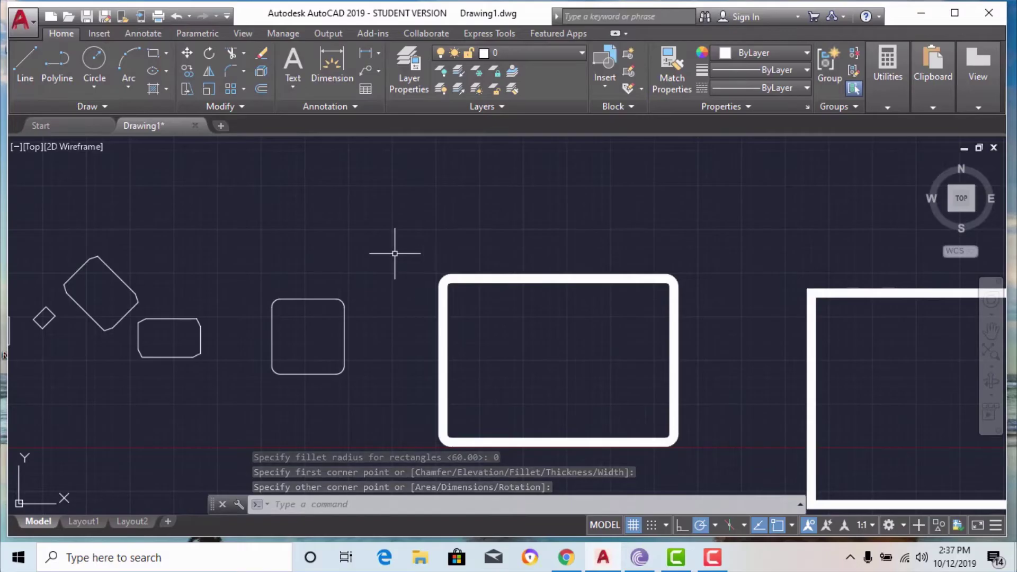
pyautogui.scroll(-4, 397, 254)
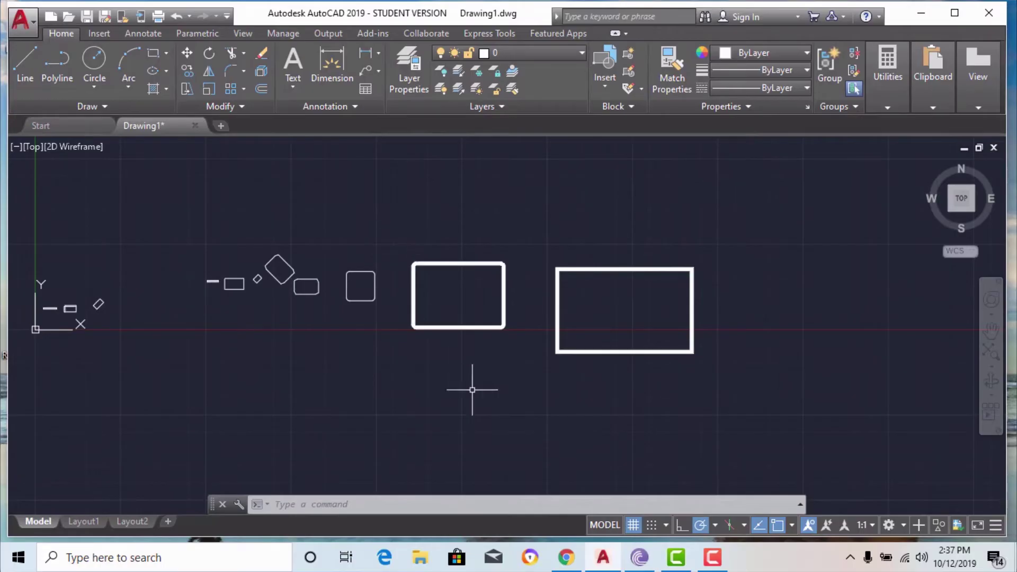
pyautogui.scroll(4, 712, 304)
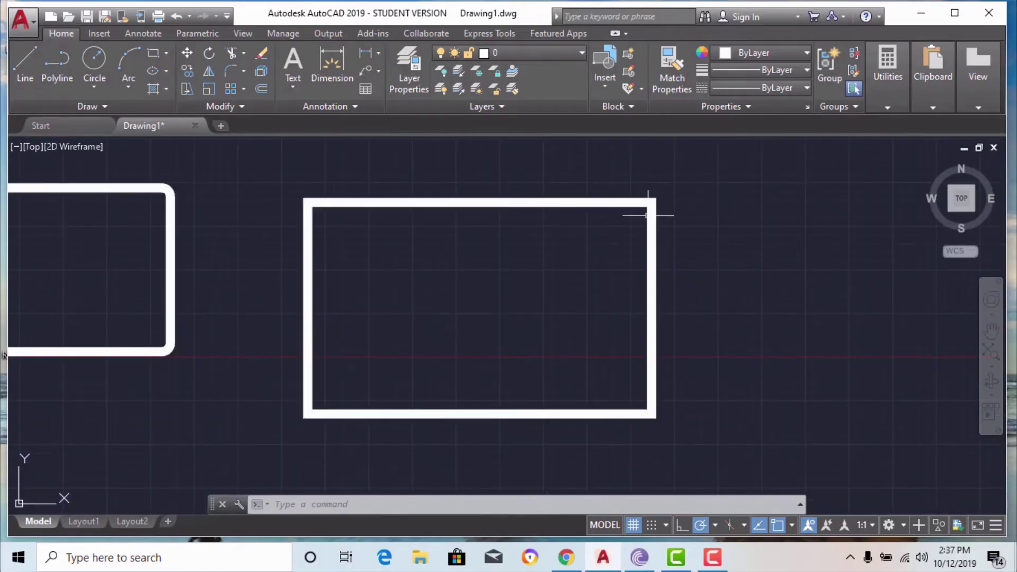
pyautogui.scroll(-2, 604, 240)
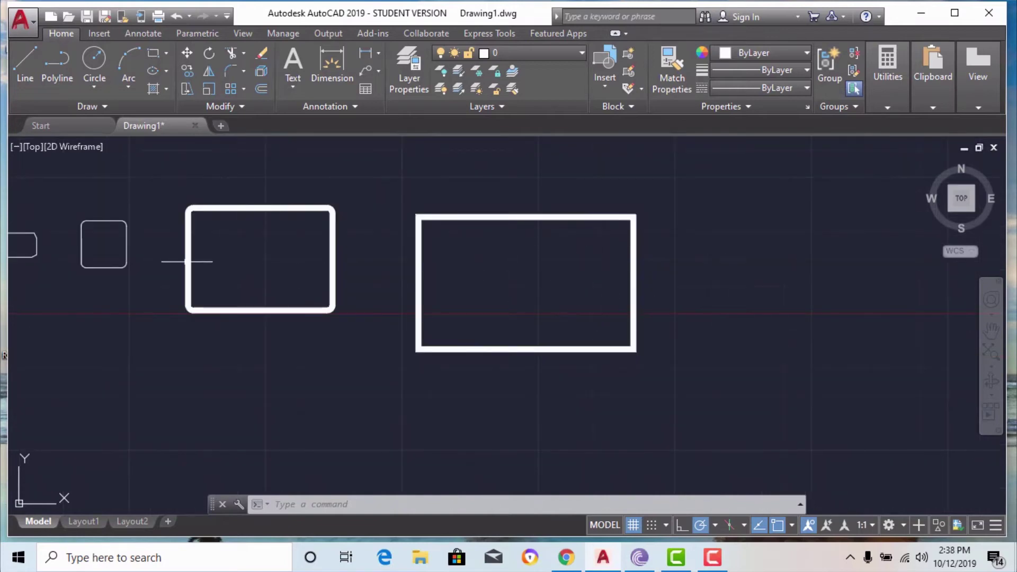
pyautogui.write('pec')
pyautogui.press('Return')
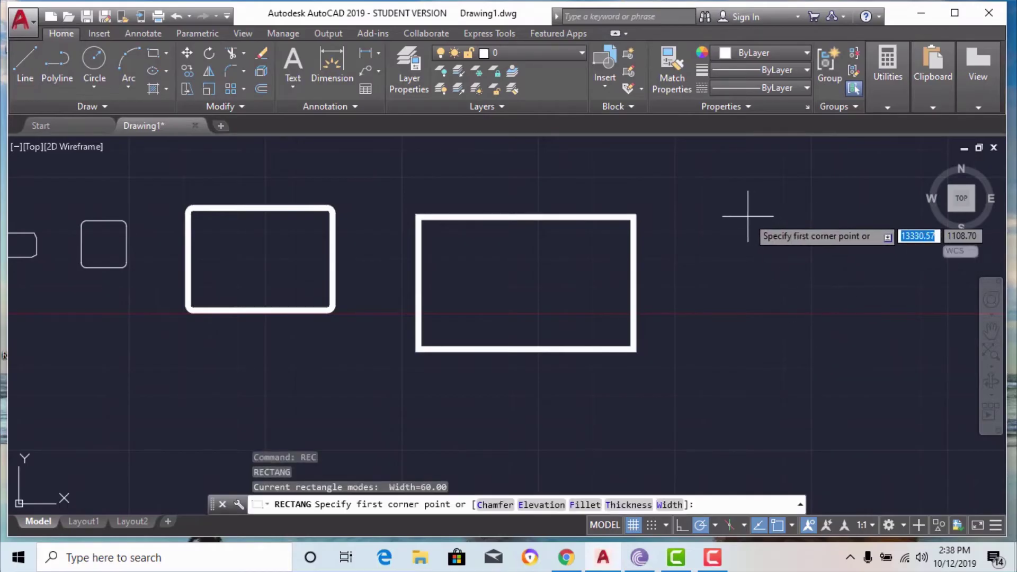
pyautogui.click(747, 216)
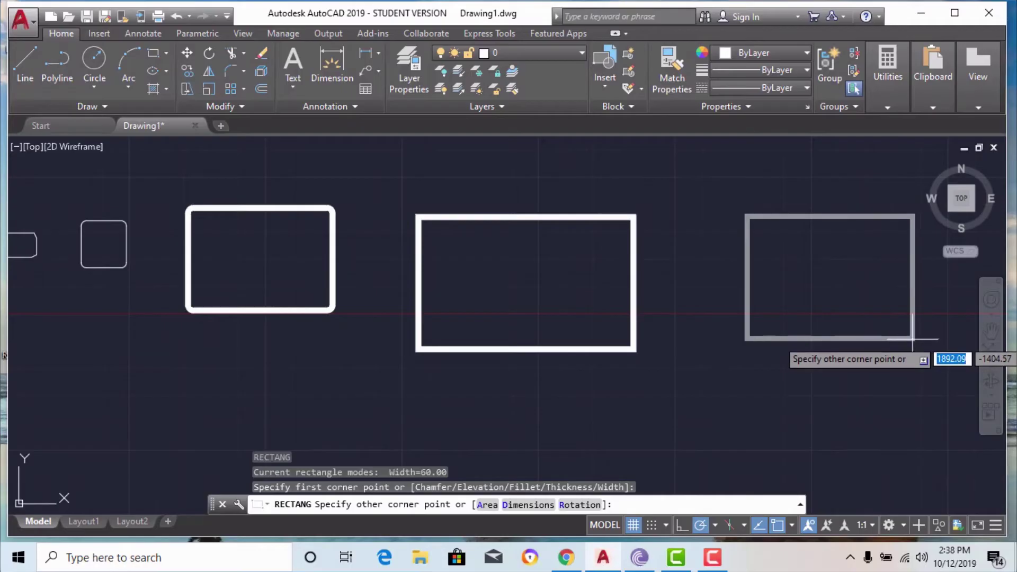
pyautogui.press('Escape')
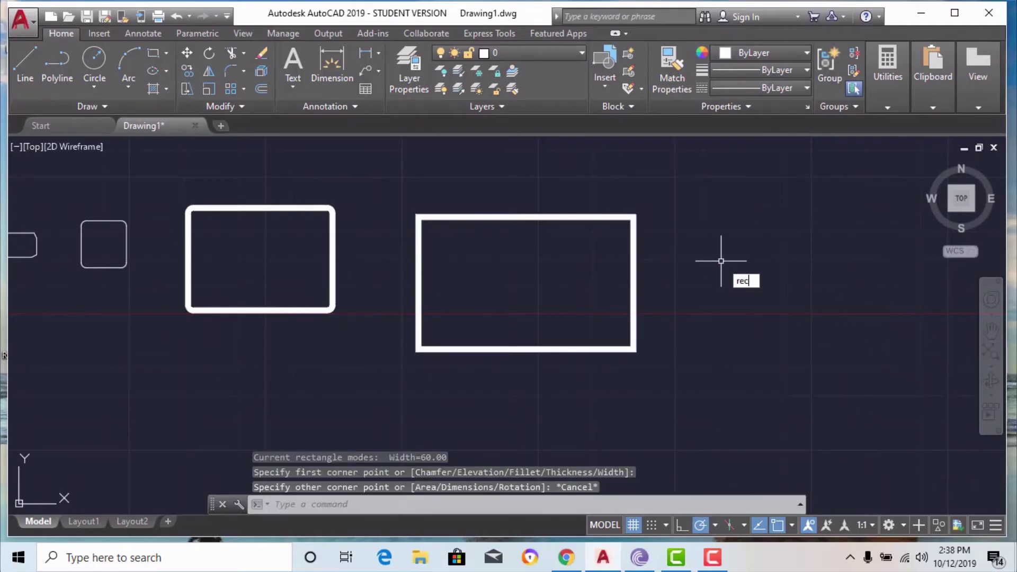
# Draw a rectangle to the right of the thick square-cornered one, with the line width set to 0.
pyautogui.press('Return')
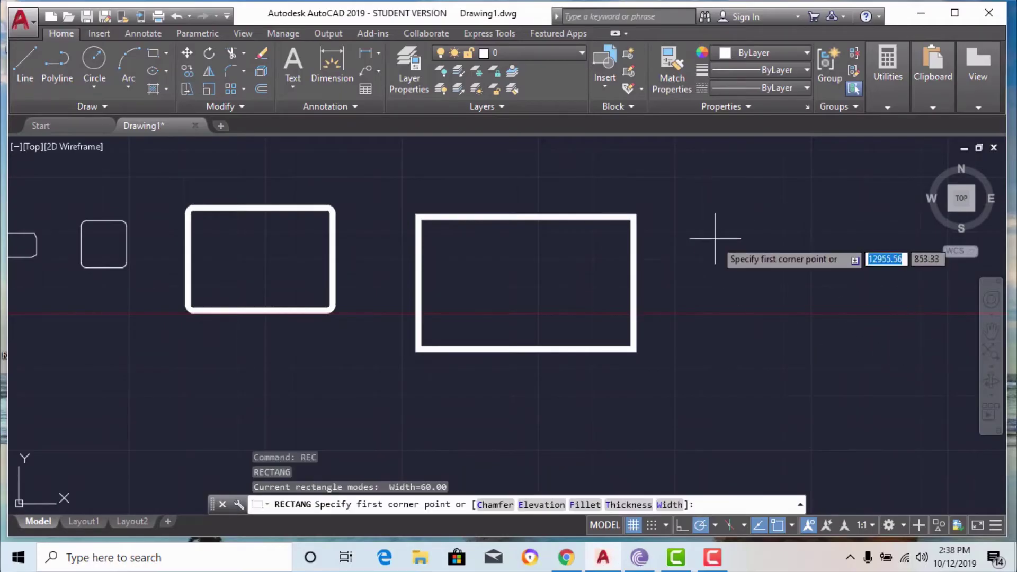
pyautogui.click(670, 504)
pyautogui.press('BackSpace')
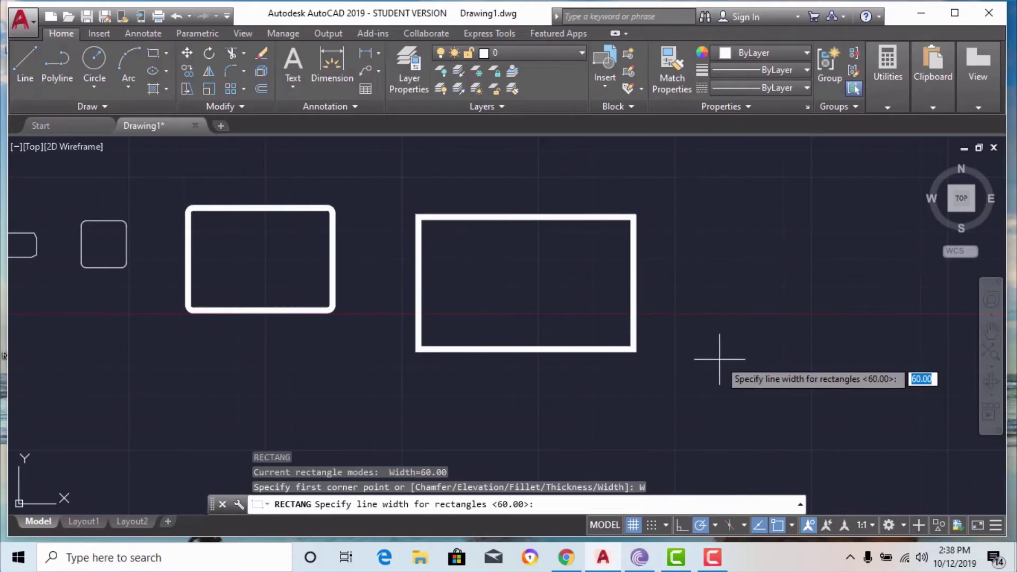
pyautogui.write('0')
pyautogui.press('Return')
pyautogui.click(709, 222)
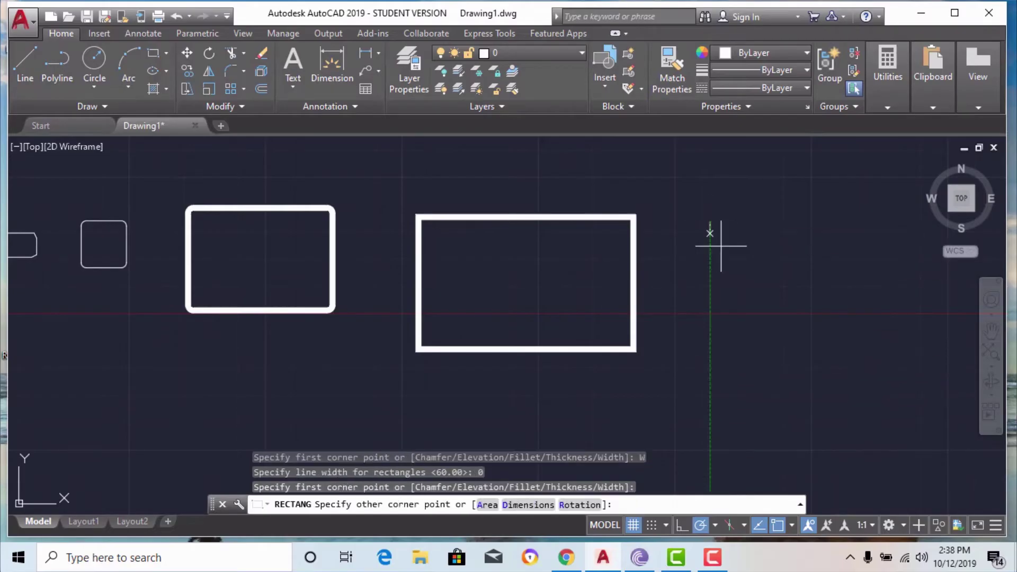
pyautogui.click(900, 365)
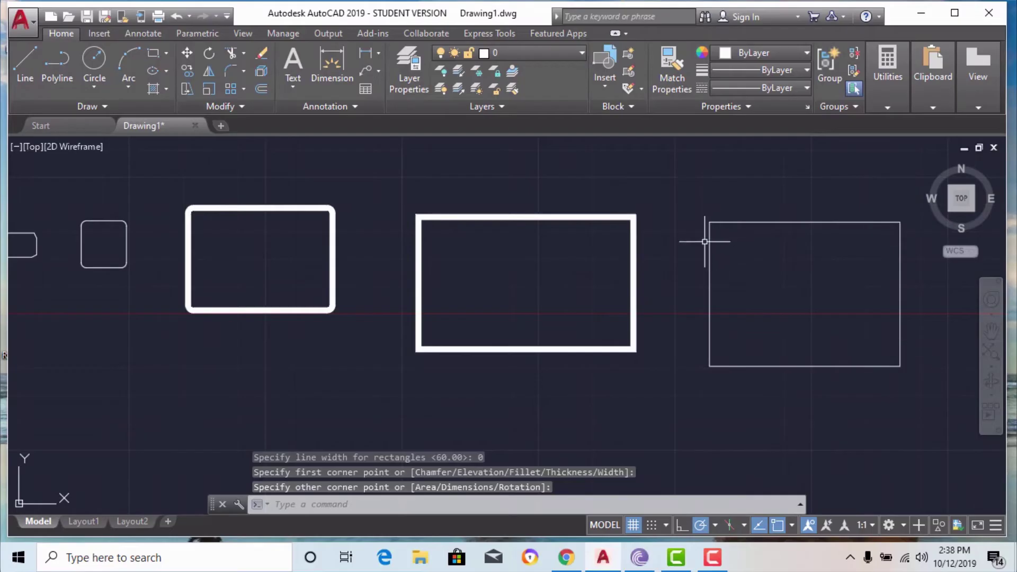
pyautogui.scroll(-2, 665, 252)
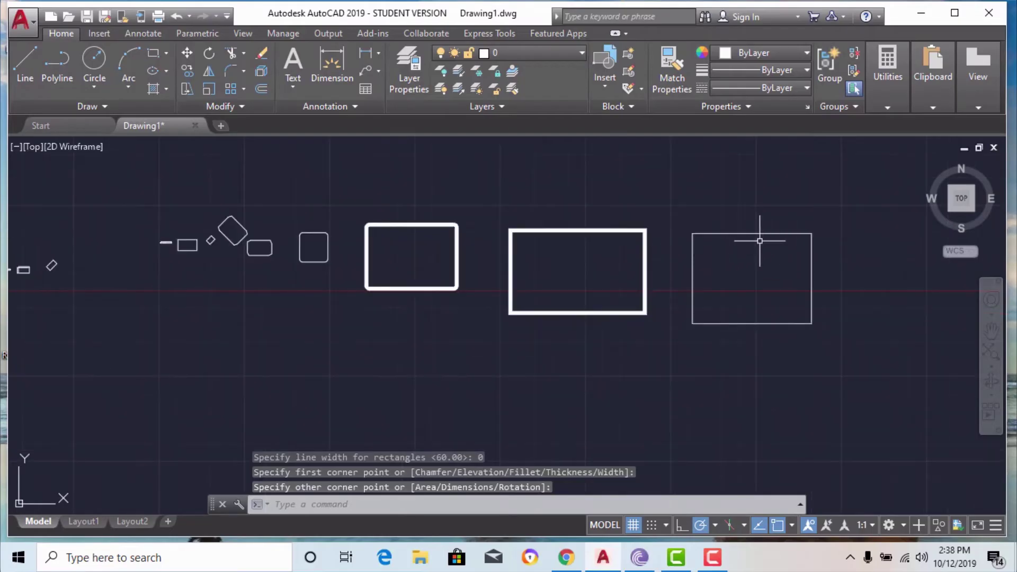
pyautogui.scroll(2, 667, 235)
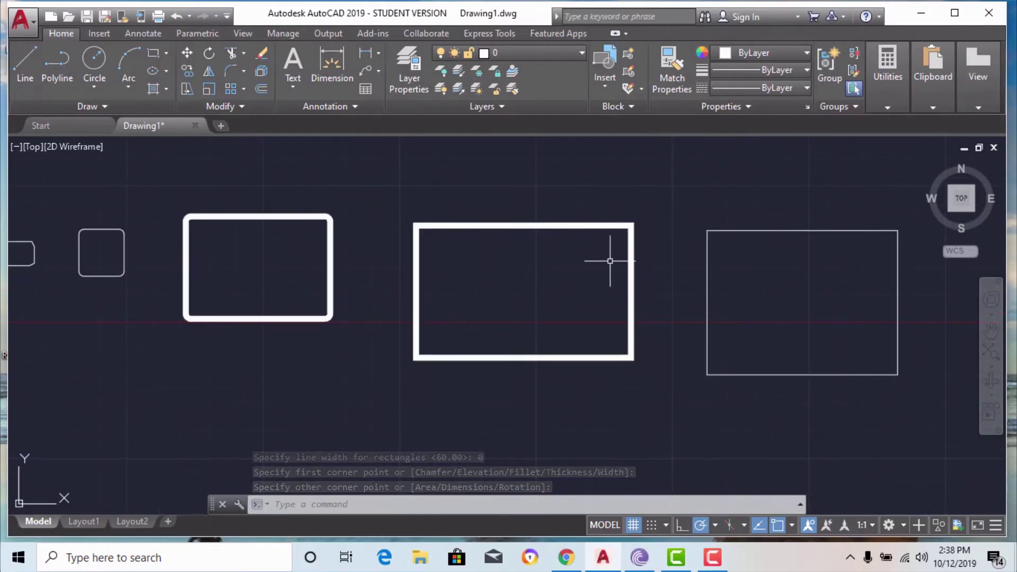
pyautogui.scroll(-2, 665, 275)
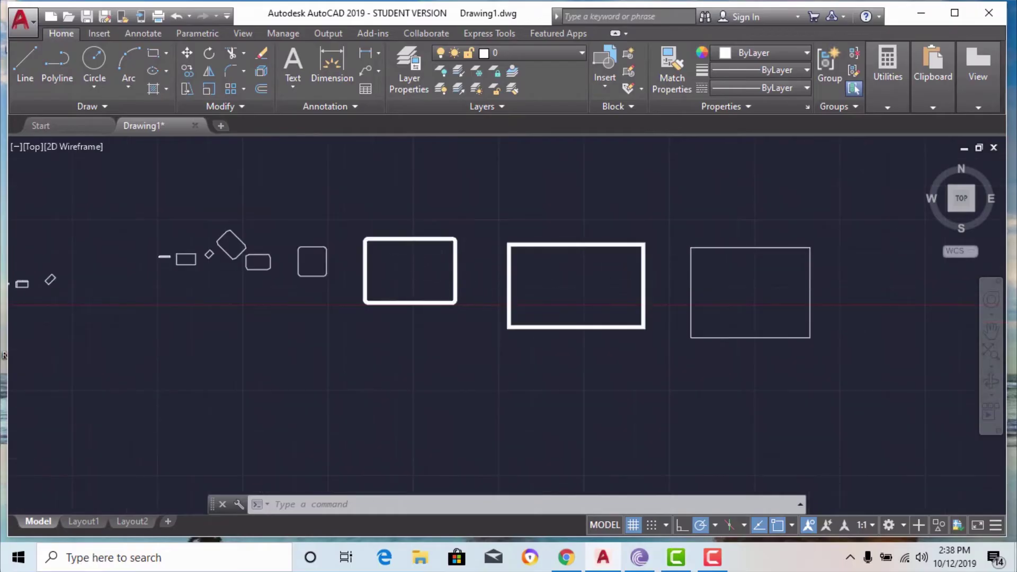
pyautogui.scroll(4, 415, 252)
pyautogui.scroll(-2, 535, 246)
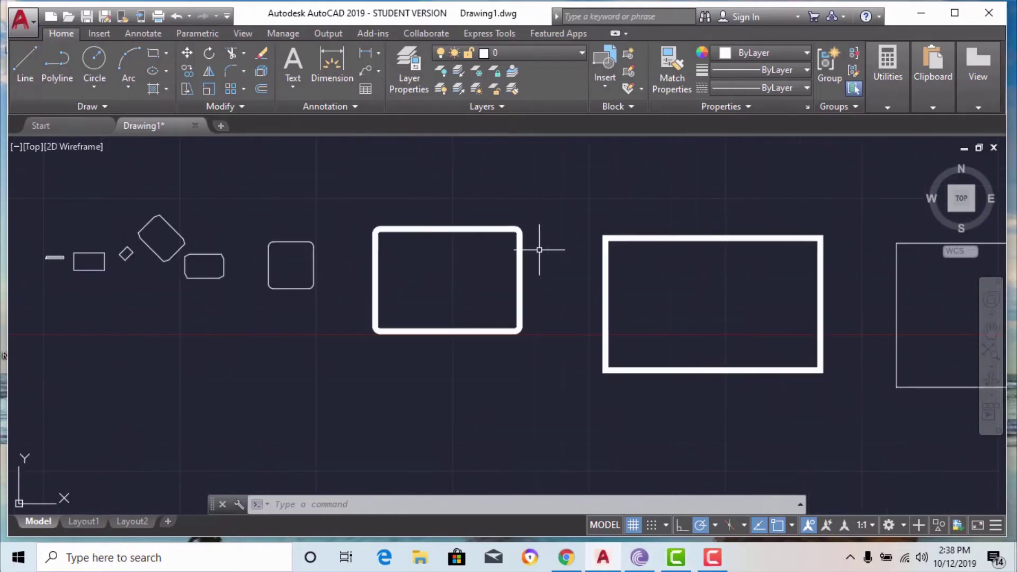
pyautogui.scroll(4, 125, 228)
pyautogui.scroll(-3, 241, 221)
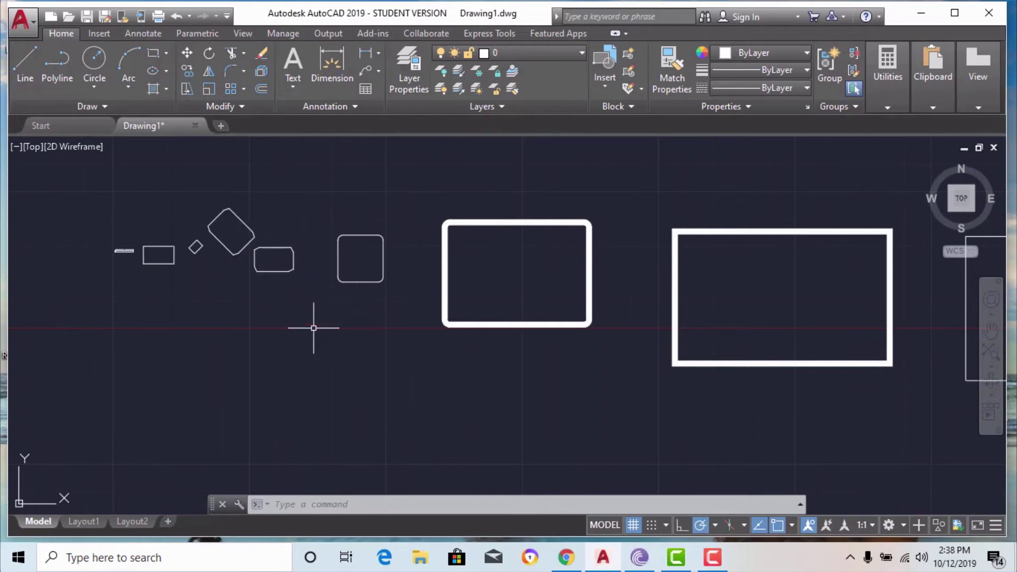
pyautogui.scroll(-3, 318, 328)
pyautogui.scroll(2, 768, 306)
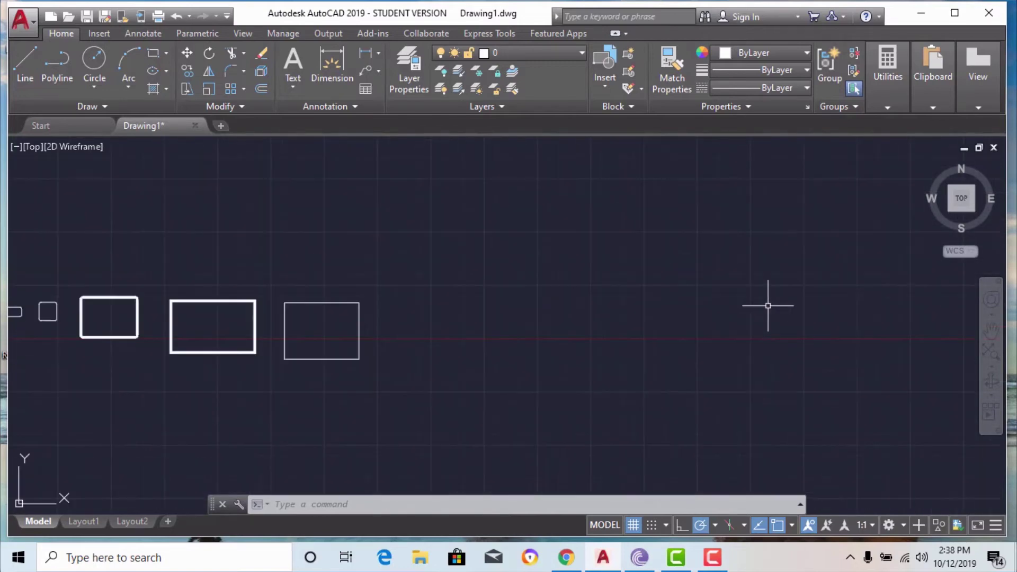
pyautogui.write('re')
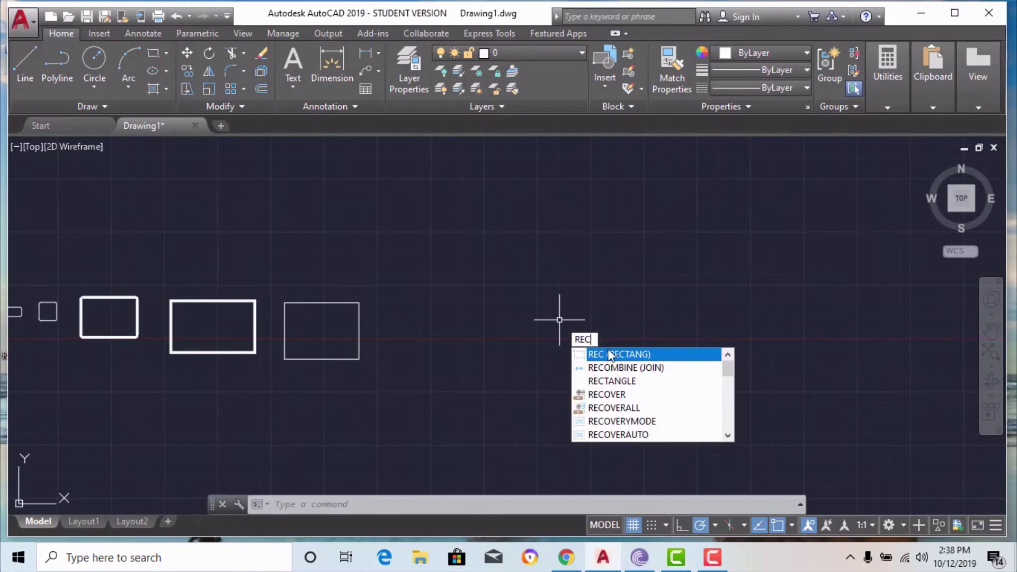
pyautogui.click(611, 354)
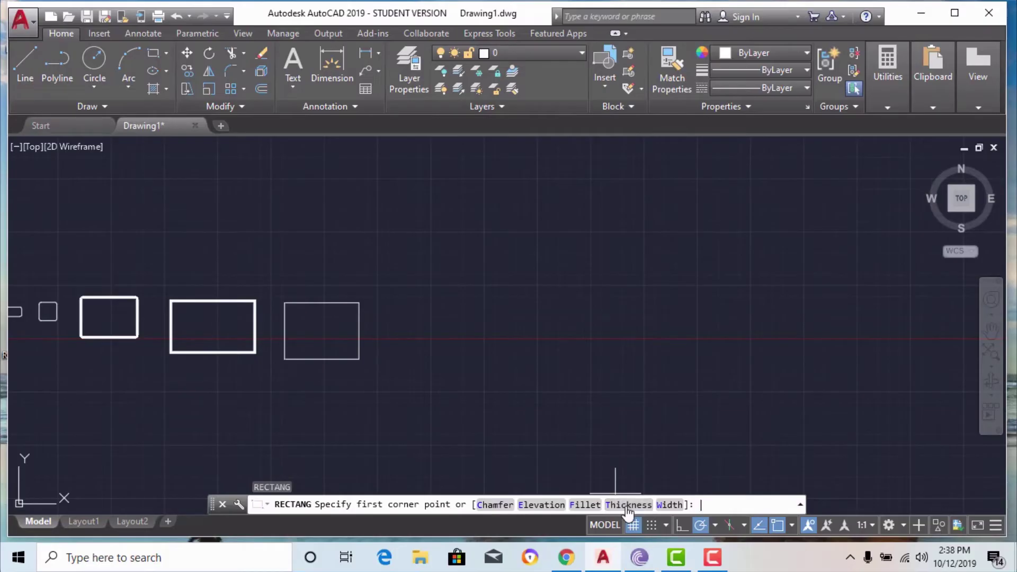
pyautogui.click(628, 509)
pyautogui.click(548, 244)
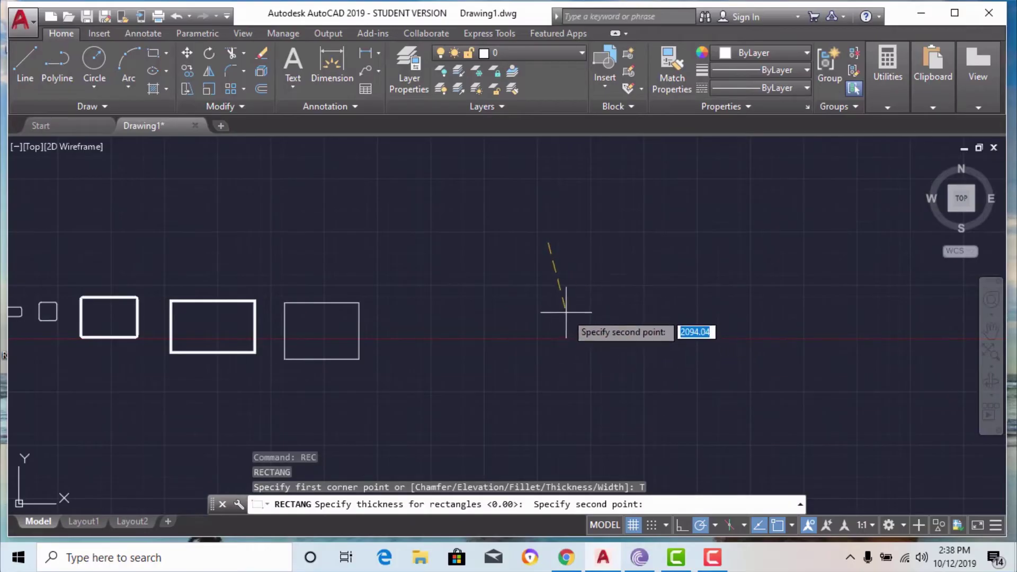
pyautogui.press('Escape')
# Draw a rectangle about 5500 by 3500 with a thickness of 600, in the empty area right of the thin-line rectangle.
pyautogui.write('rec')
pyautogui.press('Return')
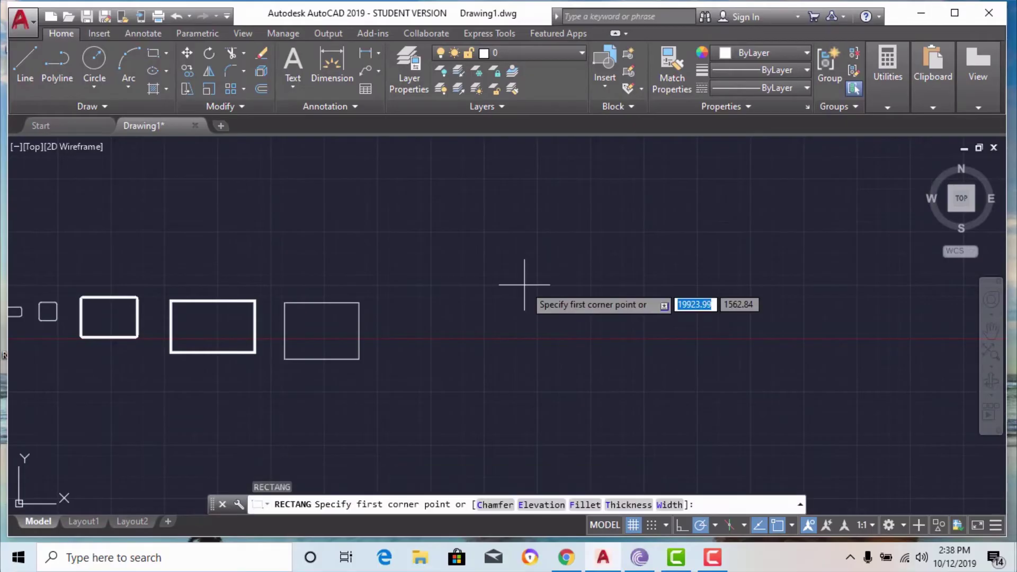
pyautogui.click(619, 504)
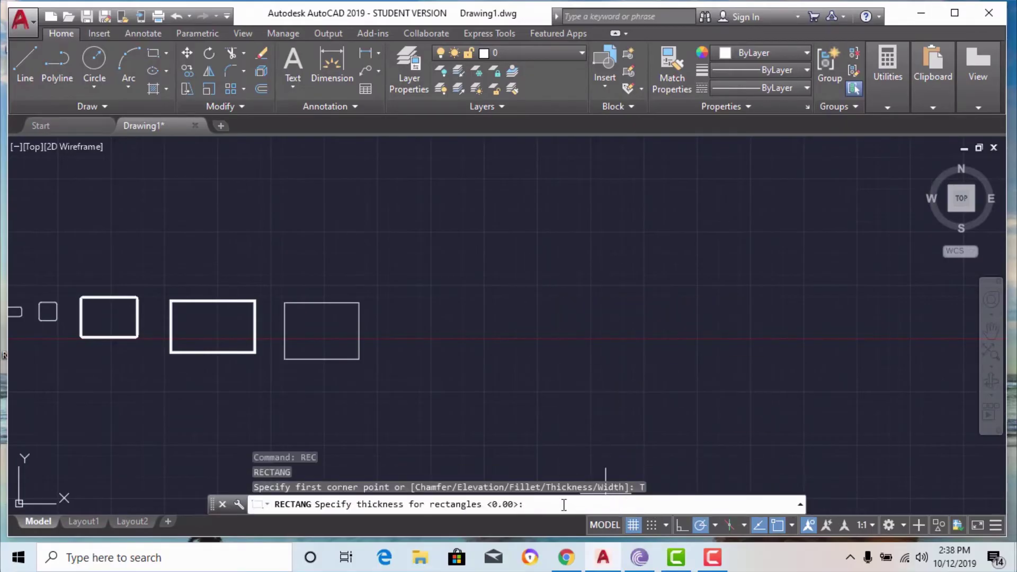
pyautogui.write('600')
pyautogui.press('Return')
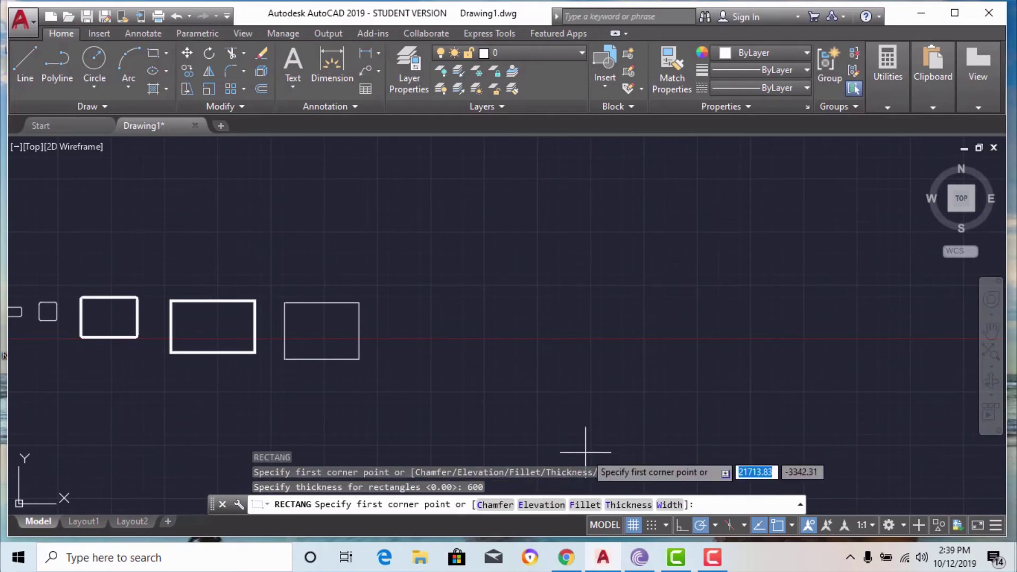
pyautogui.click(519, 234)
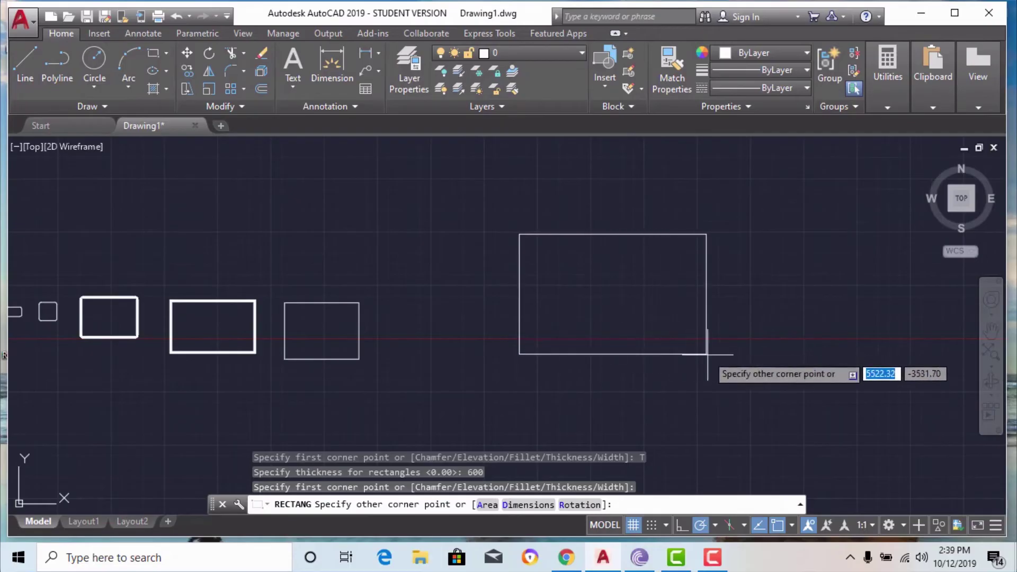
pyautogui.click(714, 360)
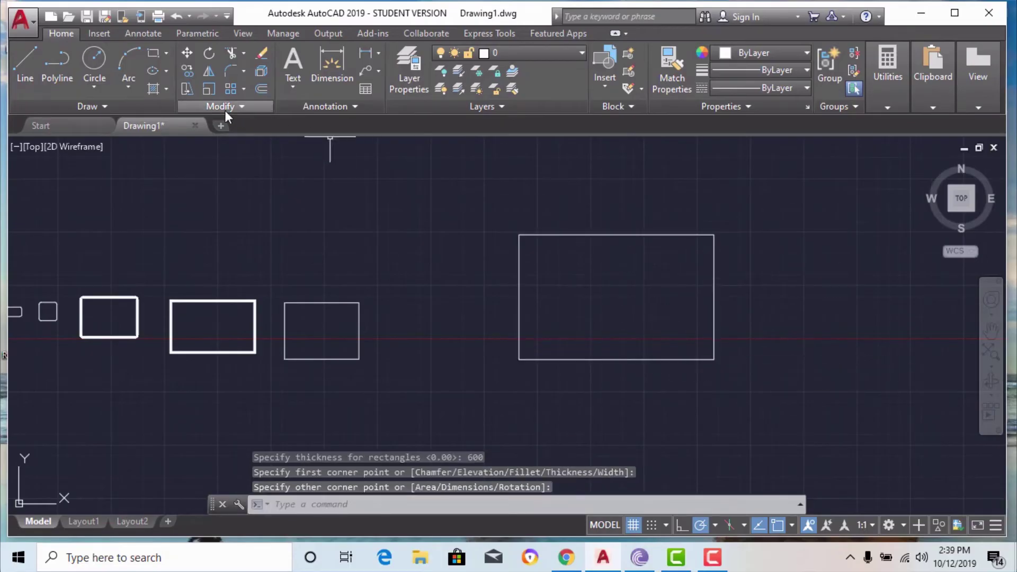
# Switch to the SW Isometric view and examine the height of the rectangle drawn with thickness.
pyautogui.click(33, 148)
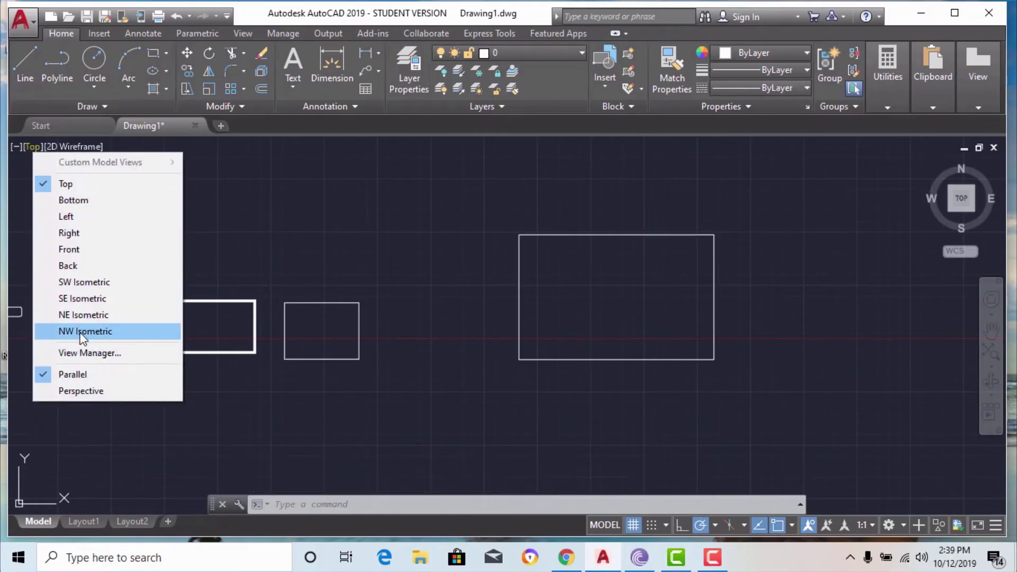
pyautogui.click(90, 284)
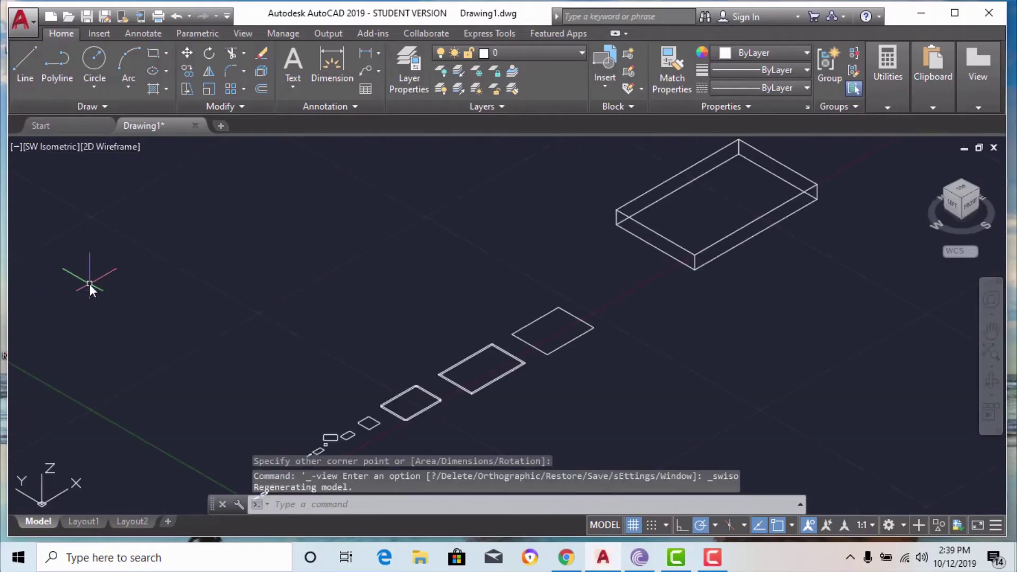
pyautogui.scroll(2, 450, 360)
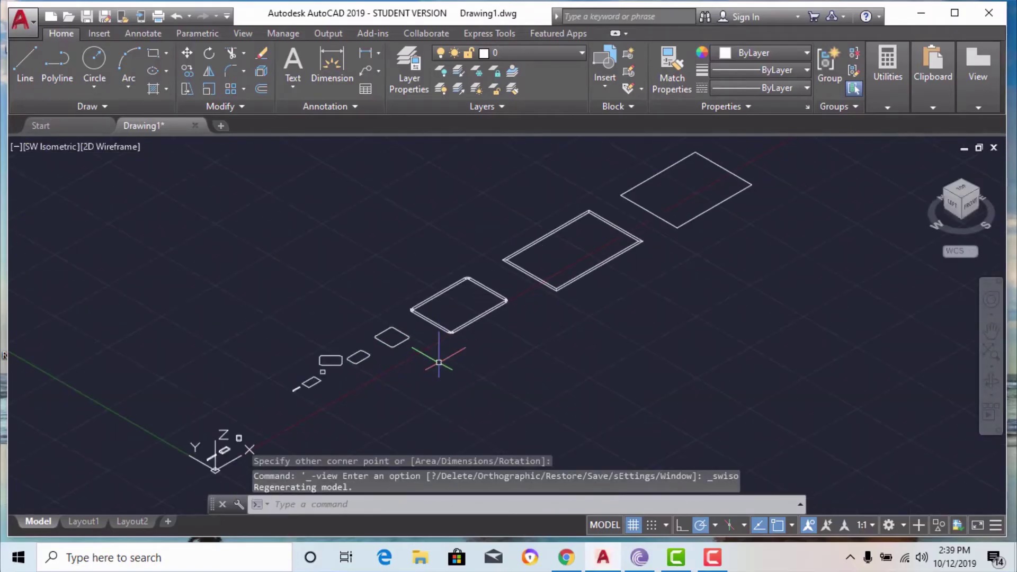
pyautogui.scroll(3, 418, 344)
pyautogui.scroll(-3, 445, 314)
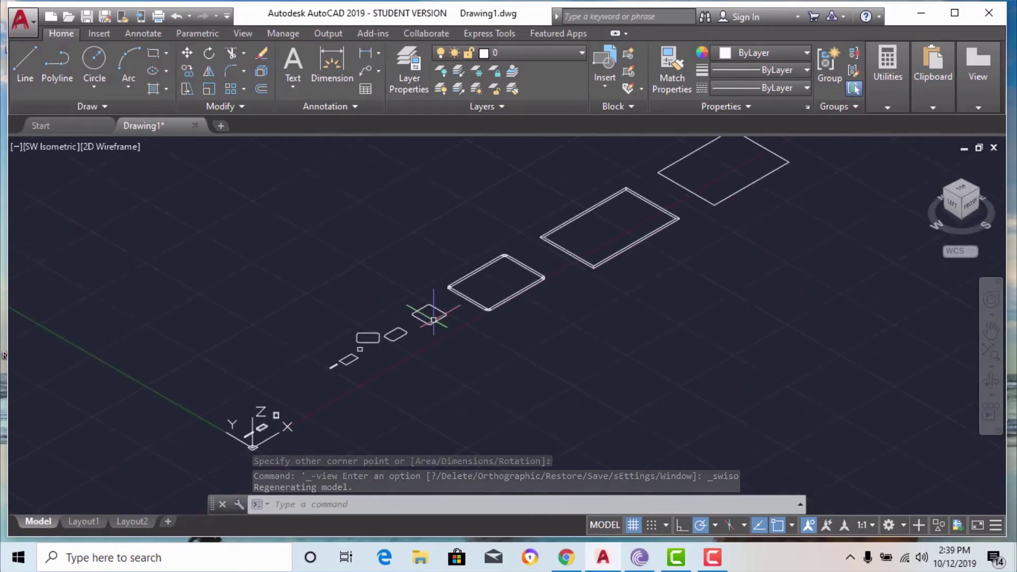
pyautogui.scroll(-2, 424, 329)
pyautogui.scroll(8, 563, 221)
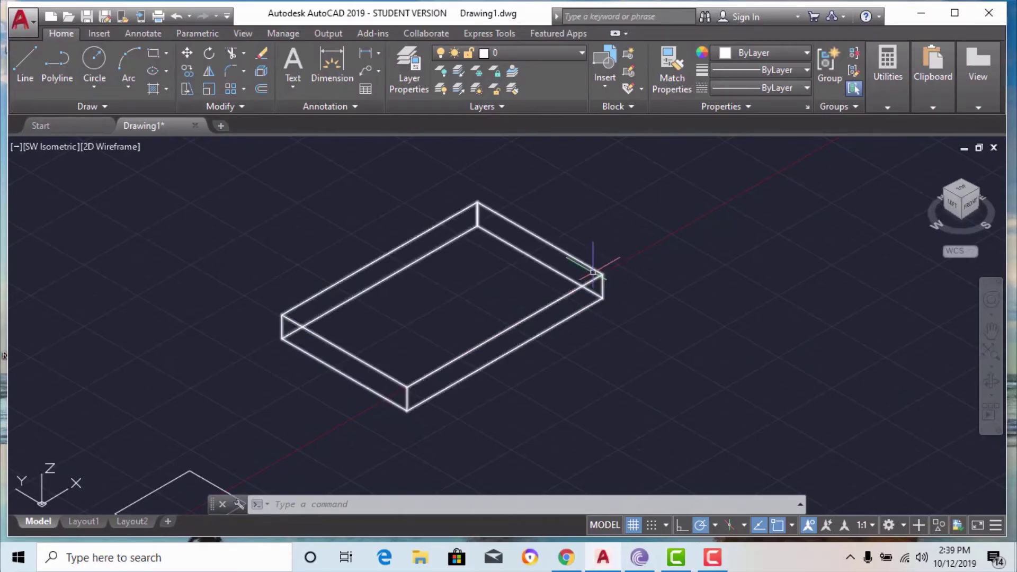
pyautogui.scroll(2, 403, 395)
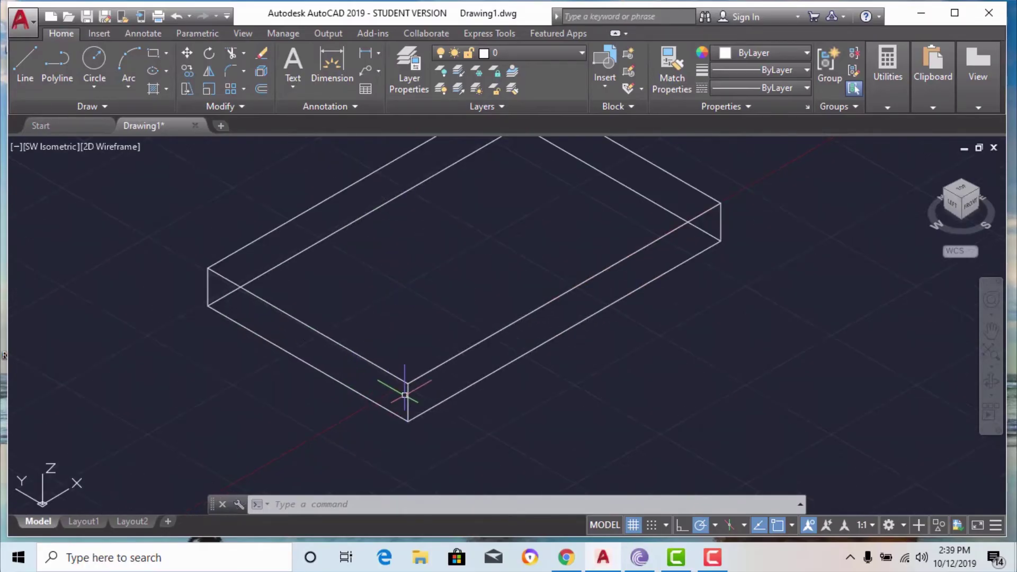
pyautogui.scroll(-2, 504, 365)
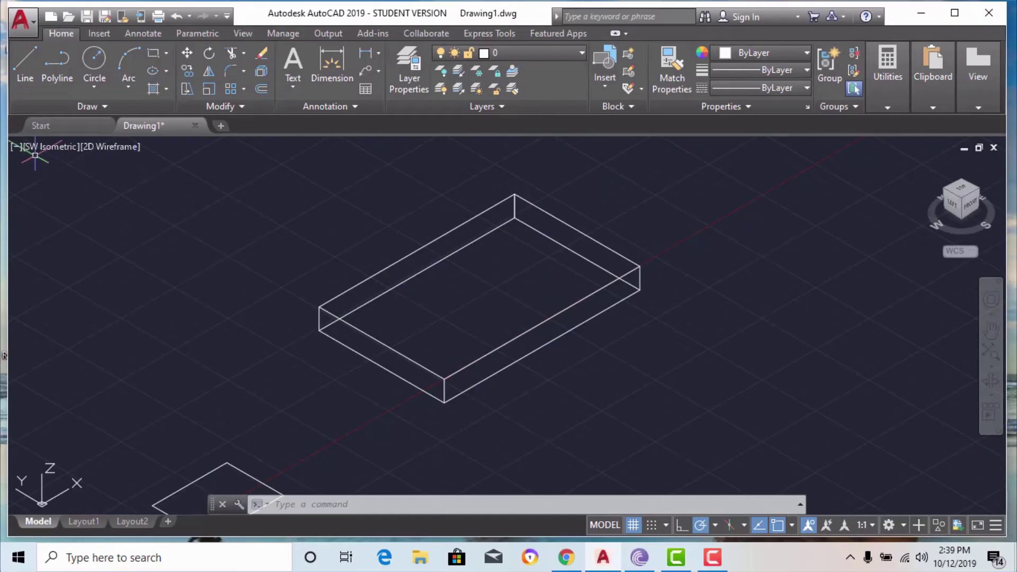
# Return to the Top view and look over the row of rectangles.
pyautogui.click(15, 147)
pyautogui.click(33, 148)
pyautogui.click(51, 182)
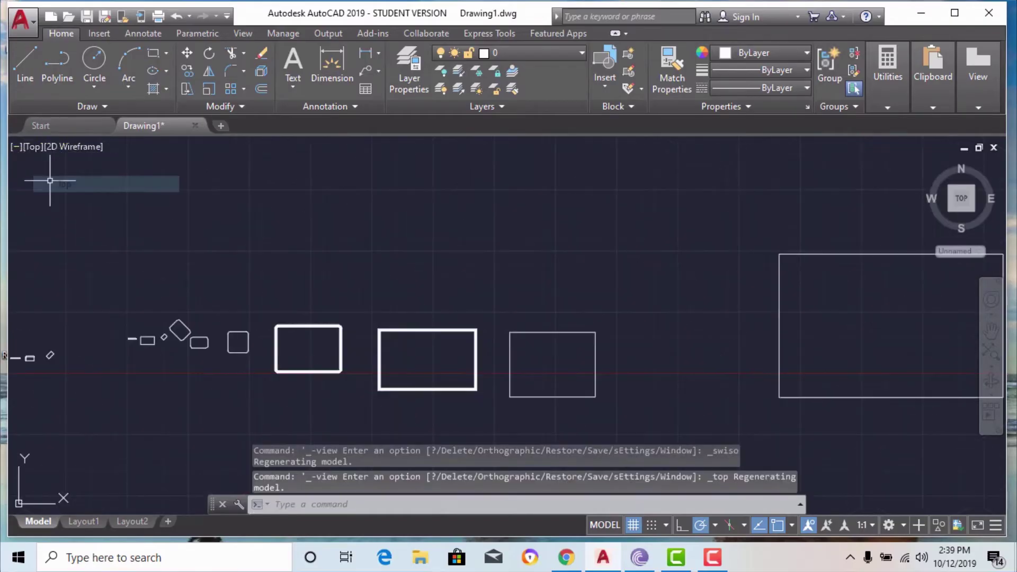
pyautogui.scroll(6, 439, 341)
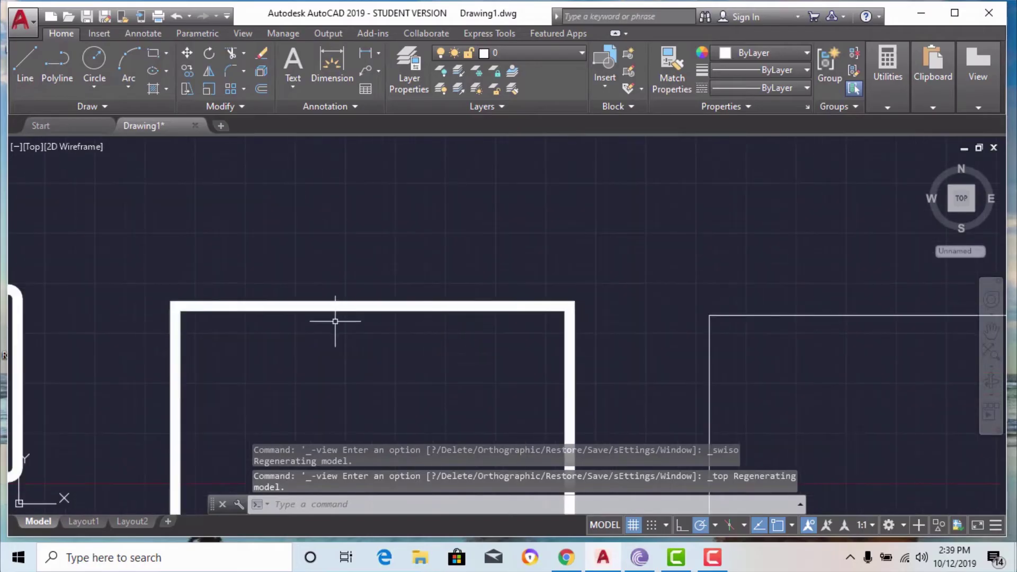
pyautogui.scroll(-4, 471, 275)
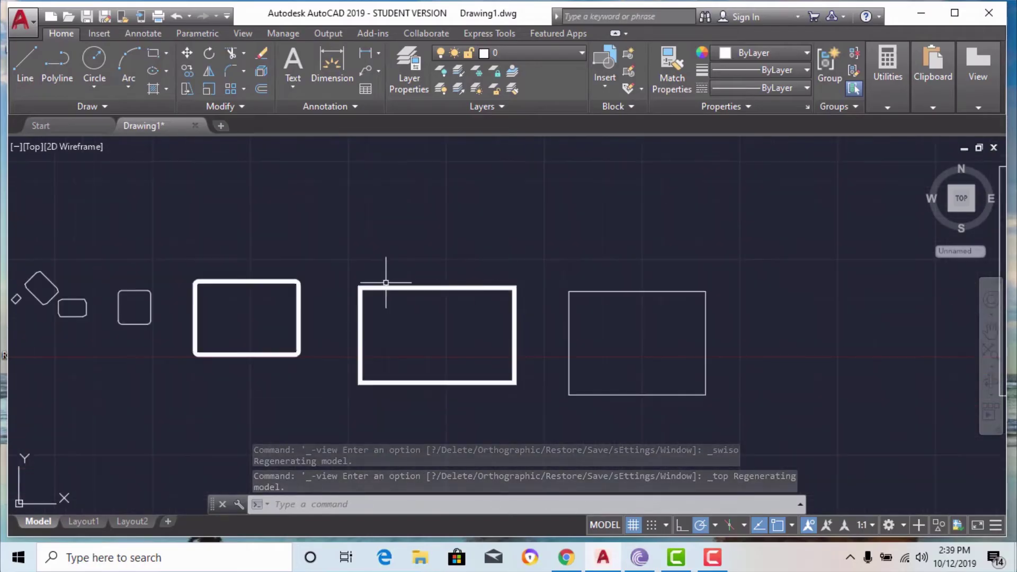
pyautogui.scroll(-2, 353, 281)
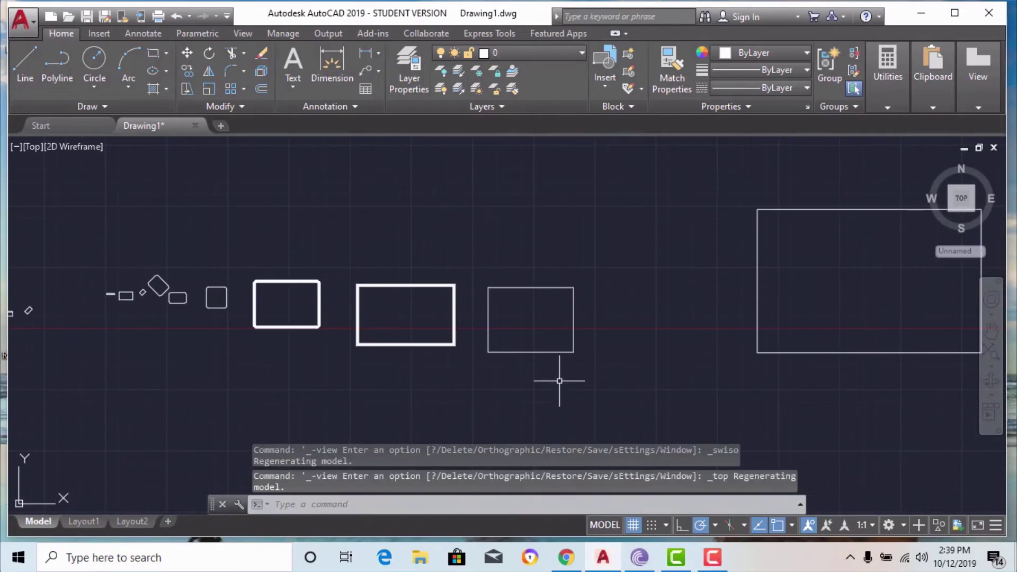
pyautogui.write('rec')
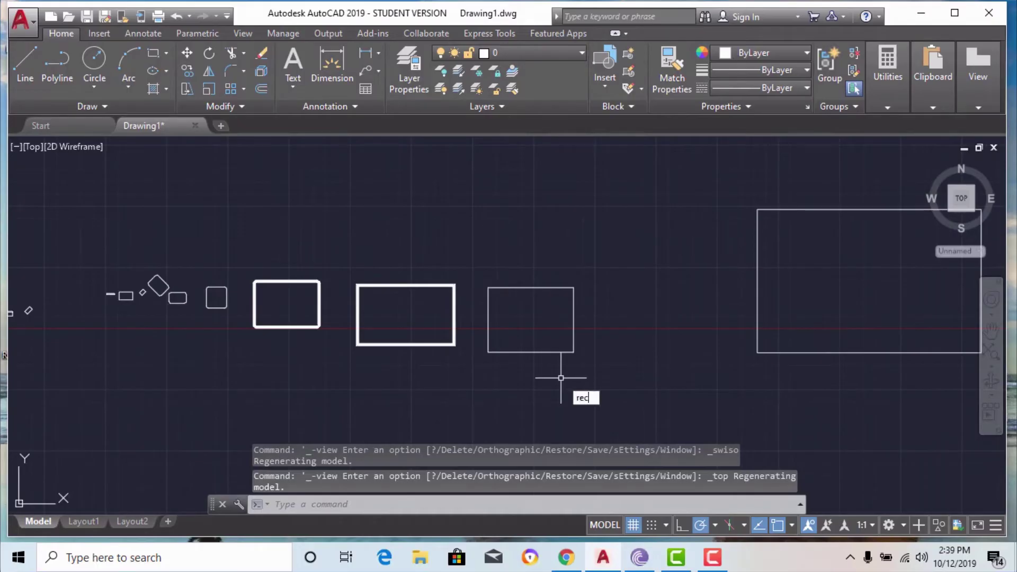
pyautogui.press('Return')
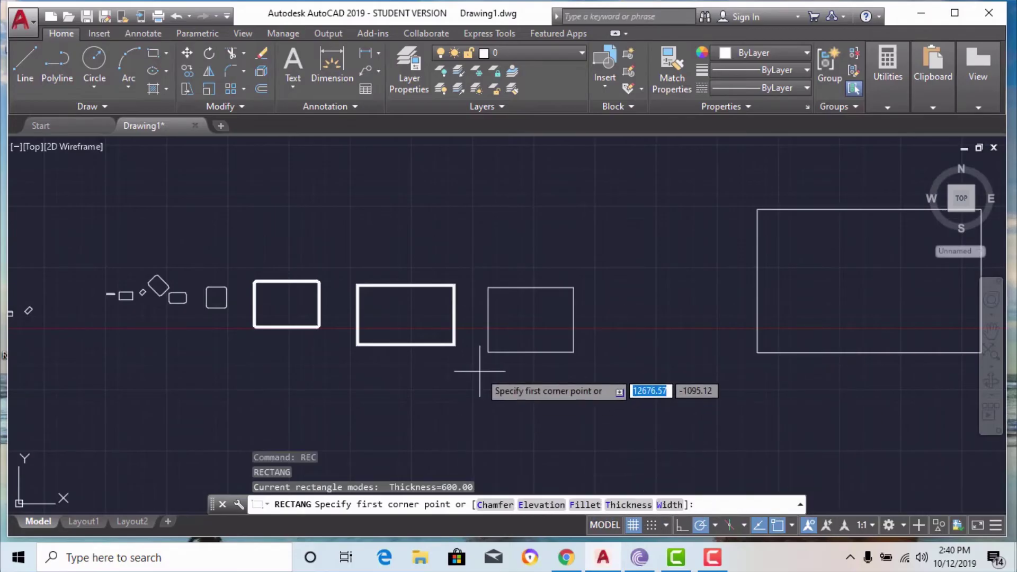
pyautogui.click(712, 557)
pyautogui.click(984, 487)
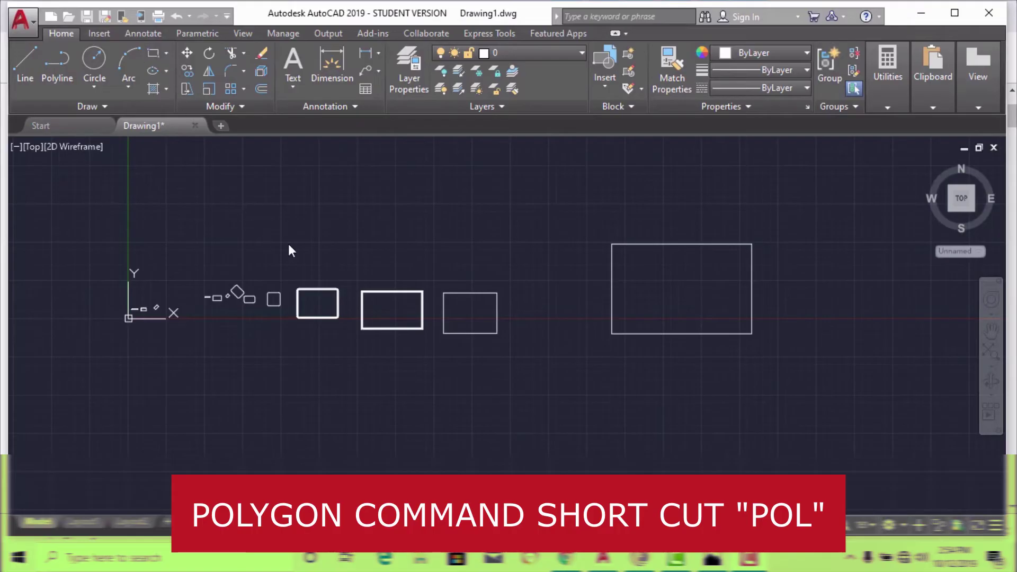
pyautogui.click(166, 53)
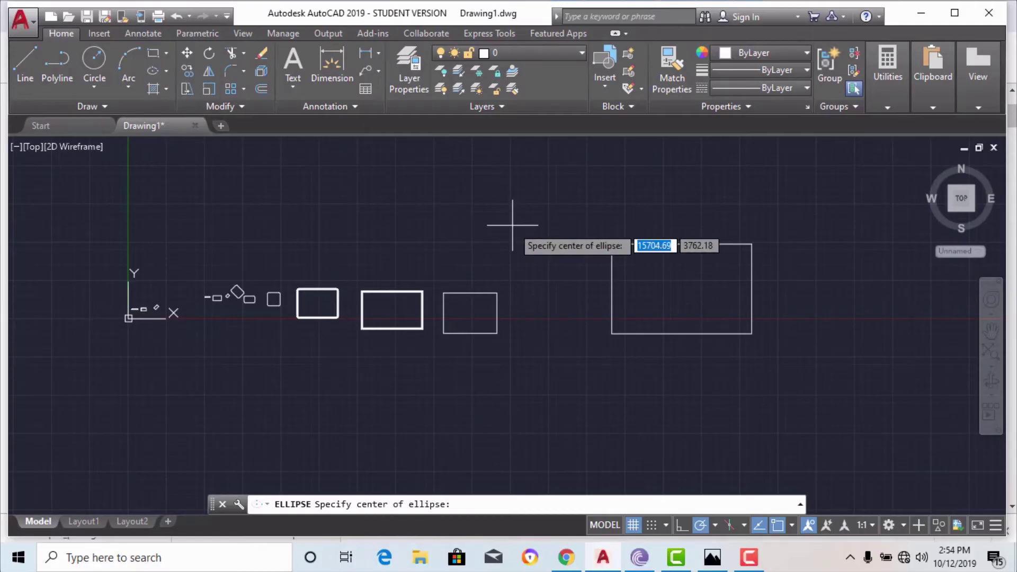
pyautogui.press('Escape')
# Draw a 5-sided polygon inscribed in a circle of radius 3000, to the right of the largest rectangle.
pyautogui.write('POL')
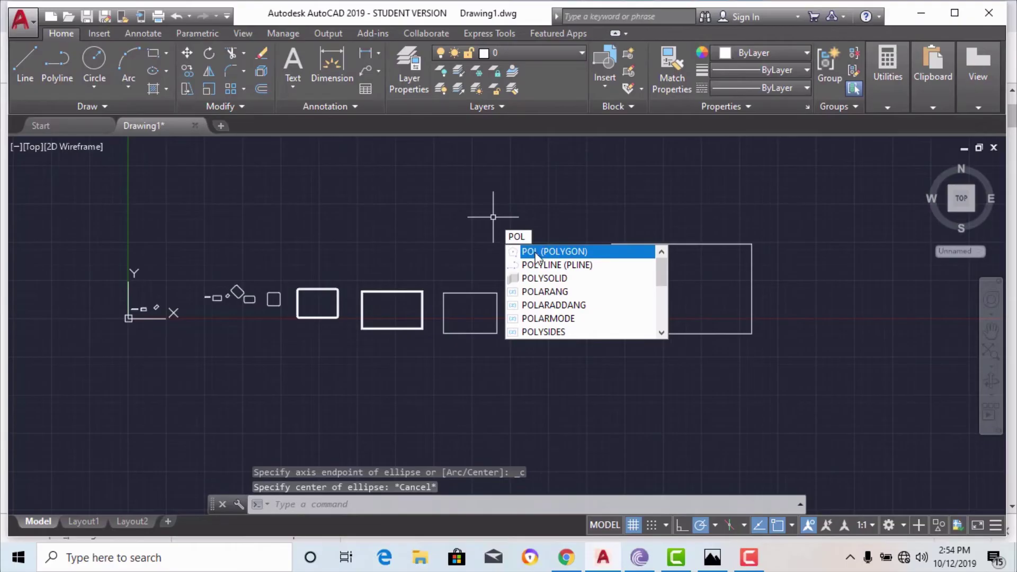
pyautogui.click(537, 253)
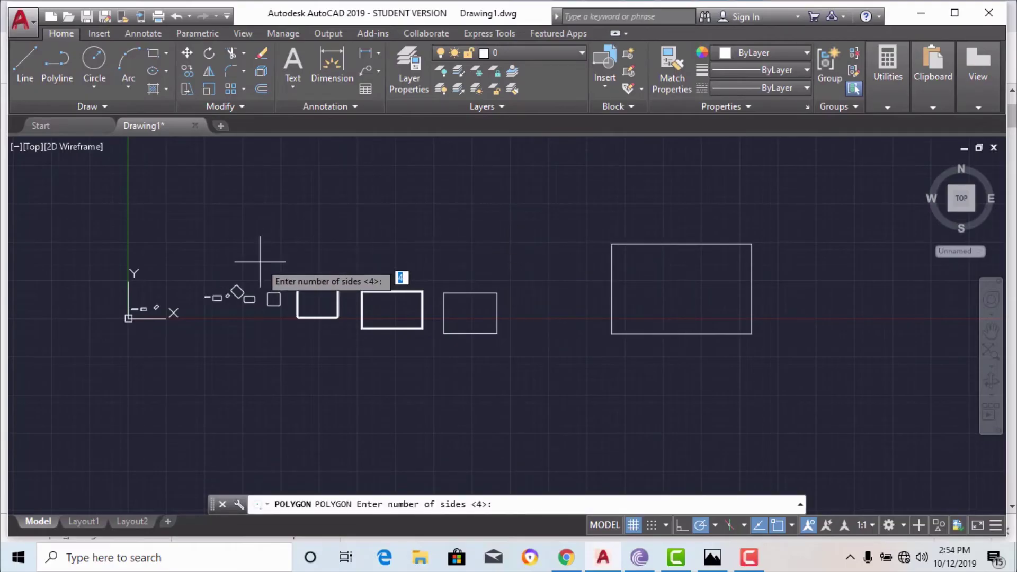
pyautogui.scroll(-2, 259, 318)
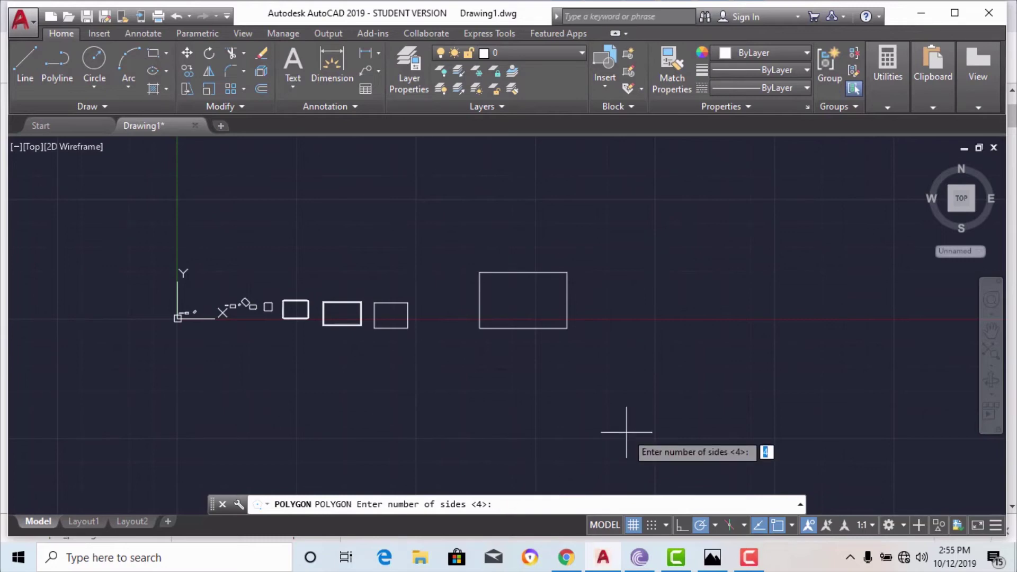
pyautogui.write('5')
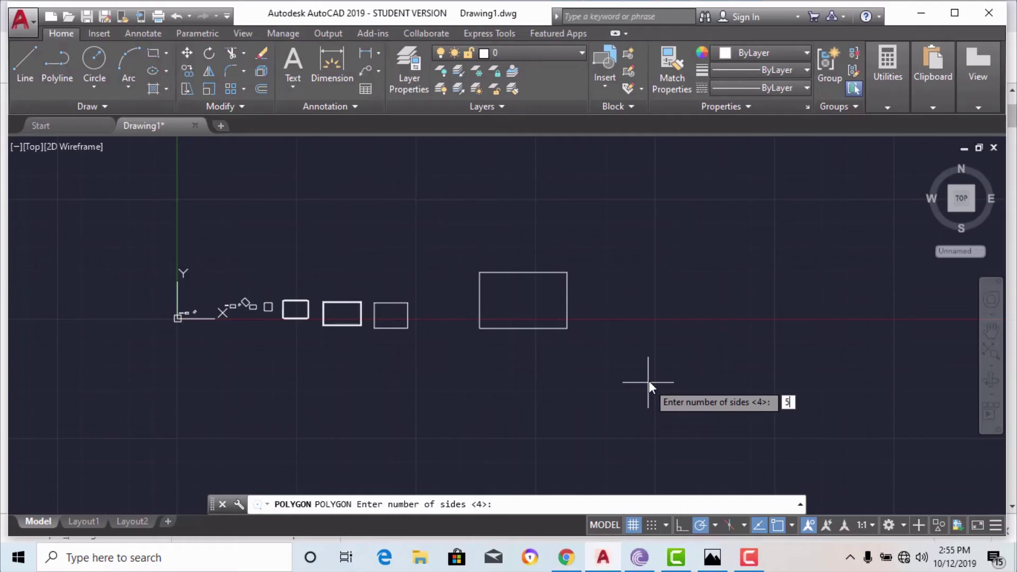
pyautogui.press('Return')
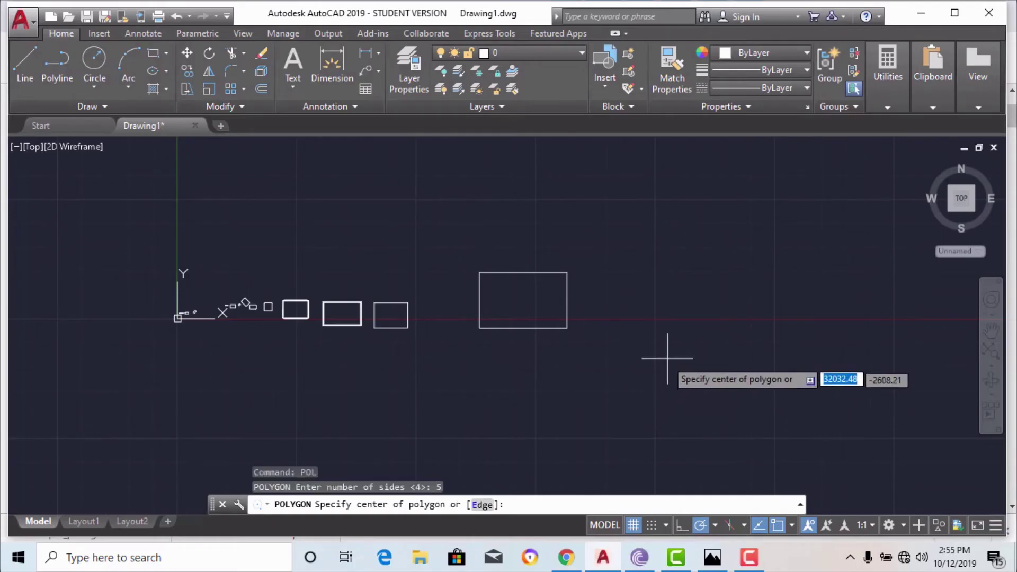
pyautogui.click(732, 267)
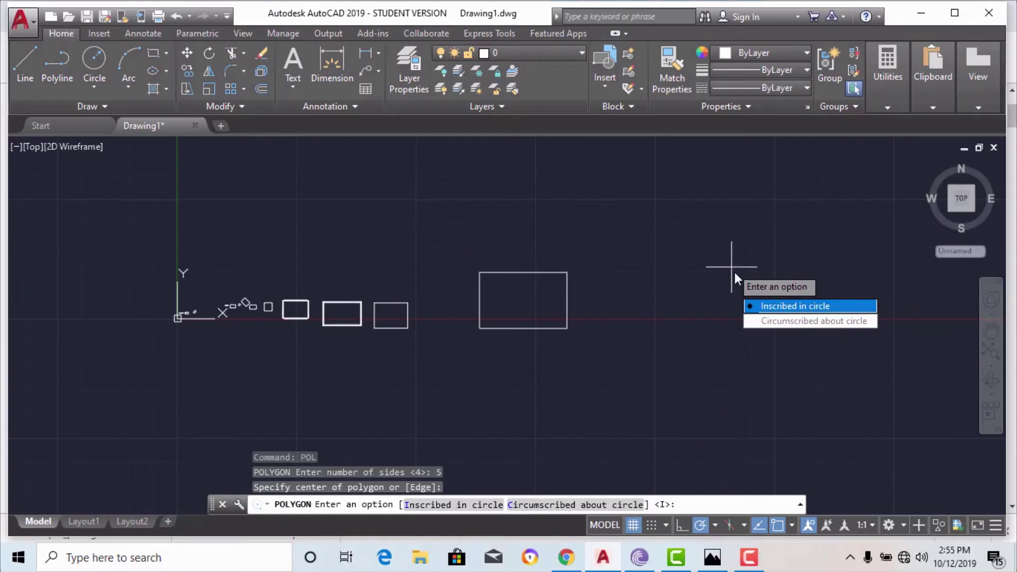
pyautogui.press('Return')
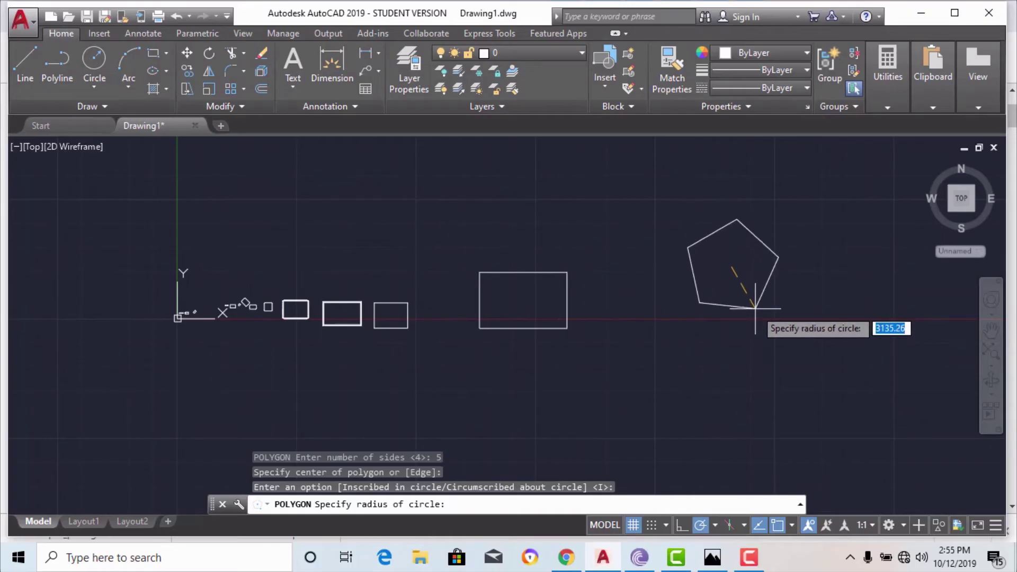
pyautogui.write('3000')
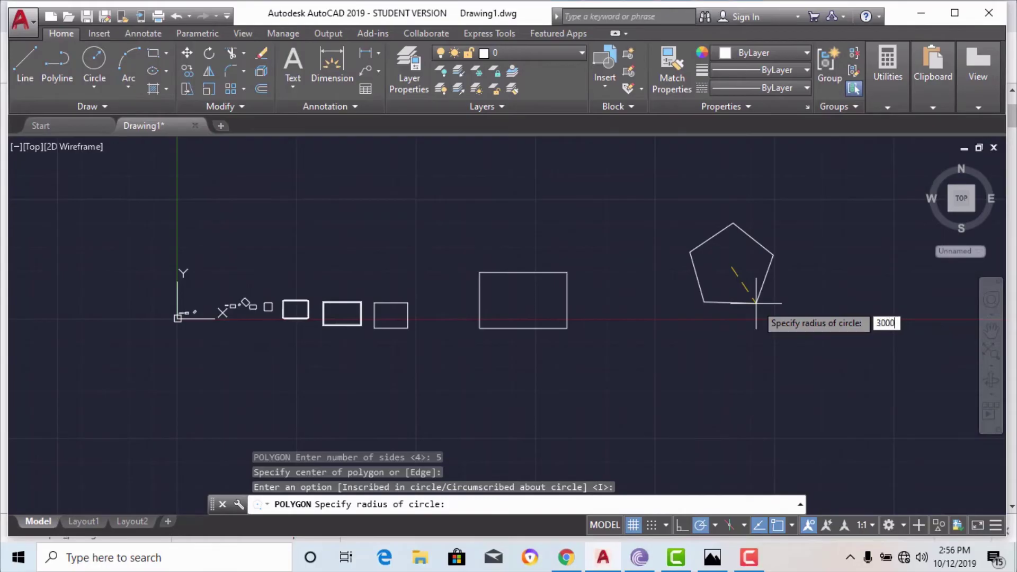
pyautogui.press('Return')
pyautogui.scroll(2, 804, 288)
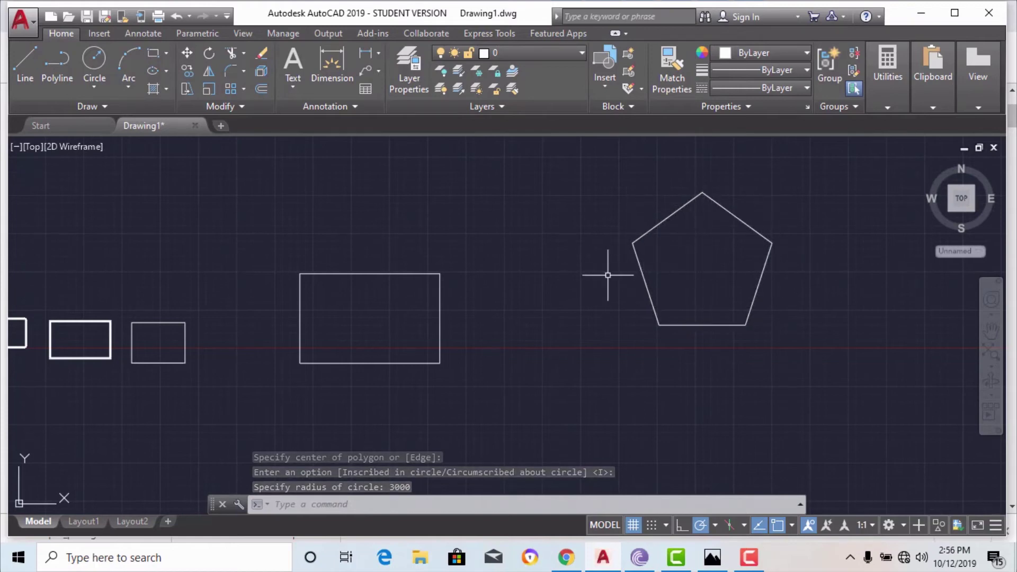
pyautogui.scroll(-2, 560, 273)
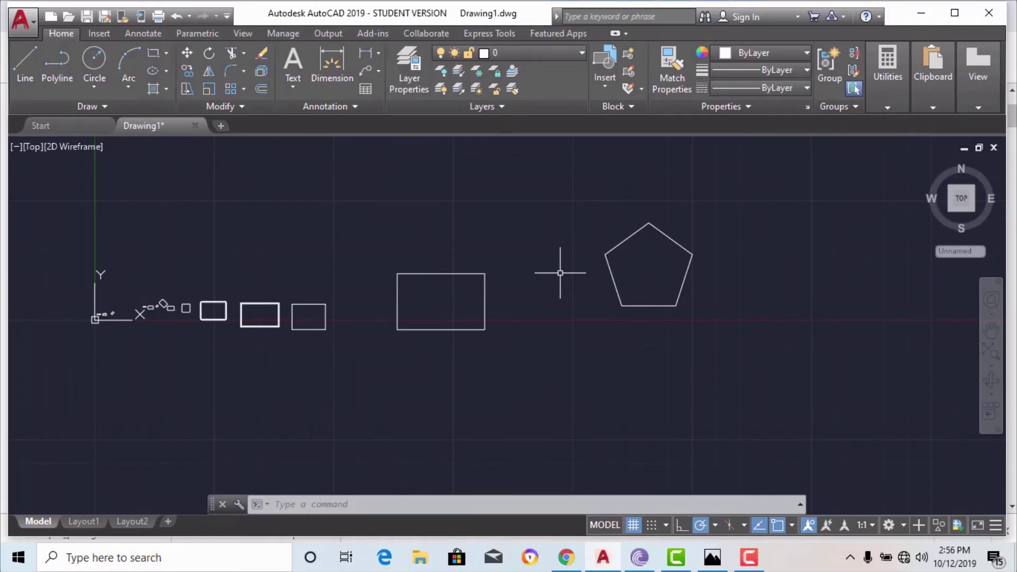
# Draw a 5-sided polygon circumscribed about a circle of radius 3000, to the right of the existing pentagon.
pyautogui.write('POL')
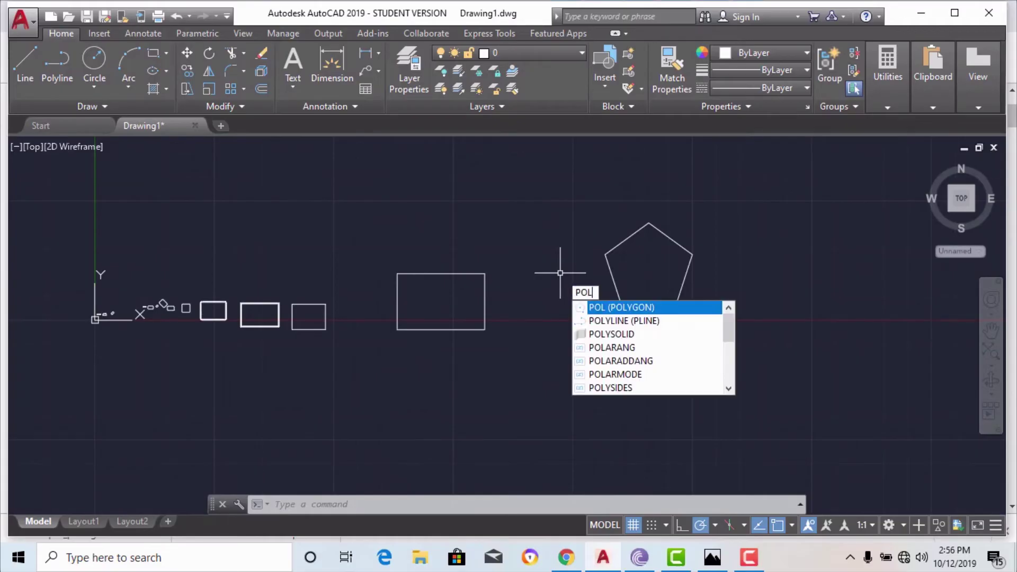
pyautogui.click(599, 308)
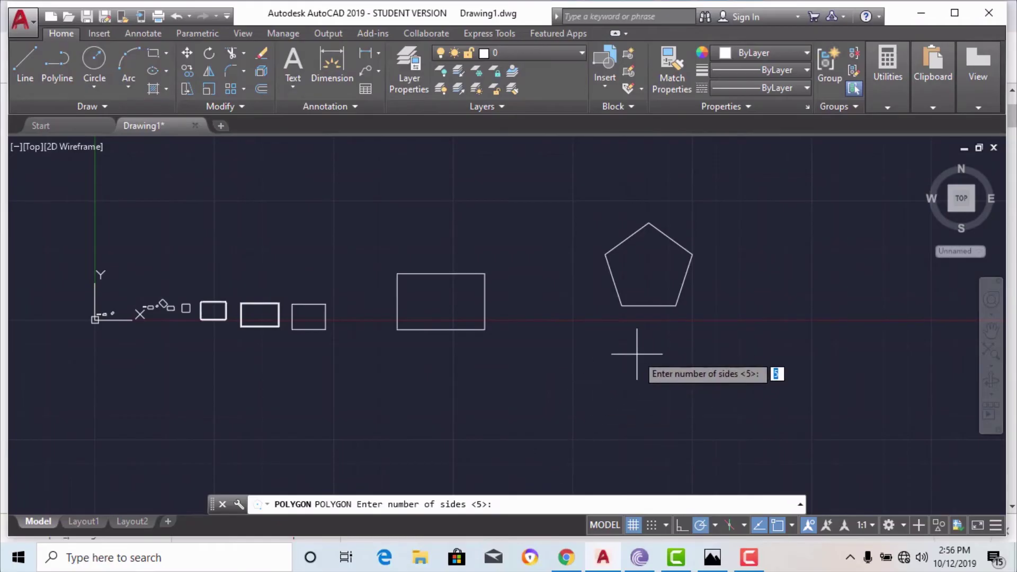
pyautogui.press('Return')
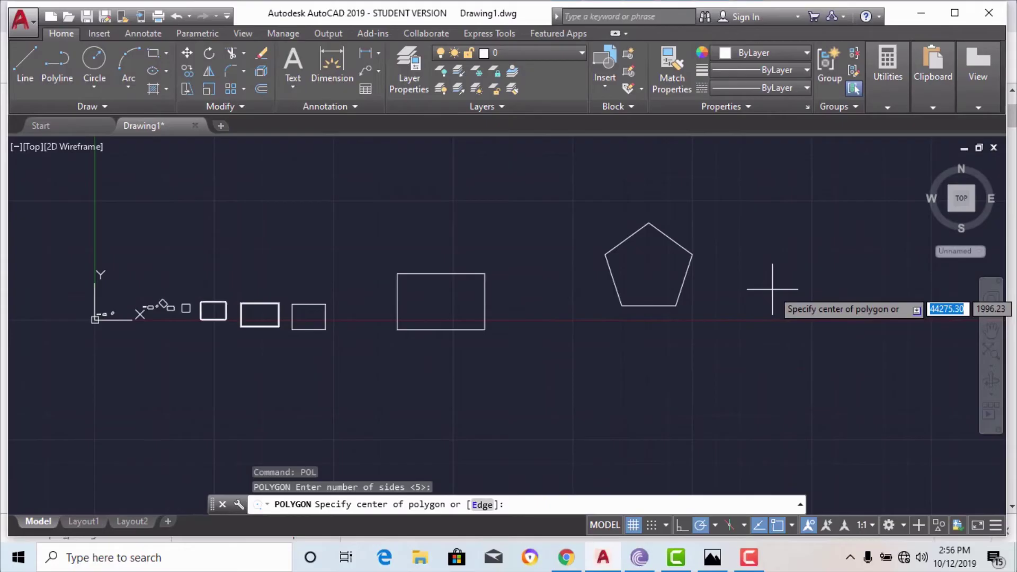
pyautogui.click(839, 289)
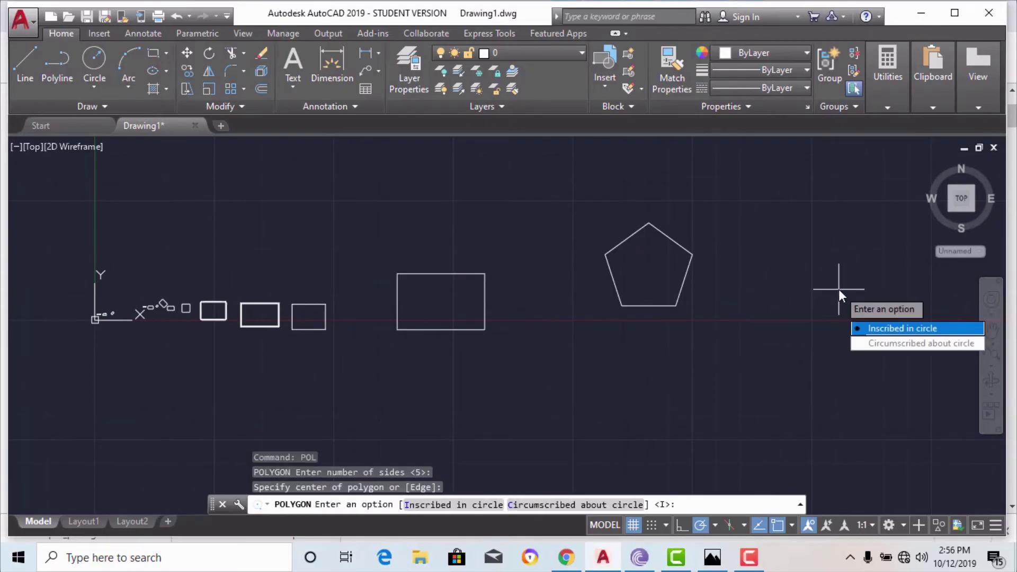
pyautogui.click(869, 343)
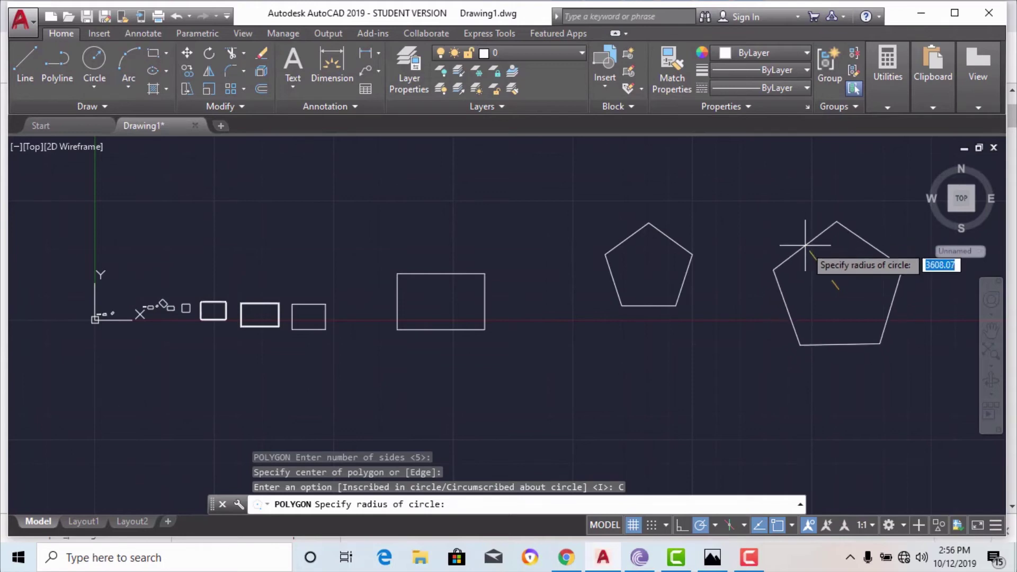
pyautogui.write('3000')
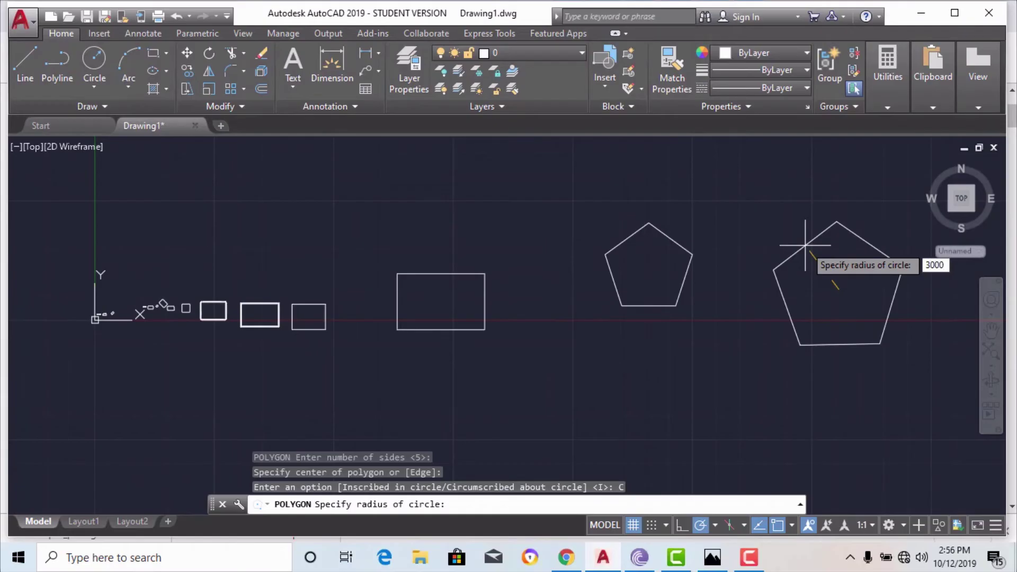
pyautogui.press('Return')
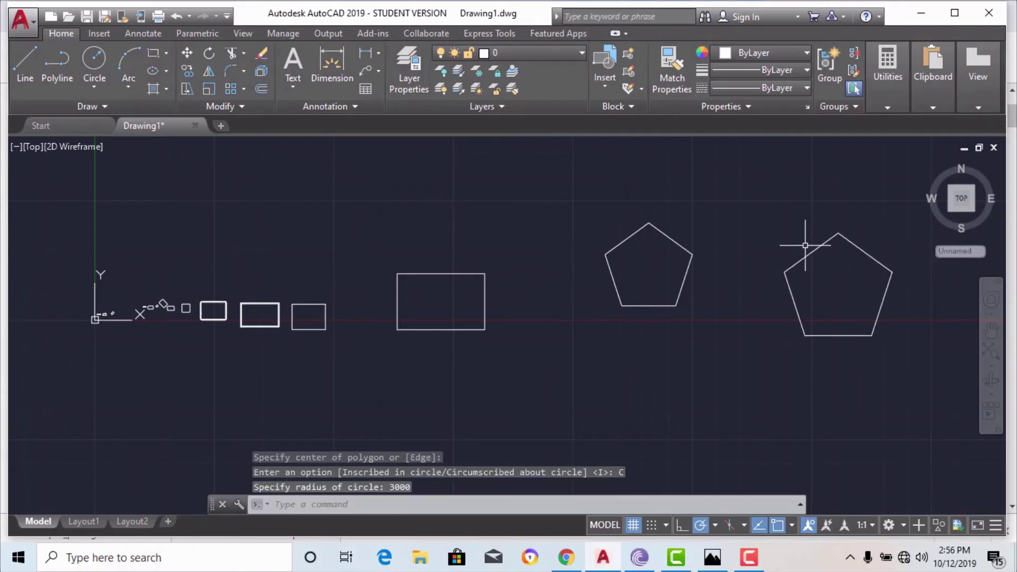
# Draw a circle with a radius of about 3885 in the empty area right of the larger pentagon.
pyautogui.scroll(-1, 585, 257)
pyautogui.scroll(1, 783, 289)
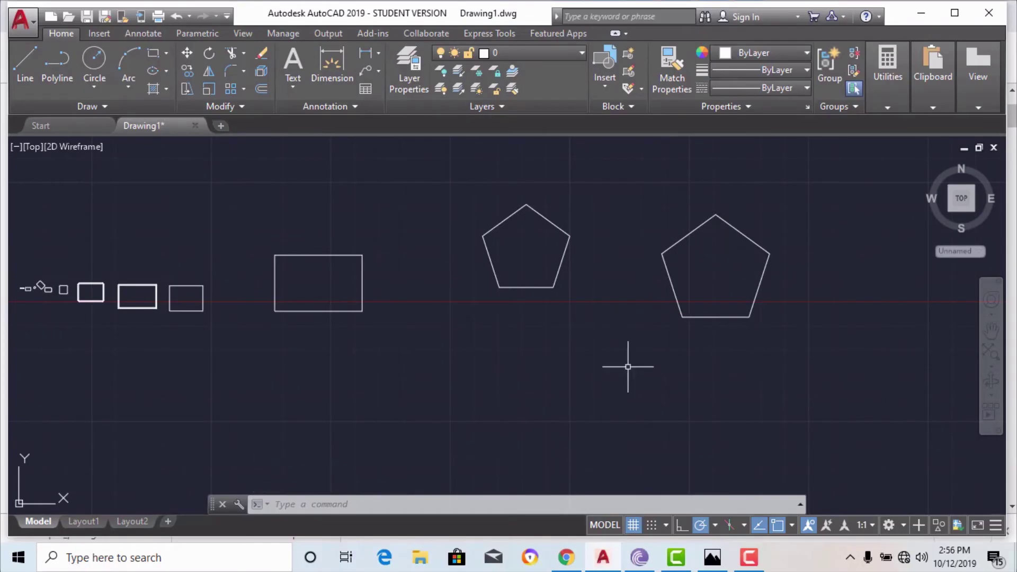
pyautogui.scroll(-2, 522, 305)
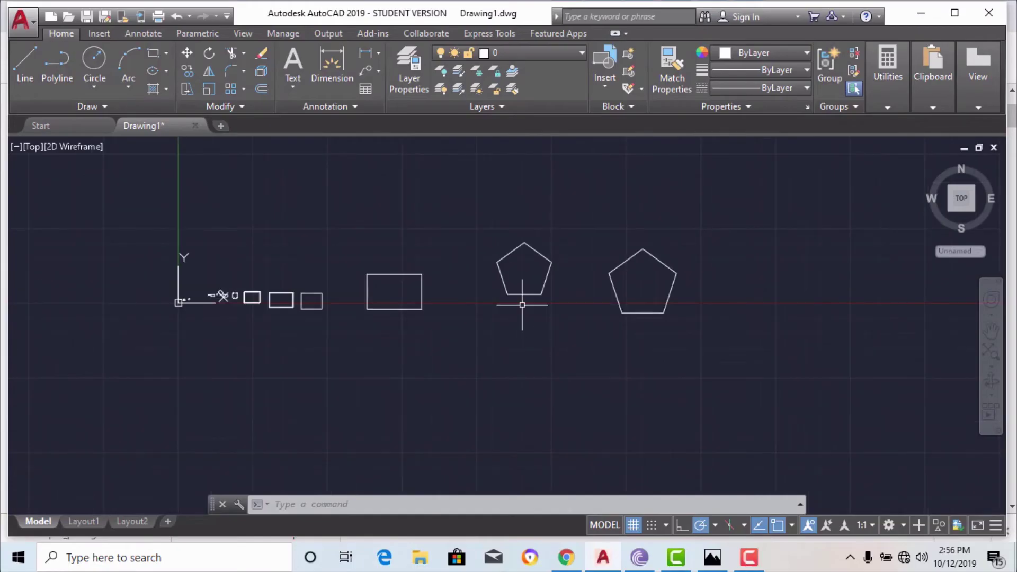
pyautogui.click(93, 62)
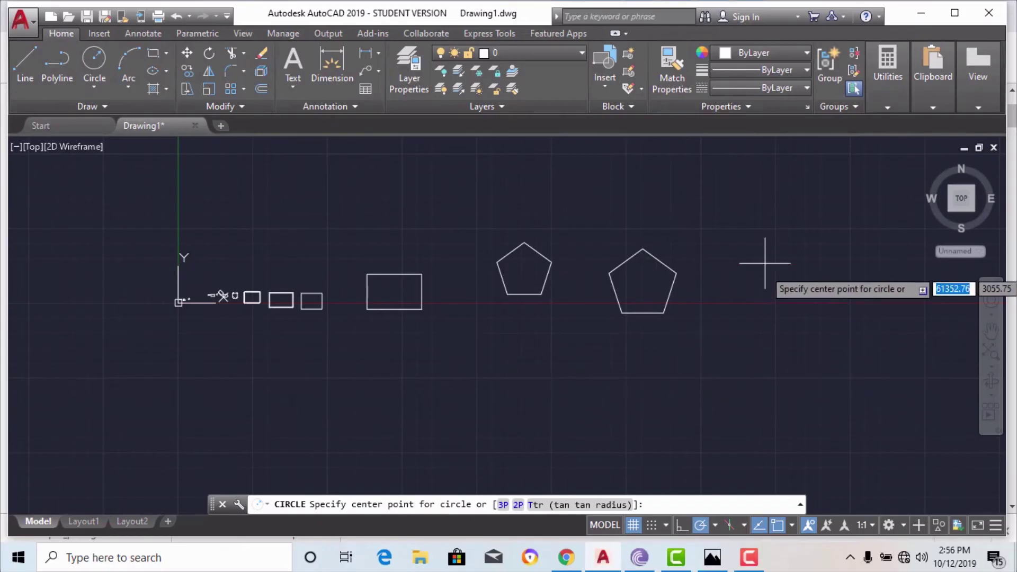
pyautogui.scroll(2, 829, 222)
pyautogui.click(702, 284)
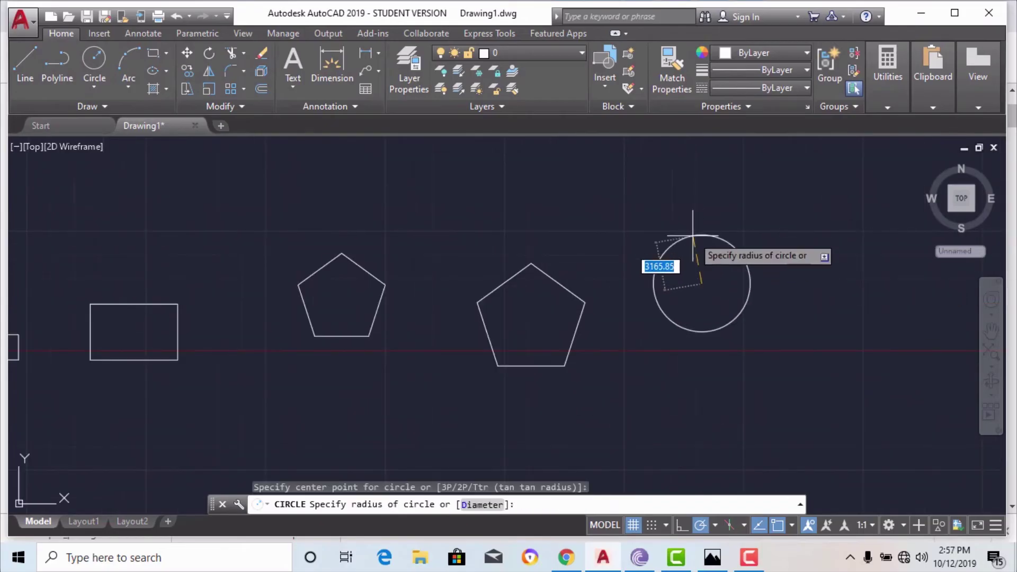
pyautogui.click(693, 232)
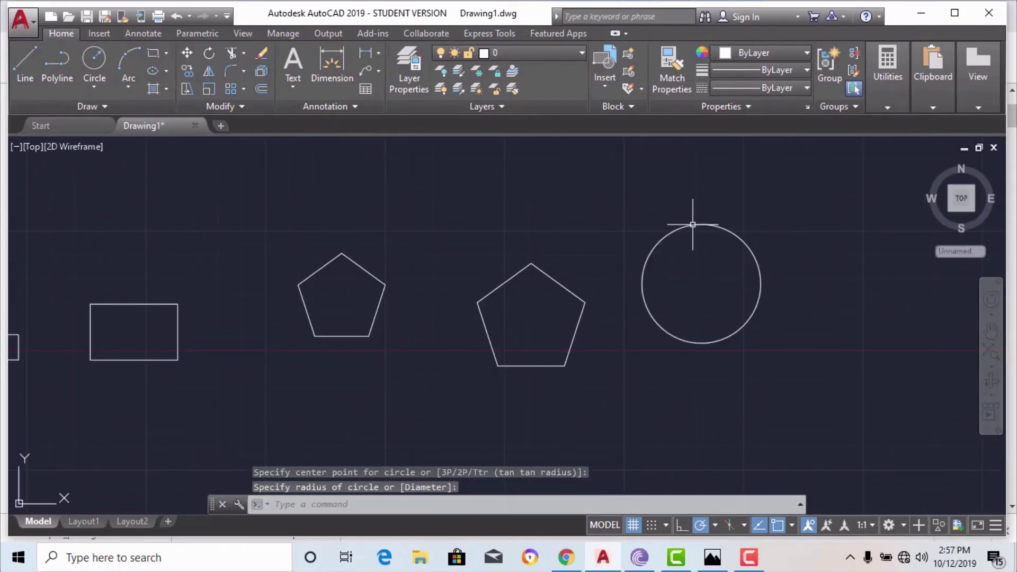
pyautogui.click(781, 321)
pyautogui.click(728, 288)
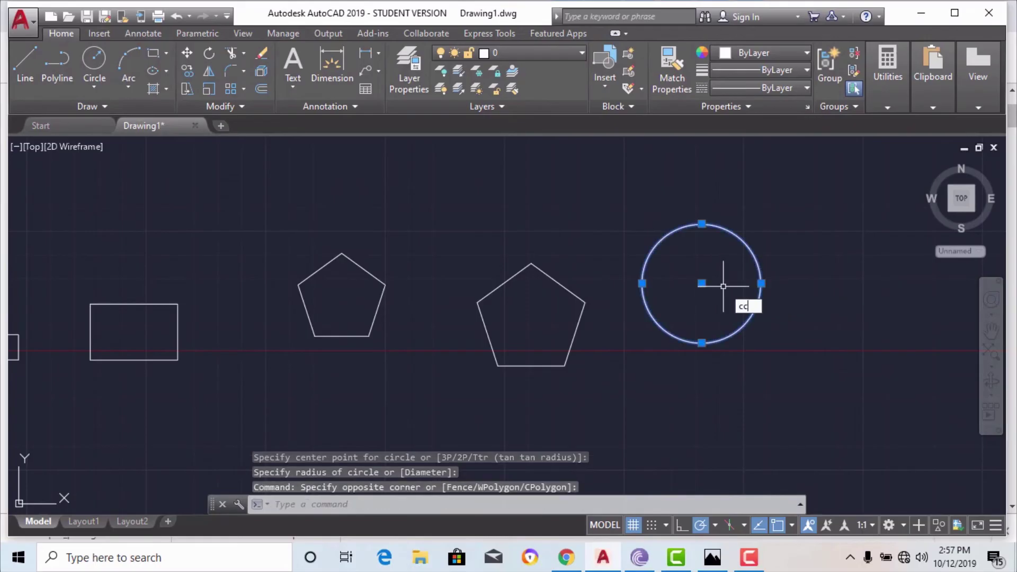
pyautogui.write('cc')
pyautogui.press('Return')
pyautogui.press('Escape')
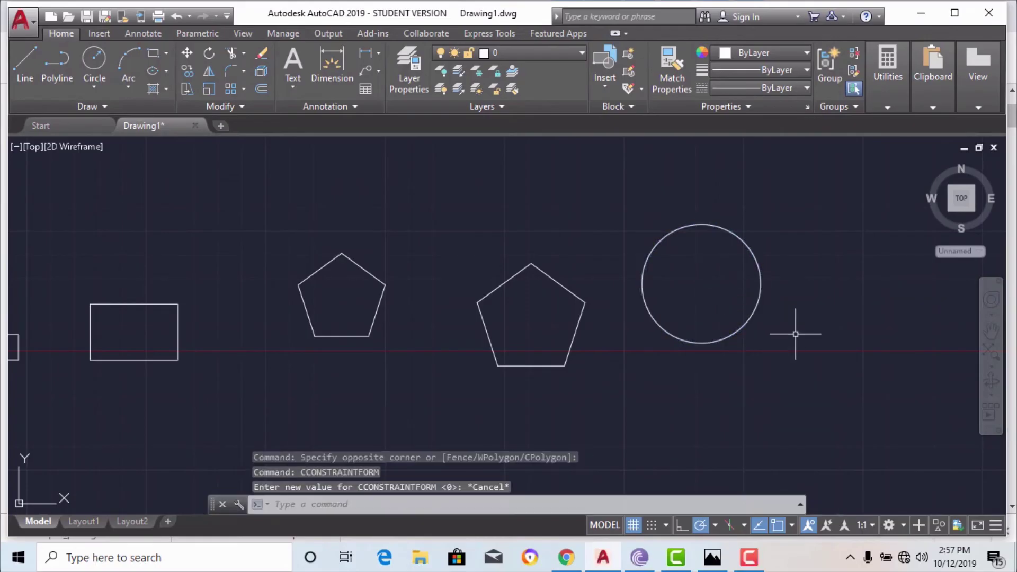
# Copy the circle horizontally to the right, leaving a small gap between the original and the copy.
pyautogui.click(799, 336)
pyautogui.click(722, 290)
pyautogui.write('co')
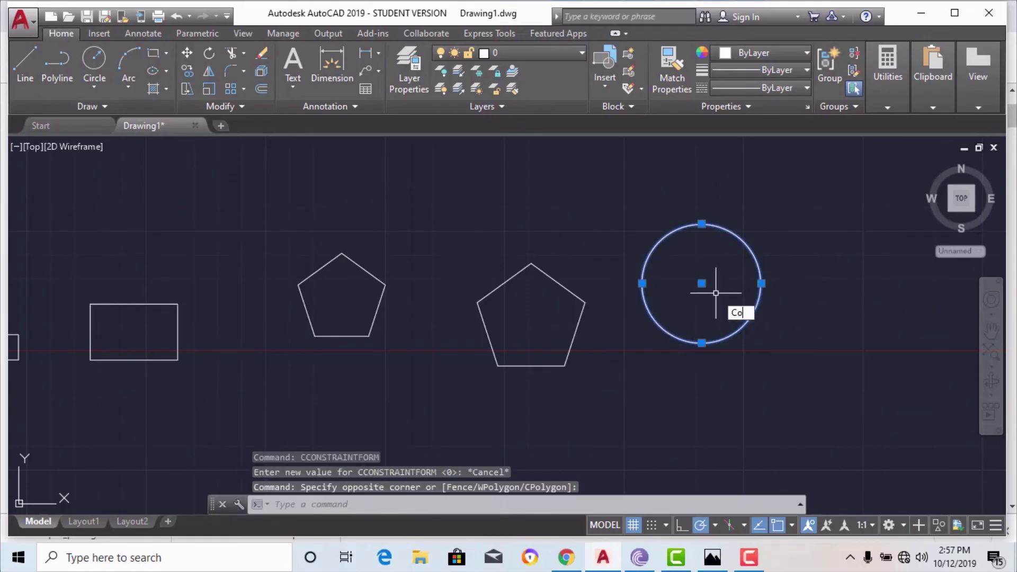
pyautogui.press('Return')
pyautogui.click(696, 299)
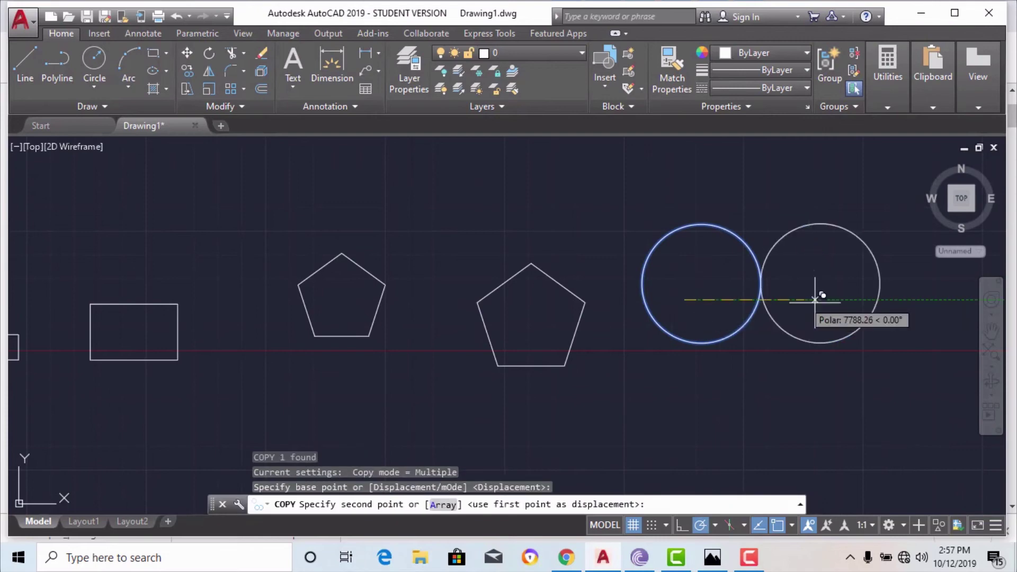
pyautogui.click(861, 299)
pyautogui.press('Escape')
# Draw a 6-sided polygon inscribed in the first circle, centred on it with a vertex at the circle's top quadrant.
pyautogui.scroll(-2, 468, 227)
pyautogui.scroll(2, 666, 285)
pyautogui.write('POL')
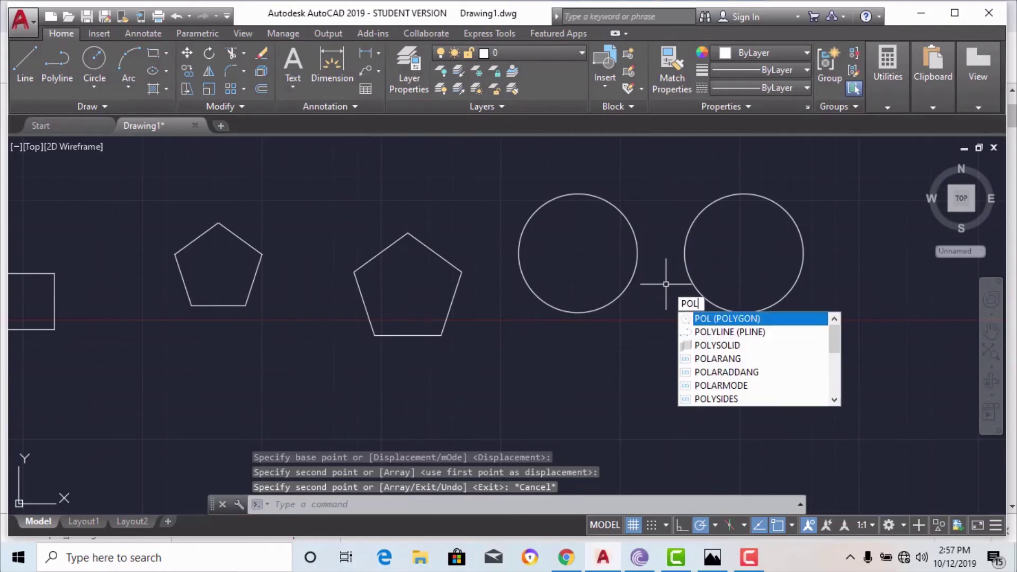
pyautogui.press('Return')
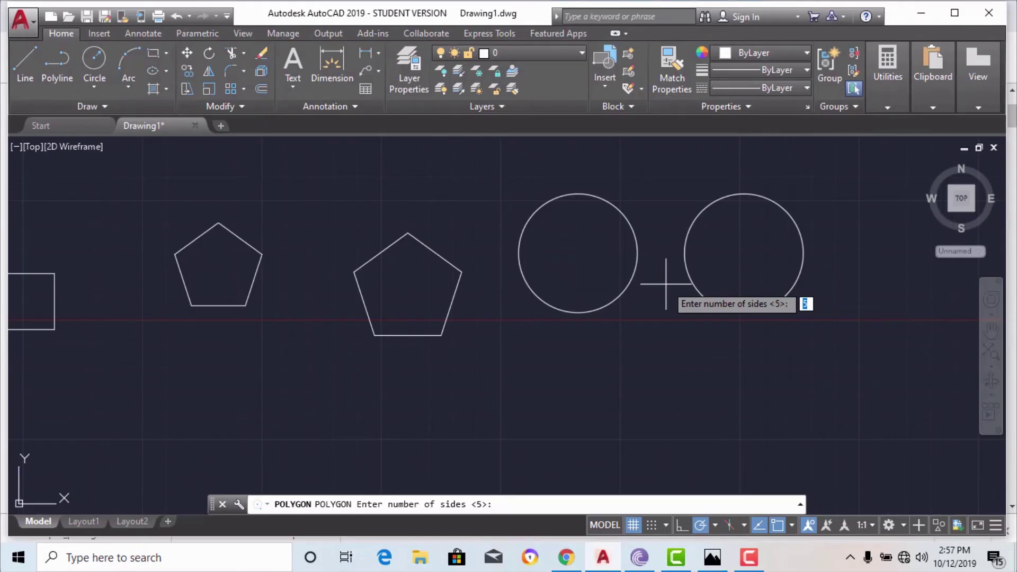
pyautogui.write('6')
pyautogui.press('Return')
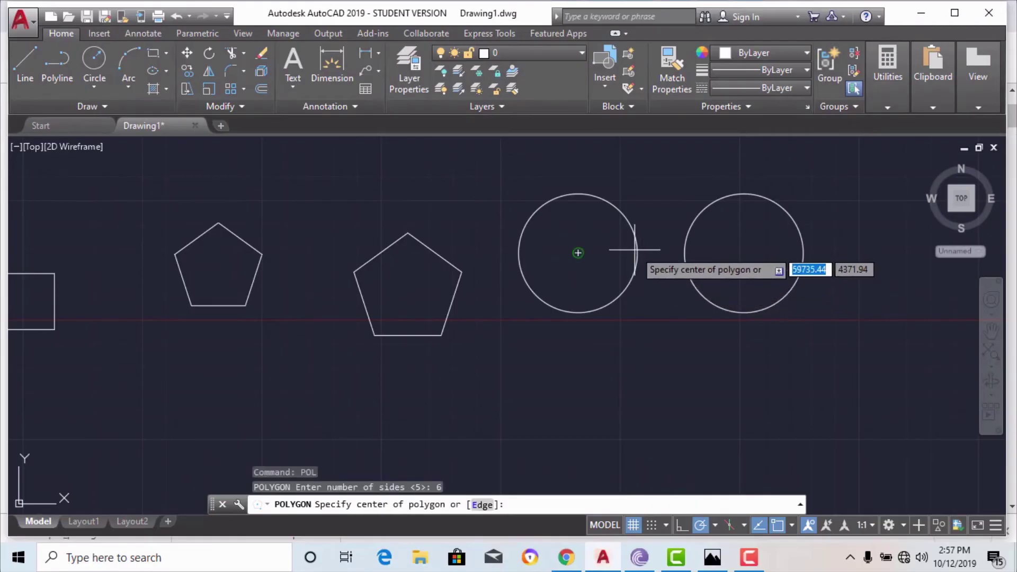
pyautogui.click(577, 253)
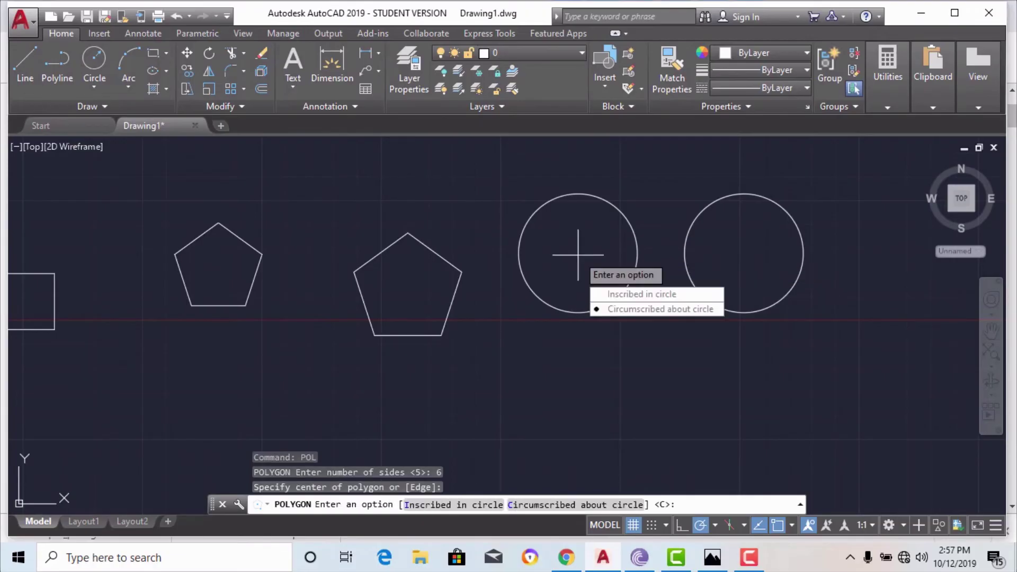
pyautogui.click(607, 294)
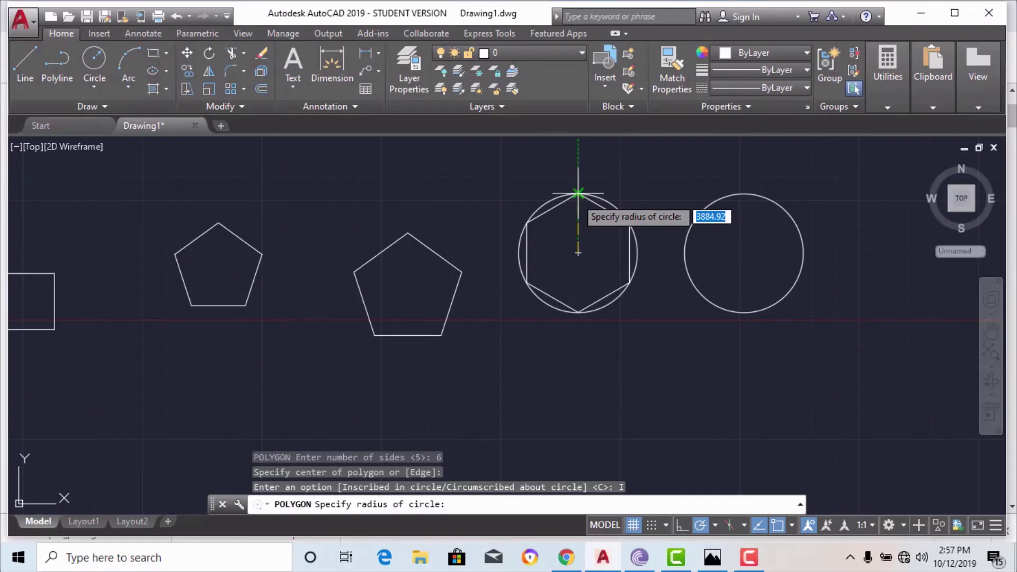
pyautogui.click(578, 194)
# Draw a 6-sided polygon circumscribed about the copied circle, centred on it with its radius reaching the circle's top quadrant.
pyautogui.scroll(3, 597, 182)
pyautogui.scroll(-1, 629, 220)
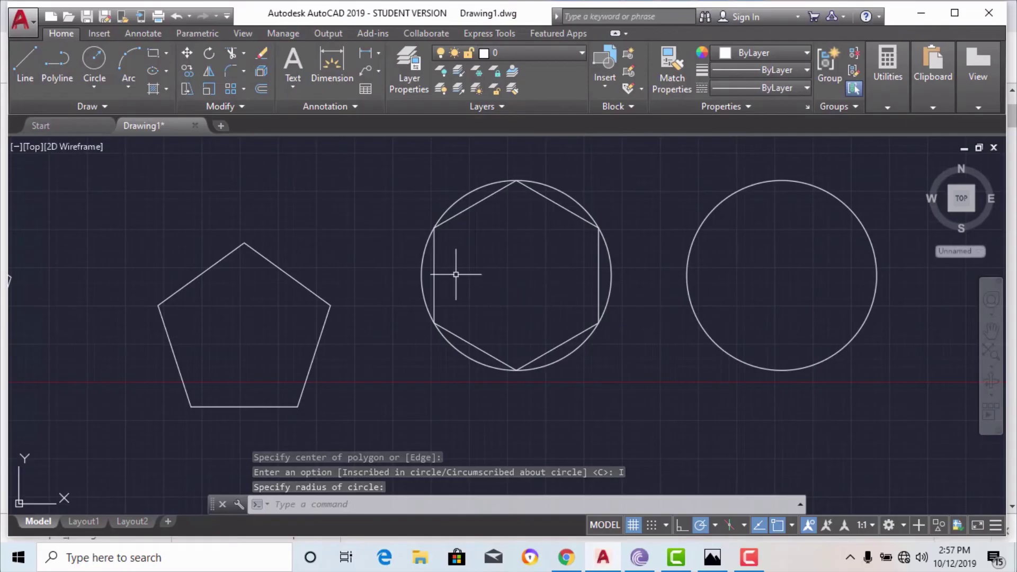
pyautogui.scroll(-2, 456, 275)
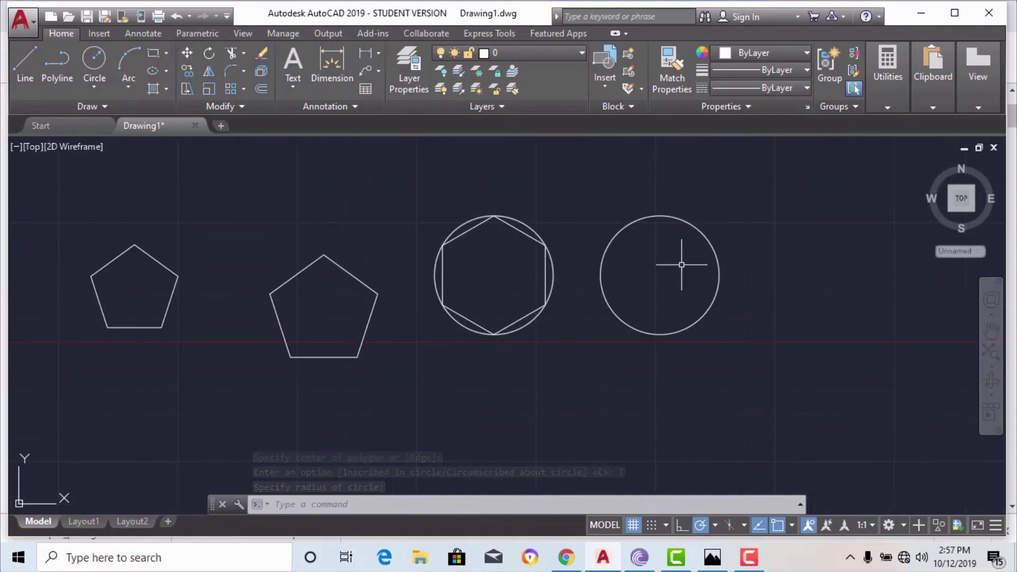
pyautogui.write('POL')
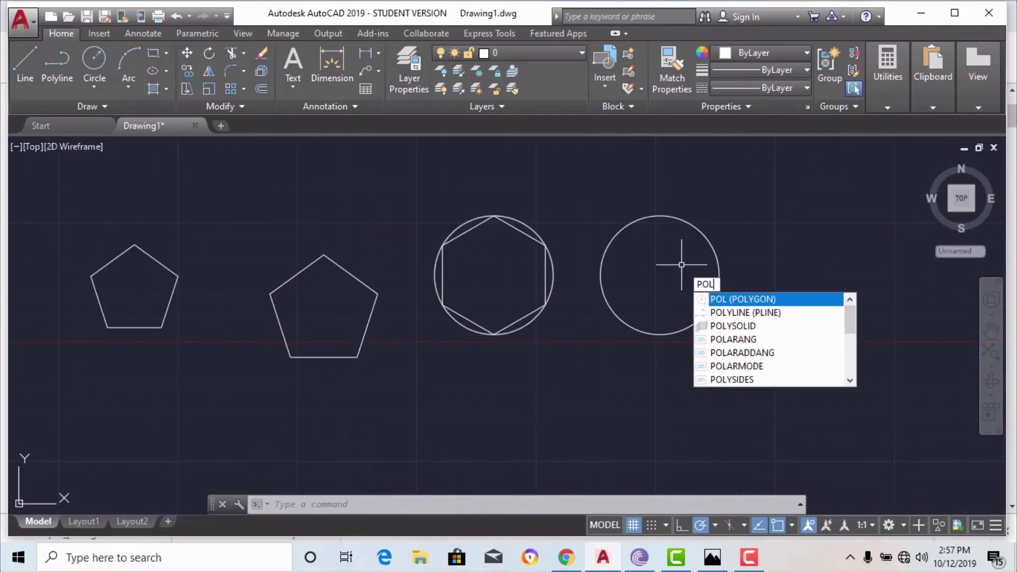
pyautogui.press('Return')
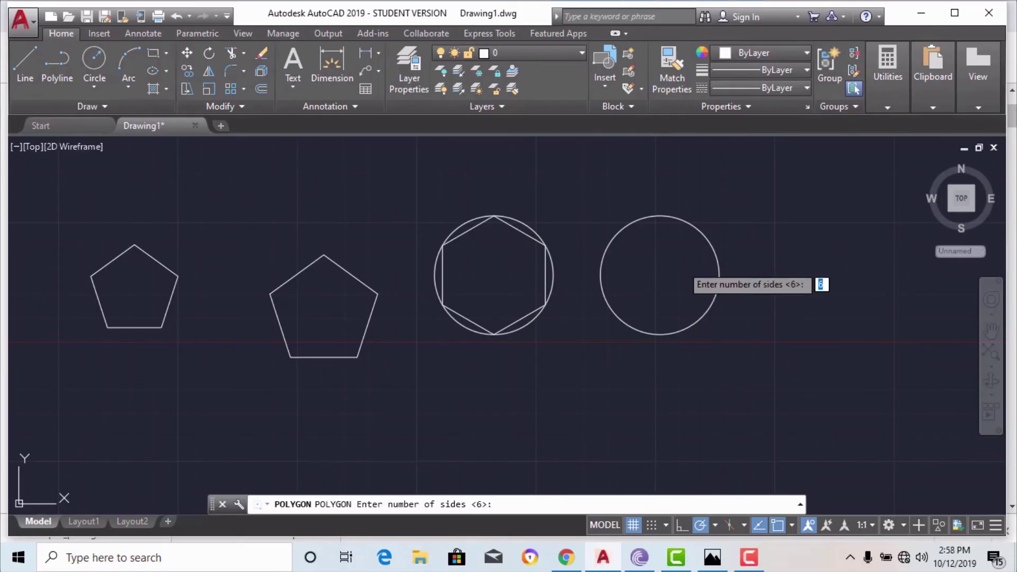
pyautogui.press('Return')
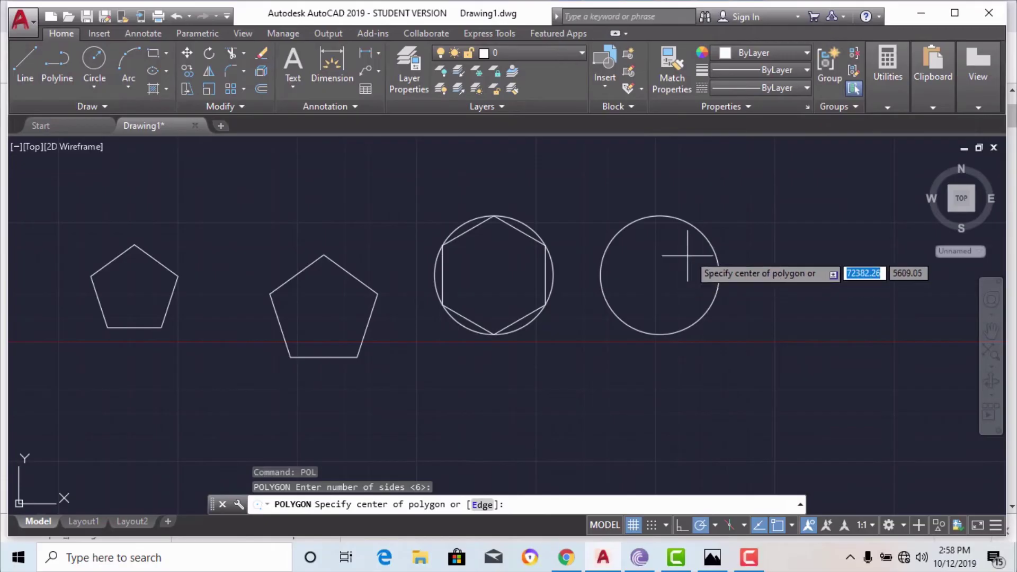
pyautogui.click(660, 274)
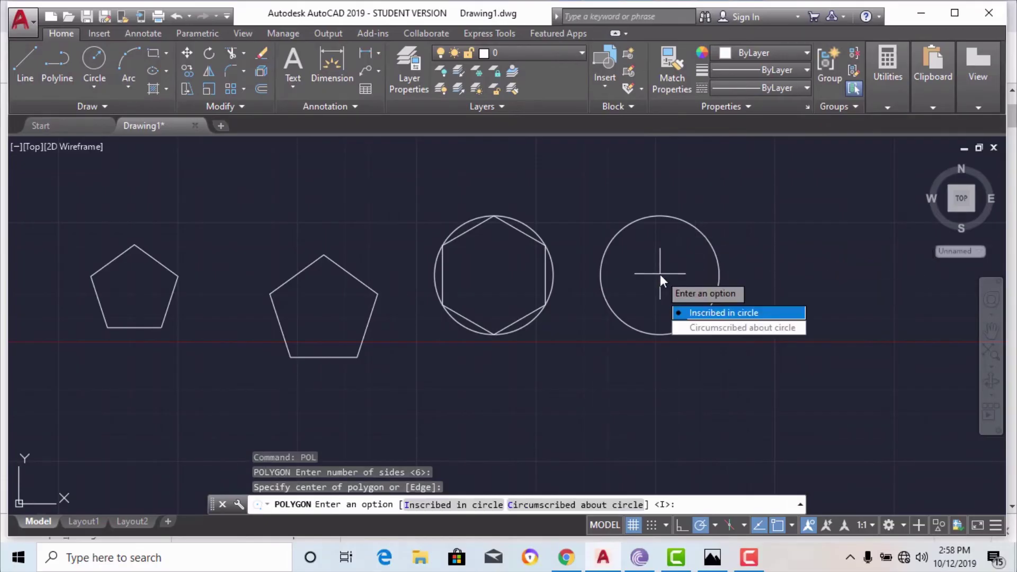
pyautogui.click(688, 326)
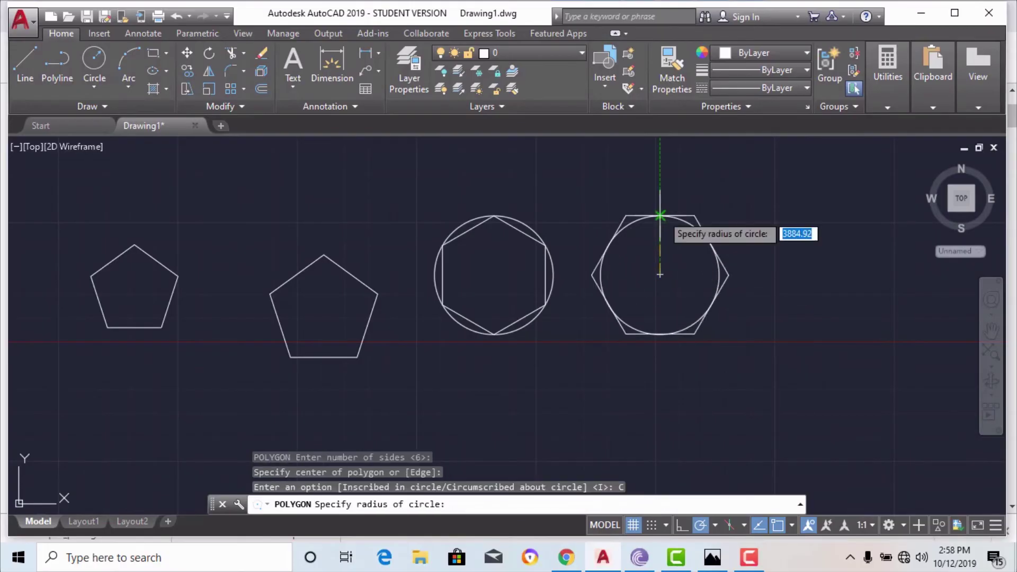
pyautogui.click(660, 216)
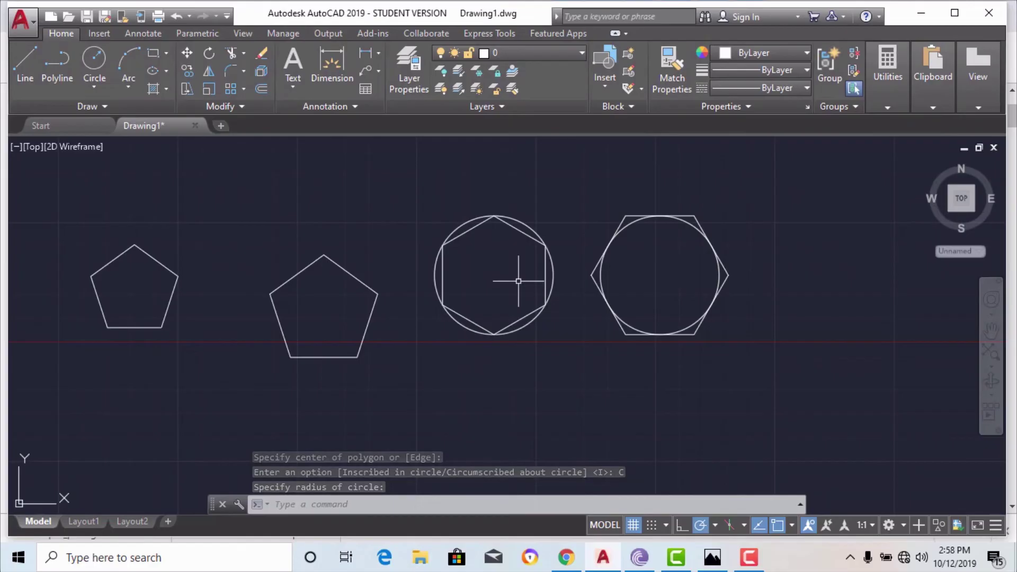
# Draw a 12-sided polygon inscribed in a circle of radius about 5060, below and to the right of the two hexagons.
pyautogui.scroll(-2, 440, 249)
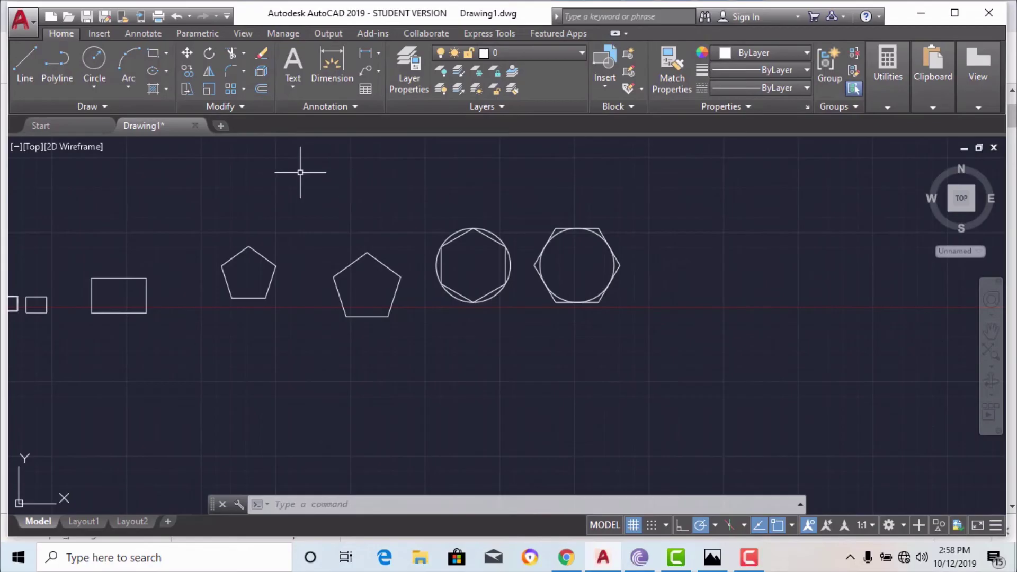
pyautogui.write('POL')
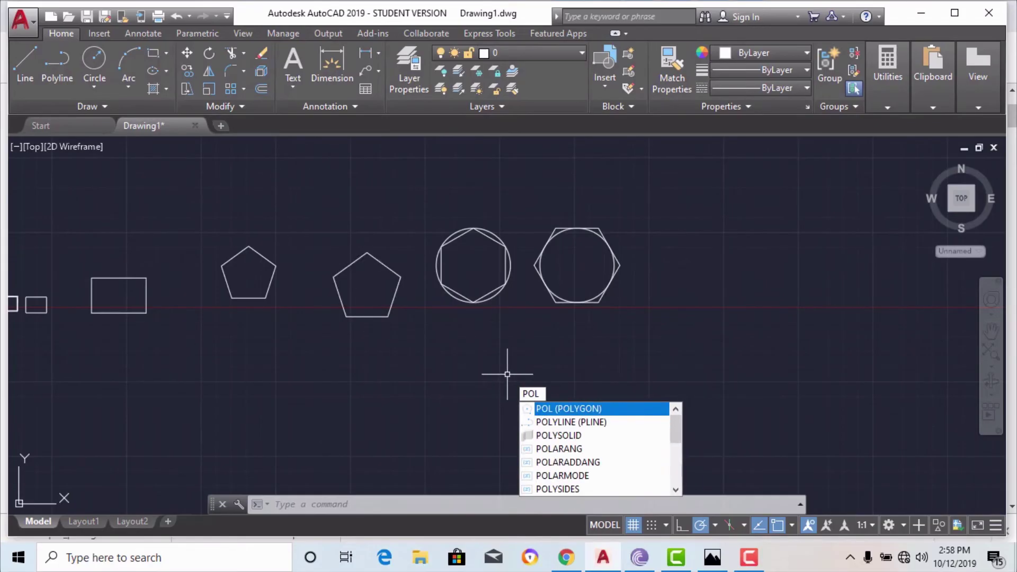
pyautogui.press('Return')
pyautogui.write('12')
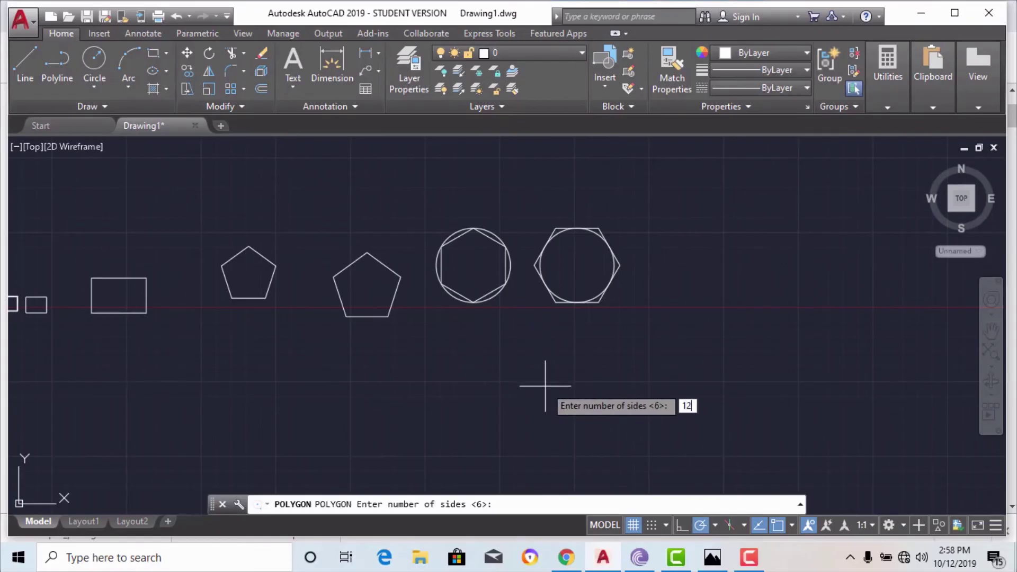
pyautogui.press('Return')
pyautogui.click(671, 422)
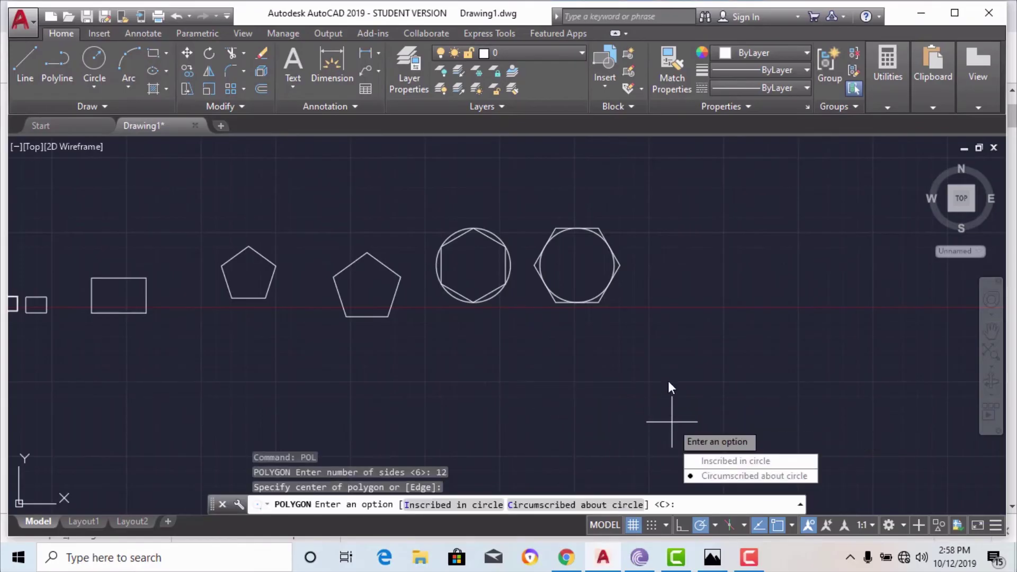
pyautogui.press('Down')
pyautogui.press('Return')
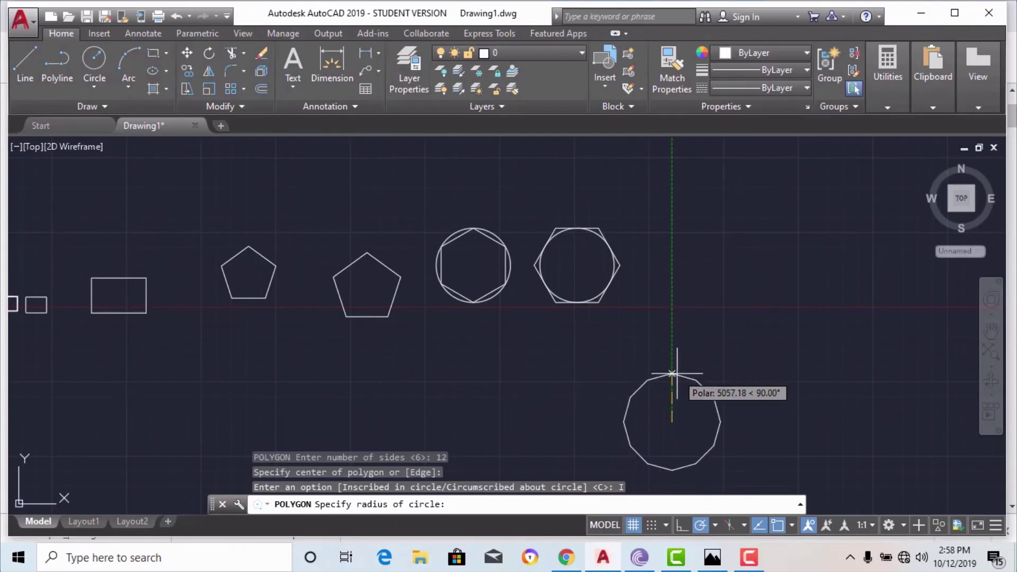
pyautogui.click(672, 373)
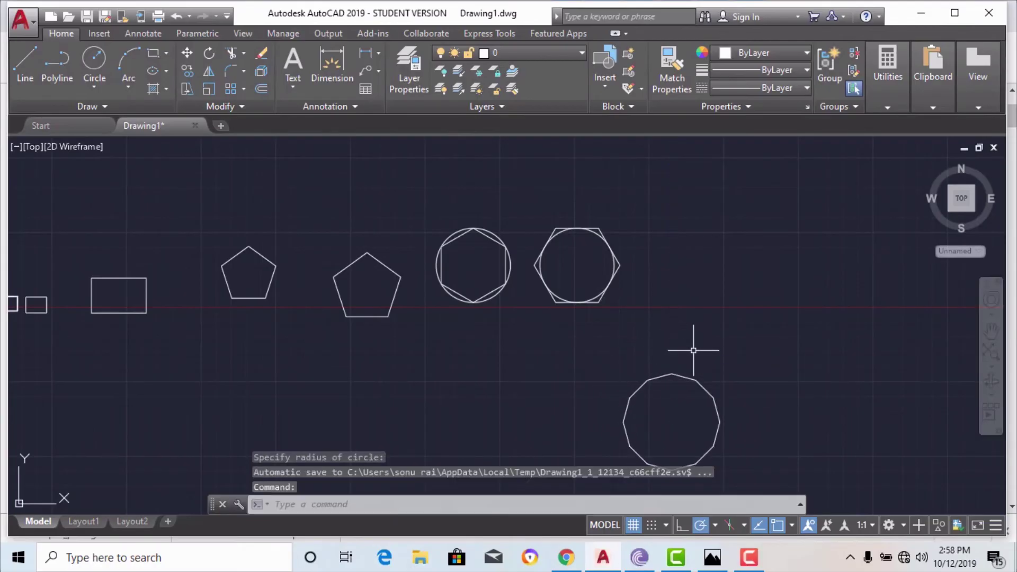
pyautogui.moveTo(756, 565)
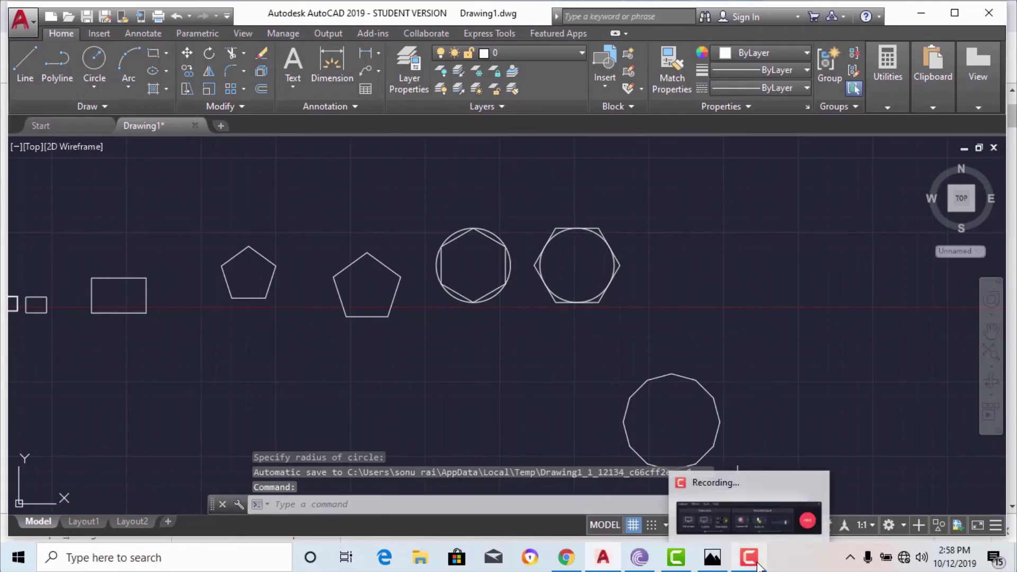
pyautogui.click(757, 564)
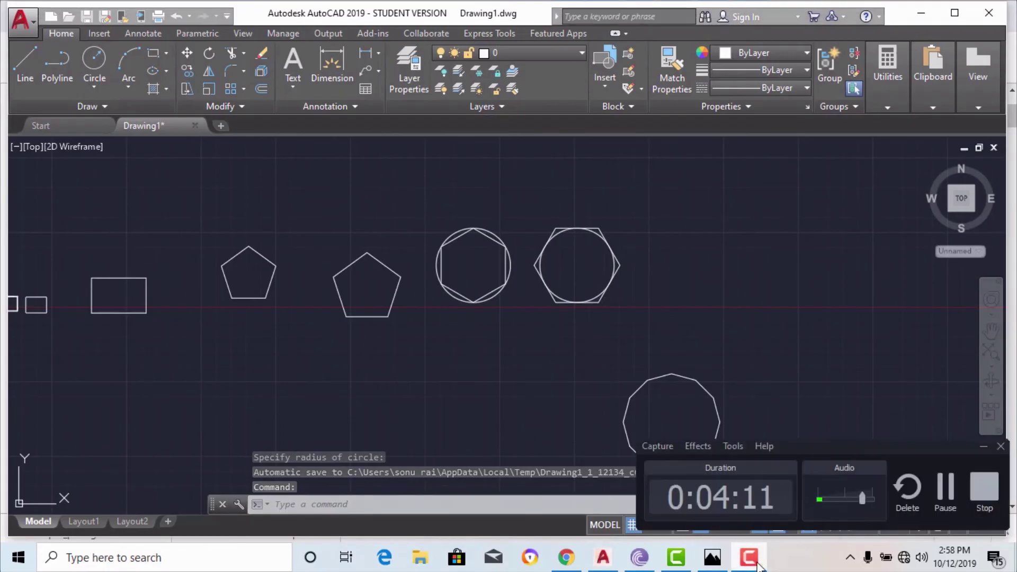
pyautogui.click(984, 490)
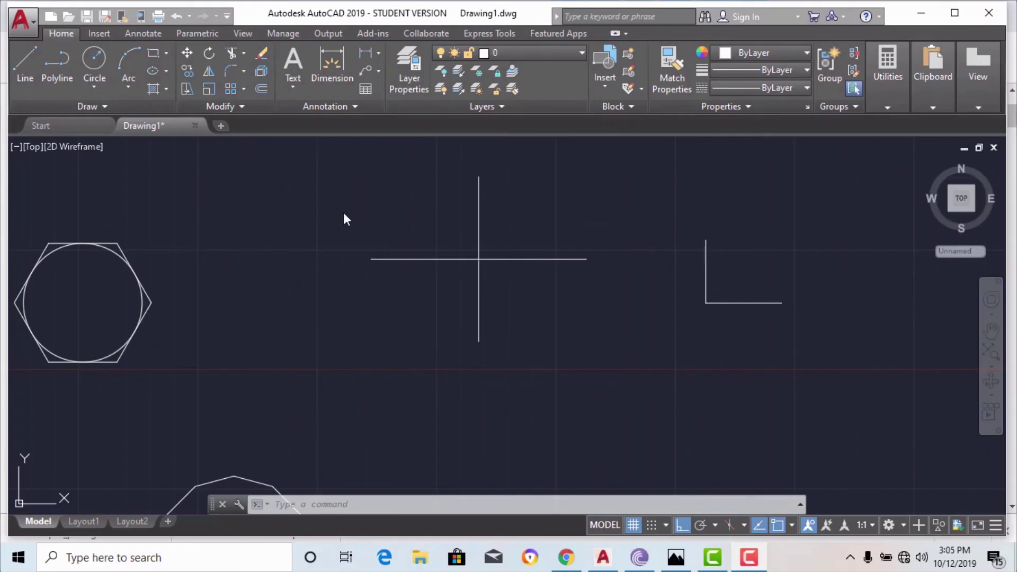
pyautogui.write('EL')
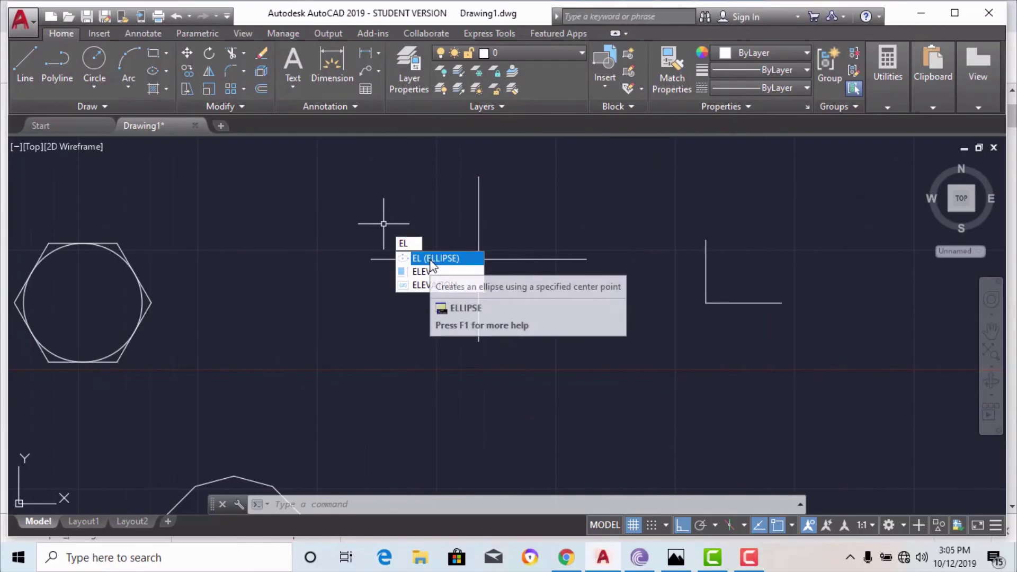
pyautogui.click(166, 72)
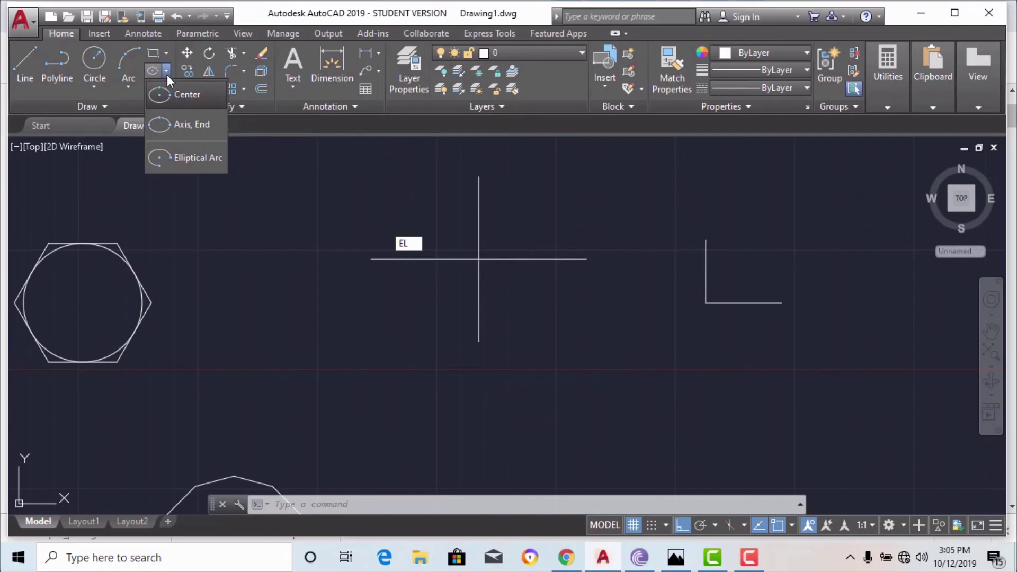
pyautogui.click(176, 93)
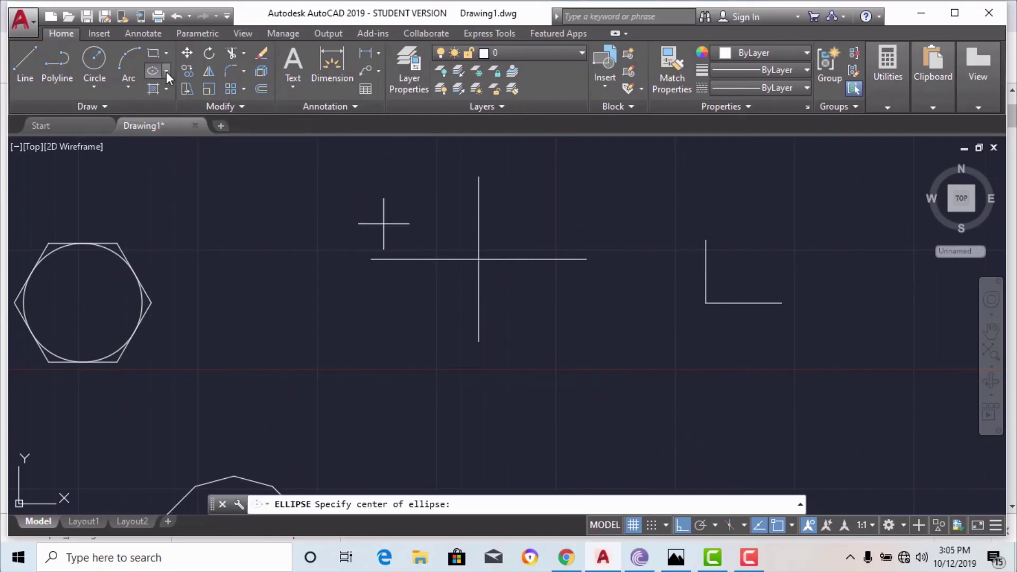
pyautogui.click(166, 72)
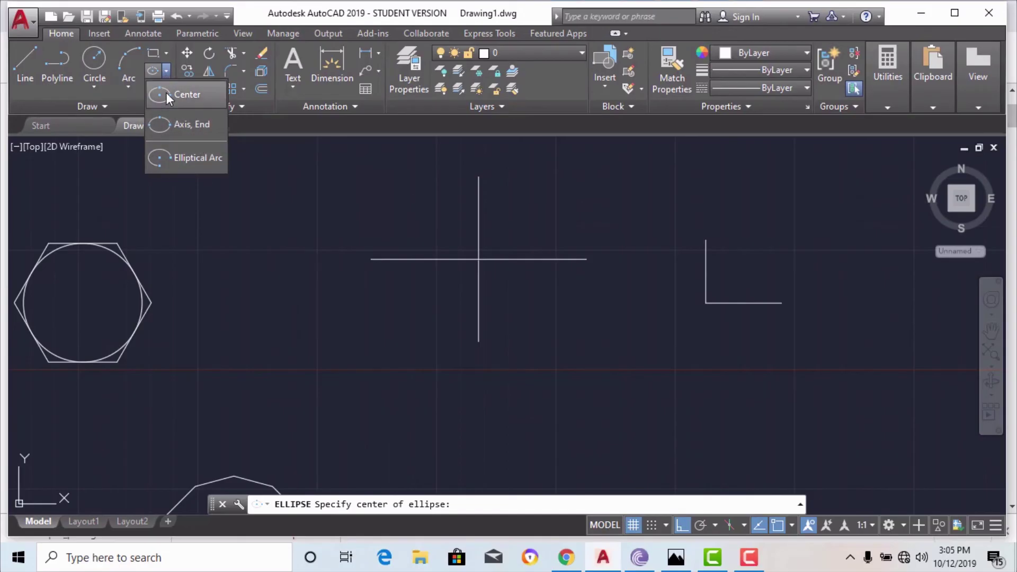
pyautogui.click(167, 74)
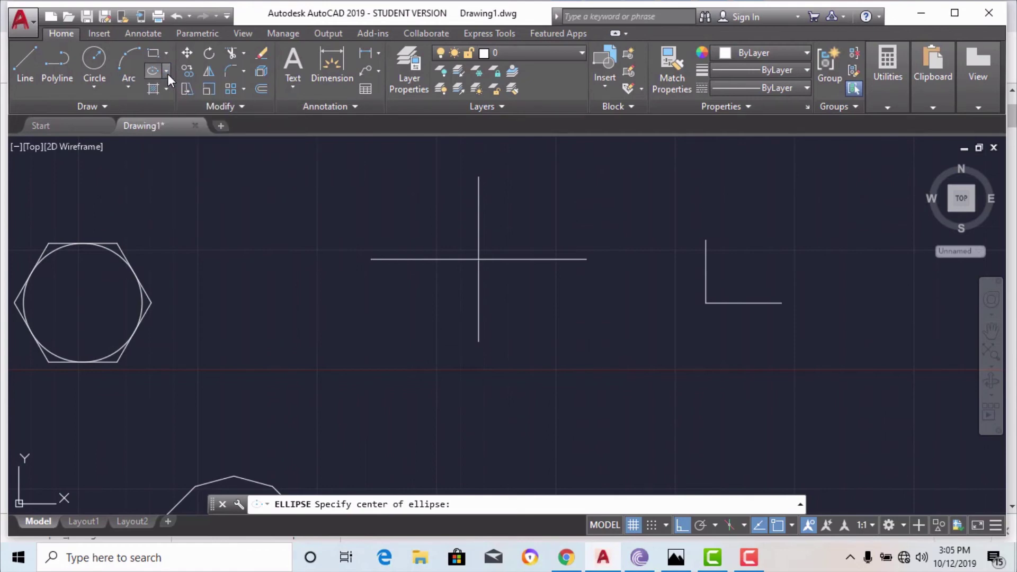
# Draw a centre-defined ellipse on the L-shaped lines, centred at their corner with its axes reaching the free ends of both lines.
pyautogui.click(165, 71)
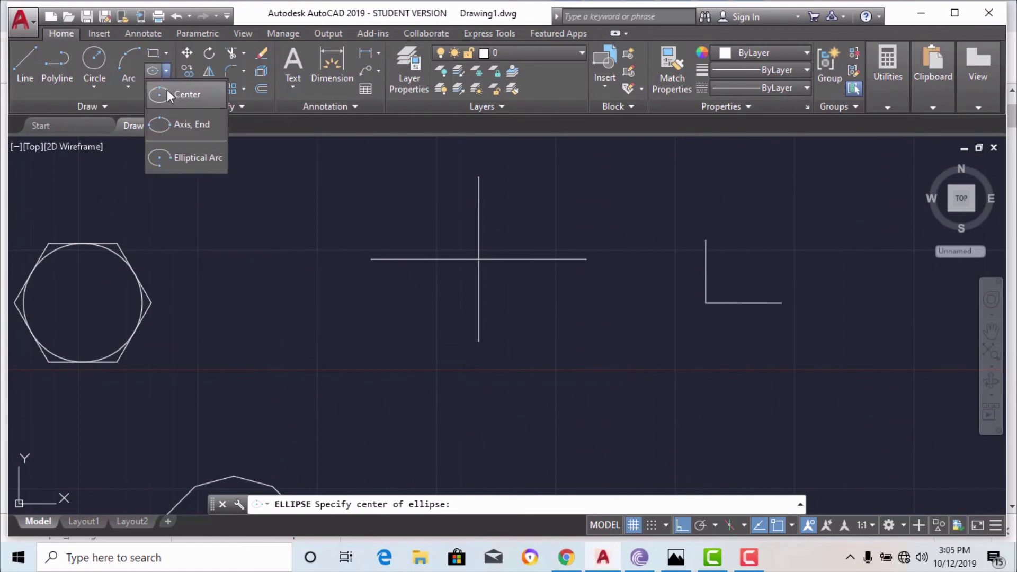
pyautogui.click(169, 90)
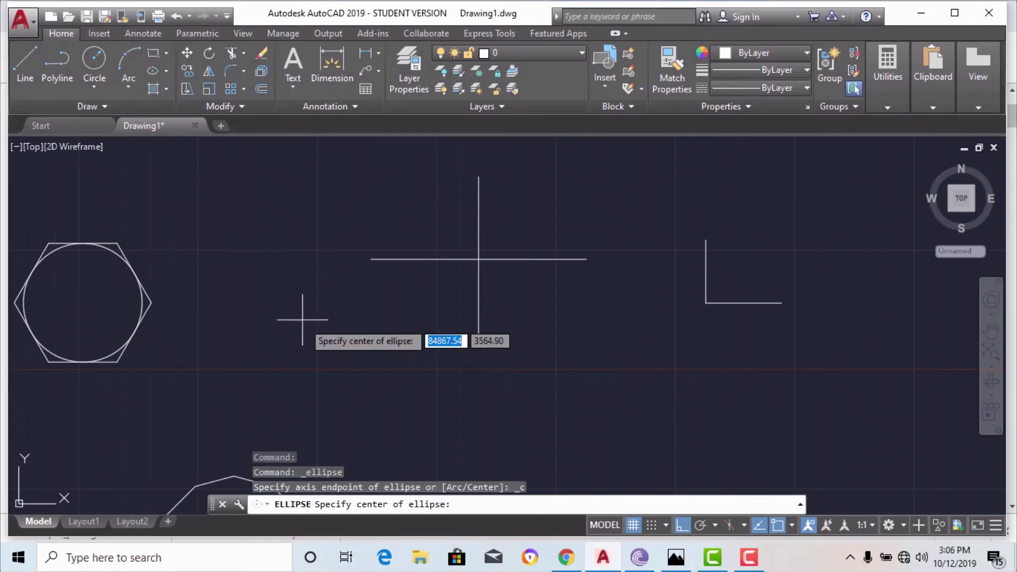
pyautogui.scroll(4, 882, 331)
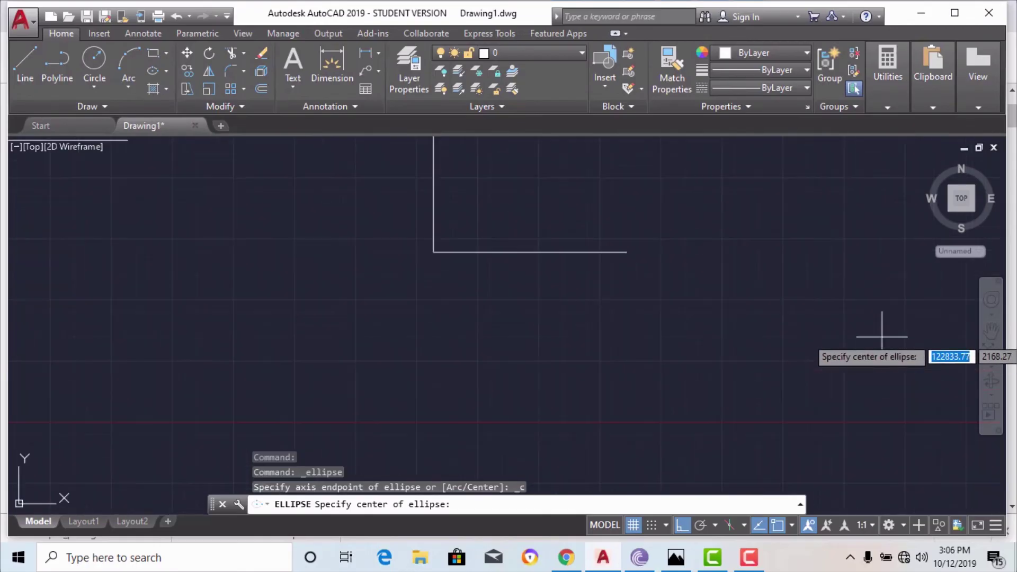
pyautogui.scroll(-4, 467, 350)
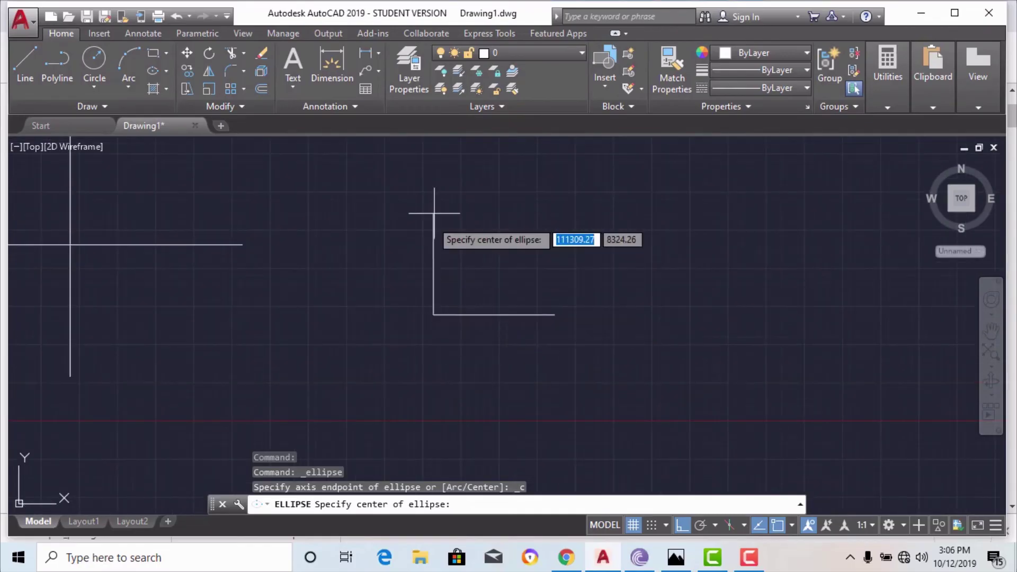
pyautogui.scroll(4, 431, 316)
pyautogui.click(428, 315)
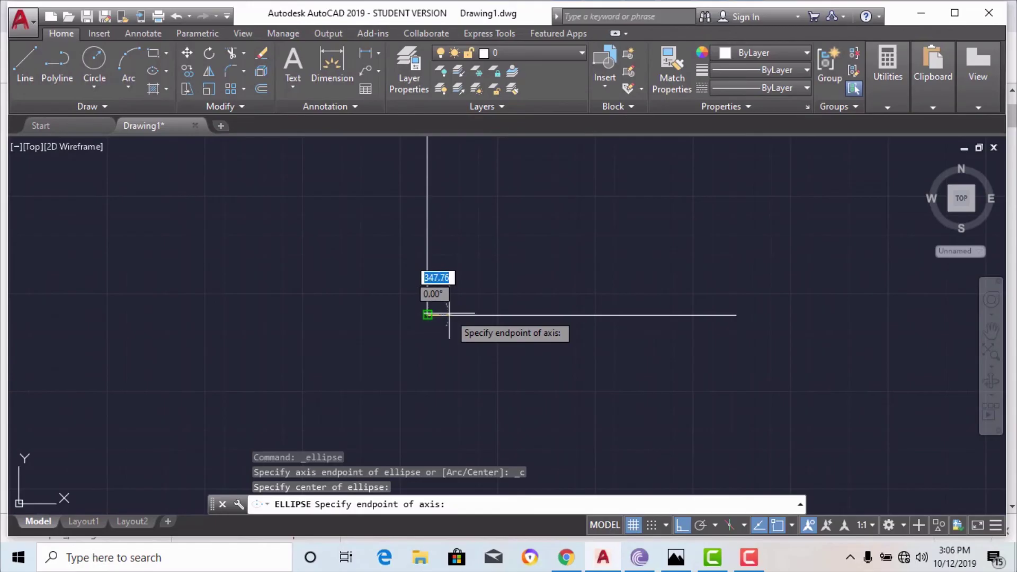
pyautogui.click(736, 315)
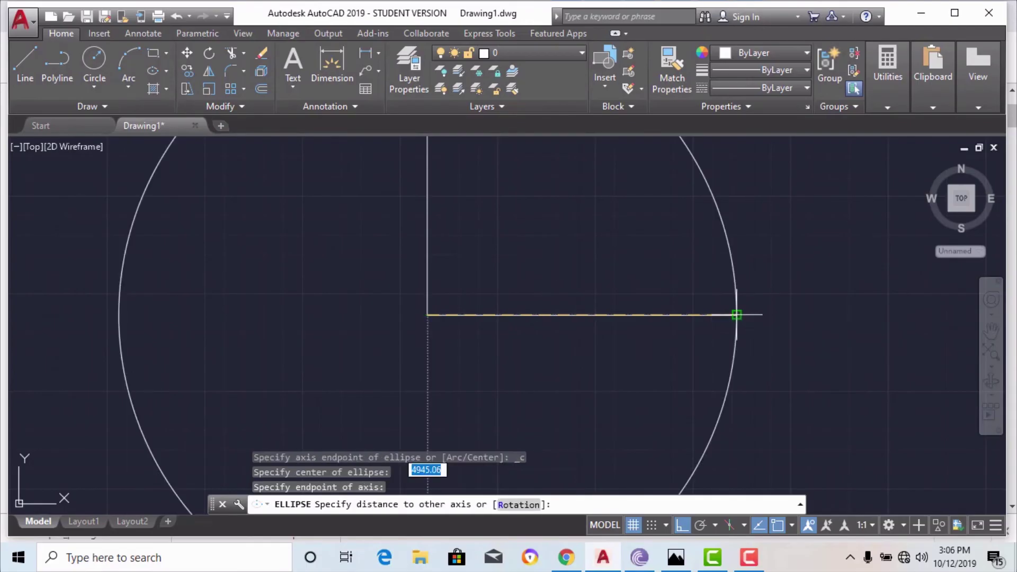
pyautogui.scroll(-4, 736, 315)
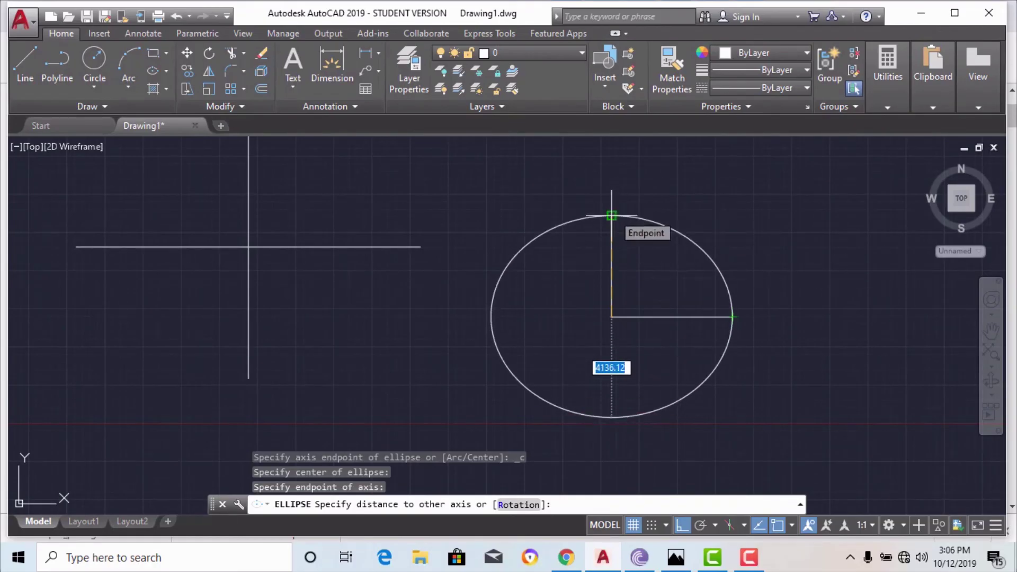
pyautogui.click(611, 216)
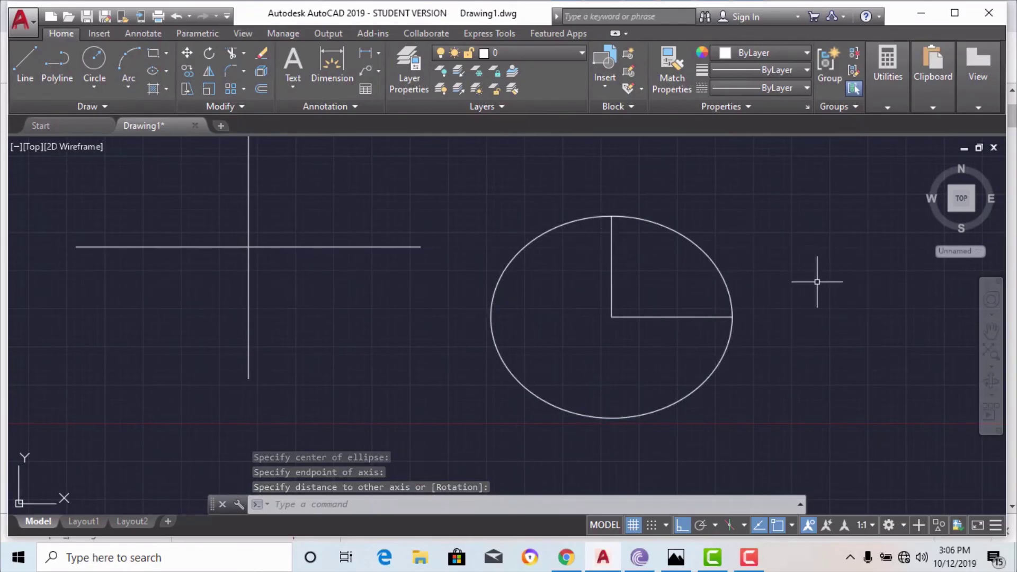
# Draw an Axis, End ellipse on the crossed lines, using both ends of the horizontal line and the upper end of the vertical line.
pyautogui.click(166, 71)
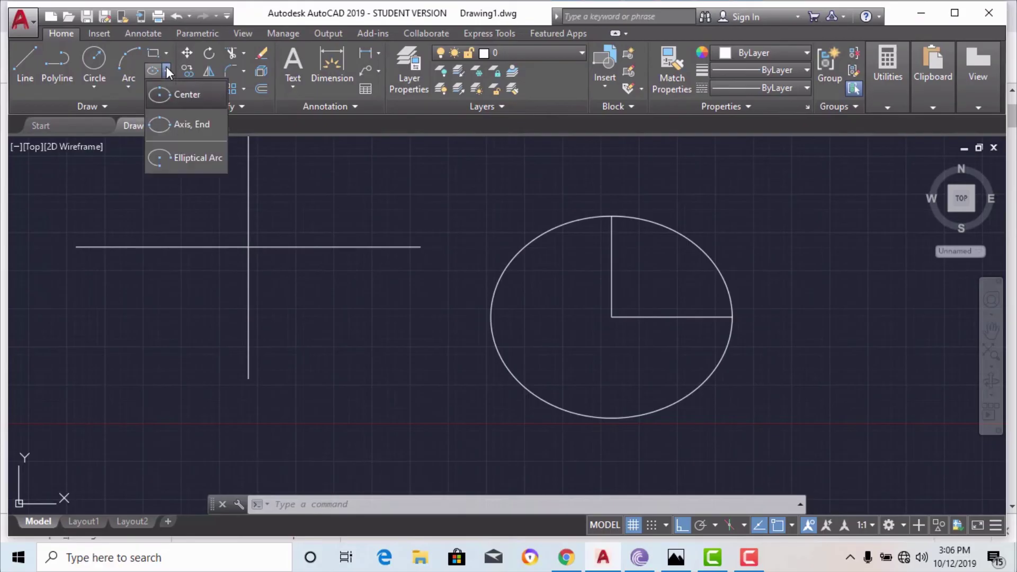
pyautogui.click(186, 123)
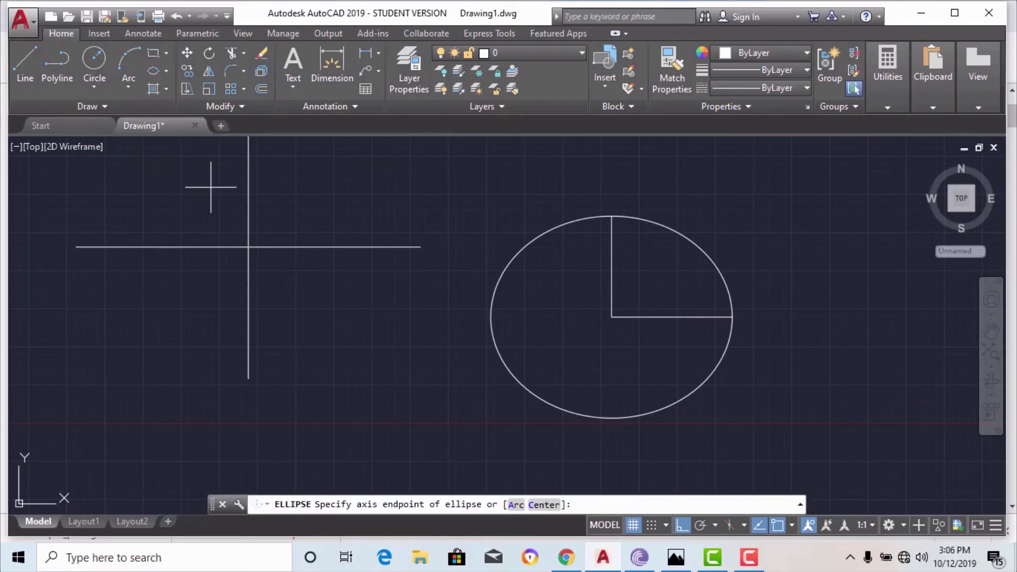
pyautogui.scroll(-2, 622, 312)
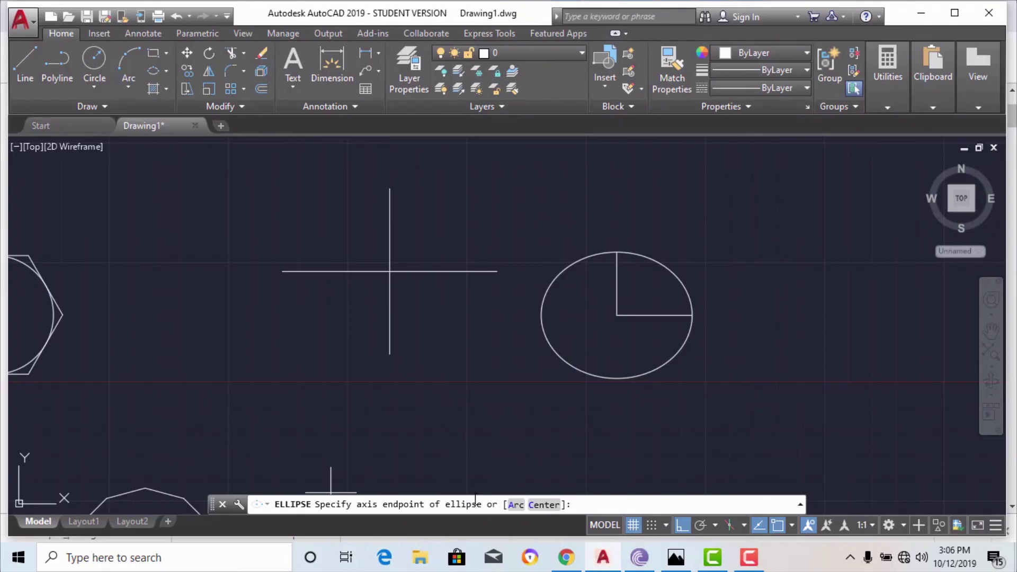
pyautogui.click(282, 271)
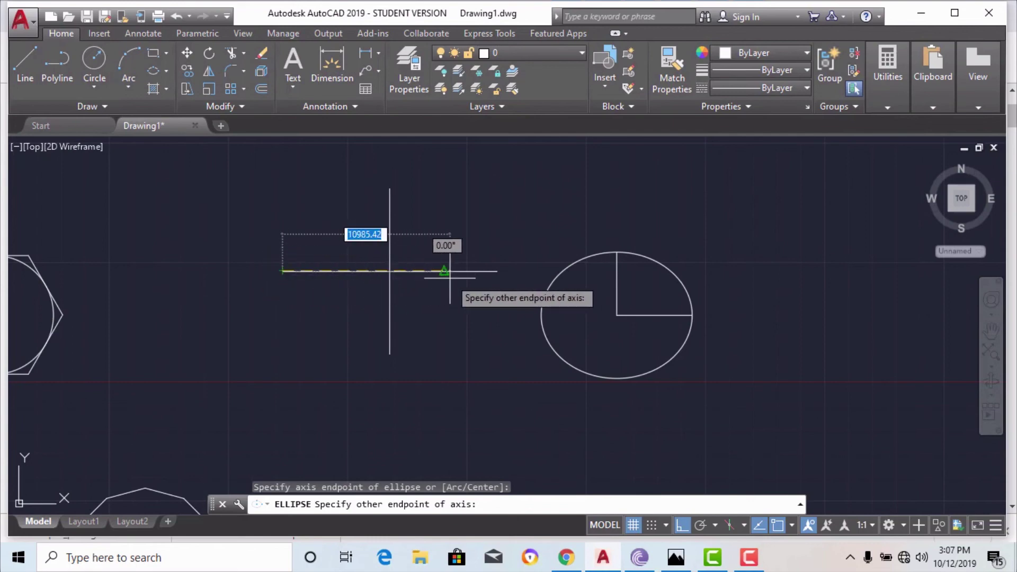
pyautogui.click(497, 271)
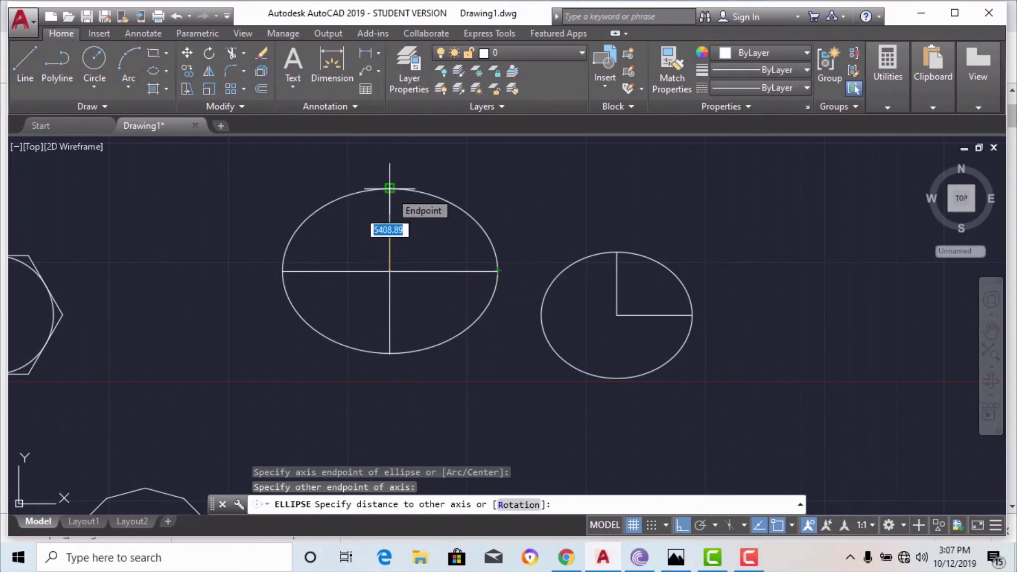
pyautogui.click(389, 188)
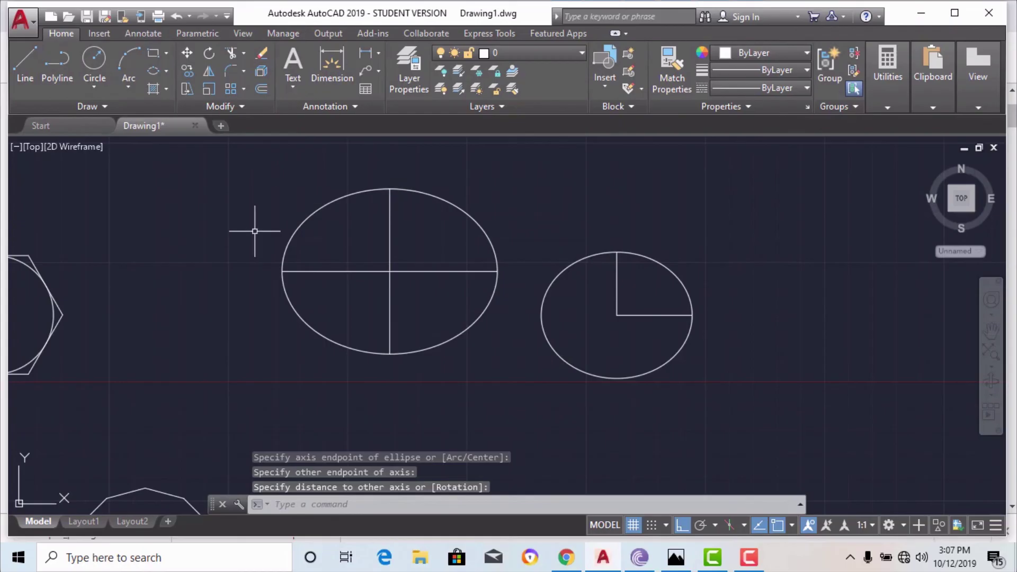
# Draw a centre-defined ellipse to the right of the other ellipses, with a horizontal axis distance of 6000 and a vertical one of 18000.
pyautogui.click(167, 71)
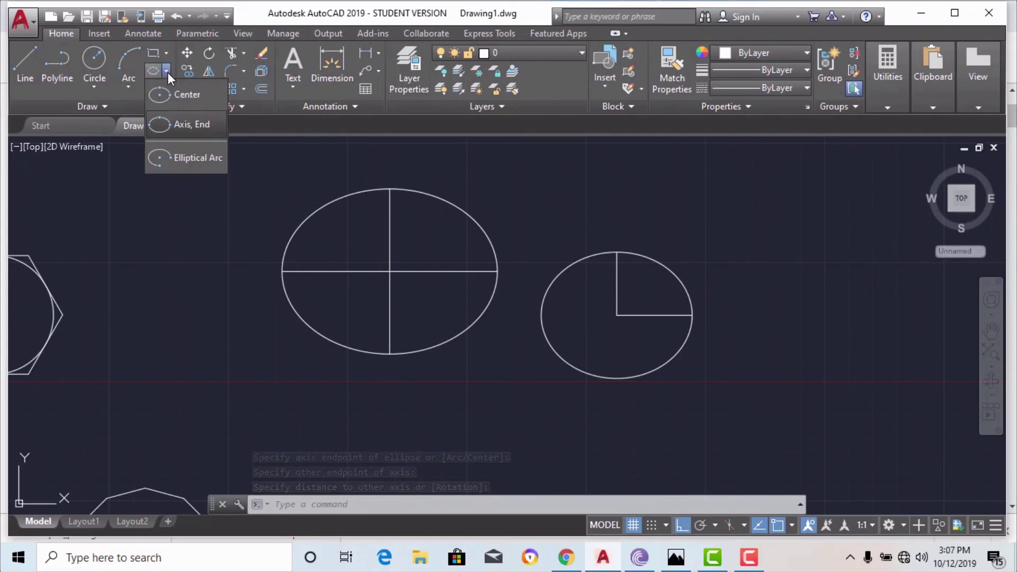
pyautogui.click(183, 100)
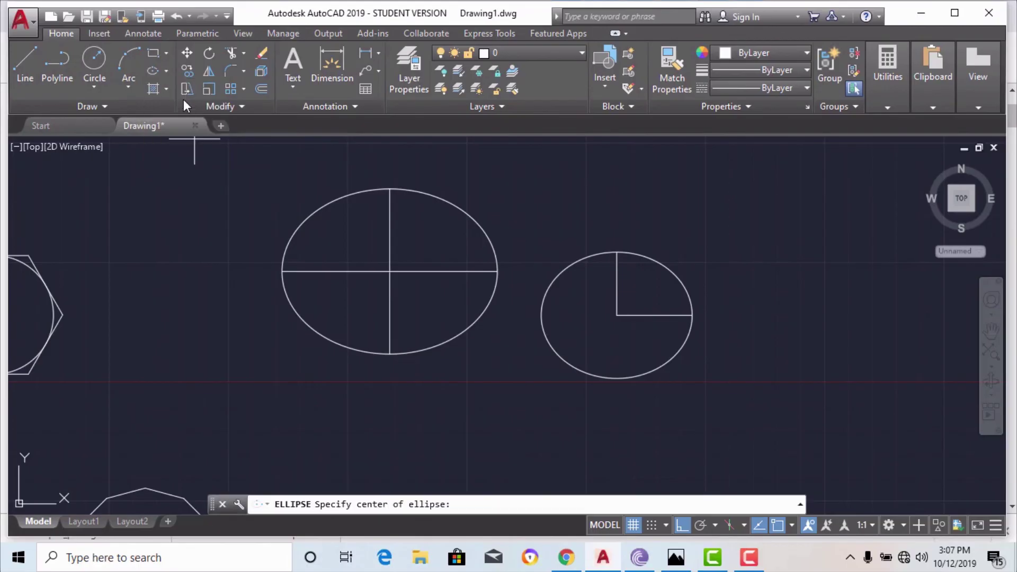
pyautogui.scroll(-2, 157, 228)
pyautogui.scroll(3, 723, 328)
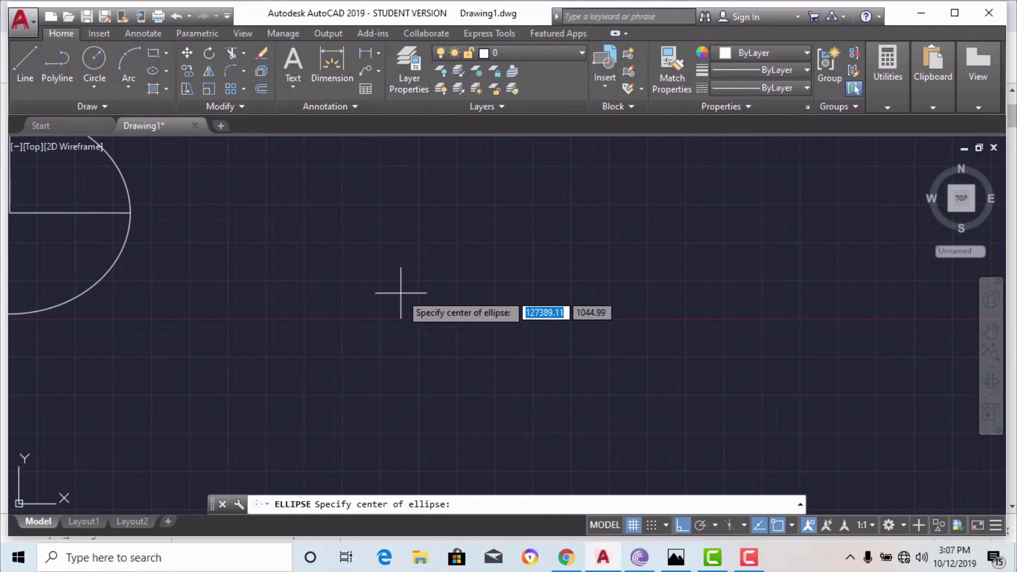
pyautogui.click(346, 263)
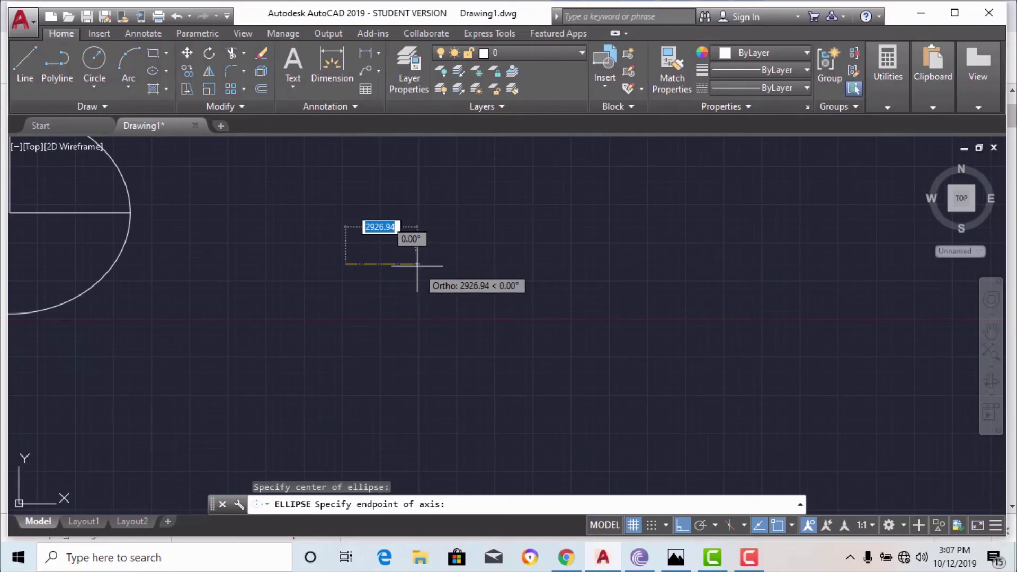
pyautogui.write('6000')
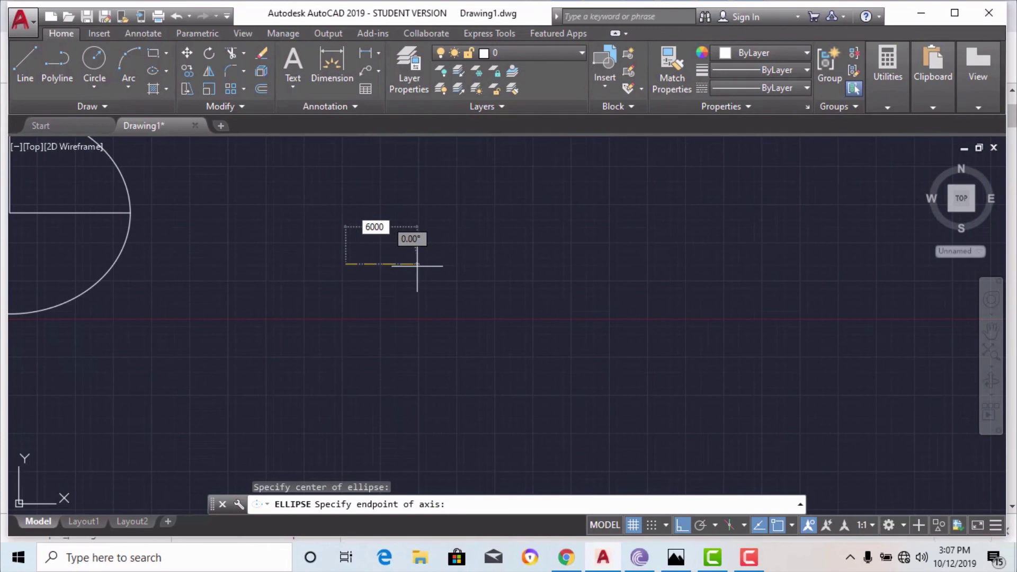
pyautogui.press('Return')
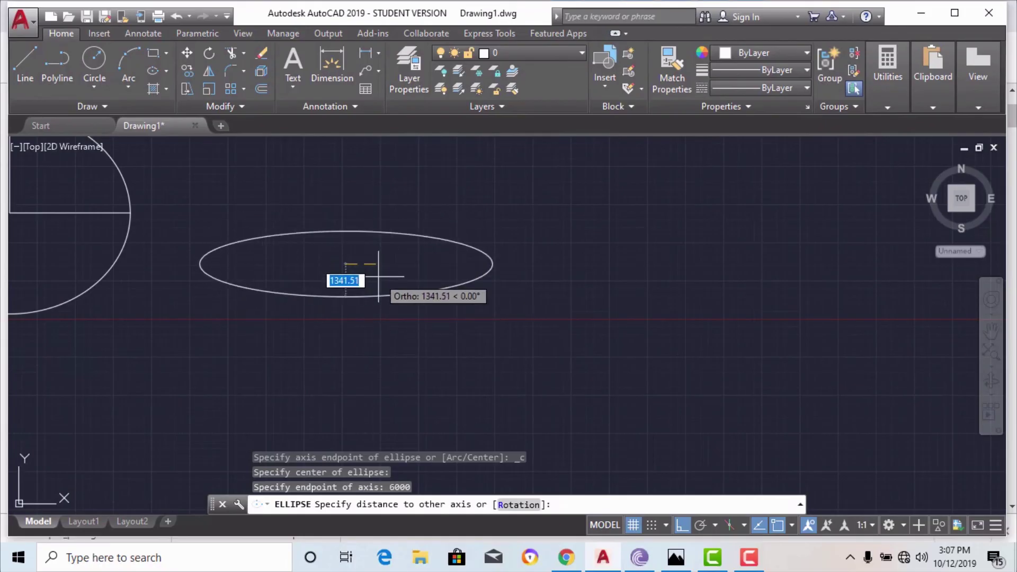
pyautogui.write('18')
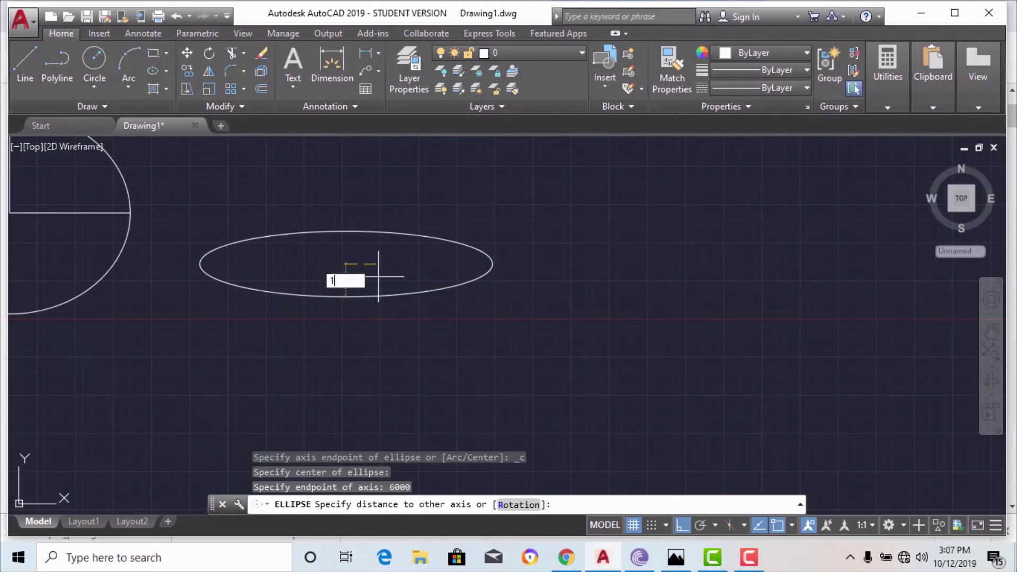
pyautogui.write('000')
pyautogui.press('Return')
pyautogui.scroll(-5, 415, 265)
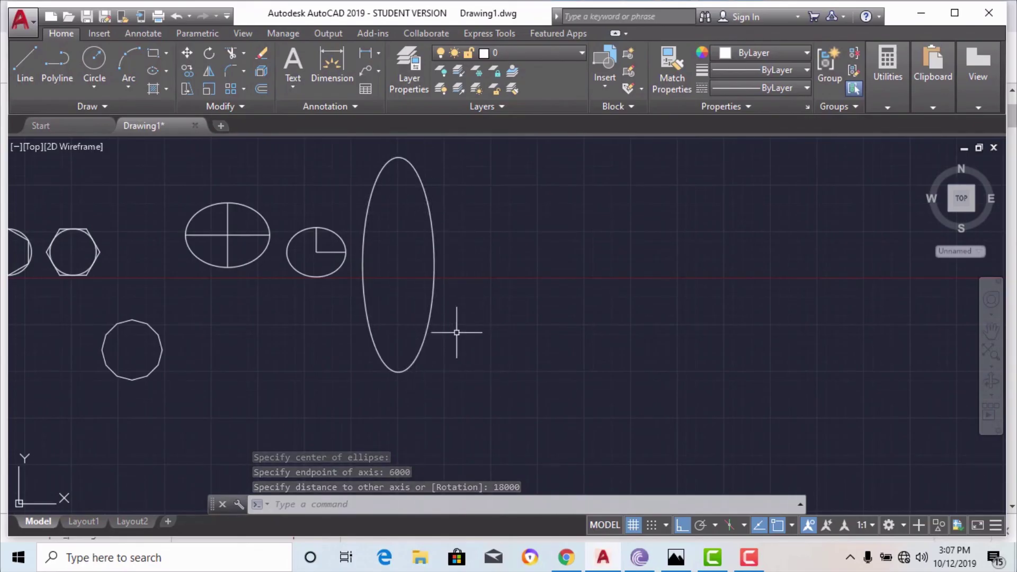
# Begin an elliptical arc in the empty area right of the tall ellipse, with a horizontal first axis and an other-axis distance of 18000.
pyautogui.click(164, 71)
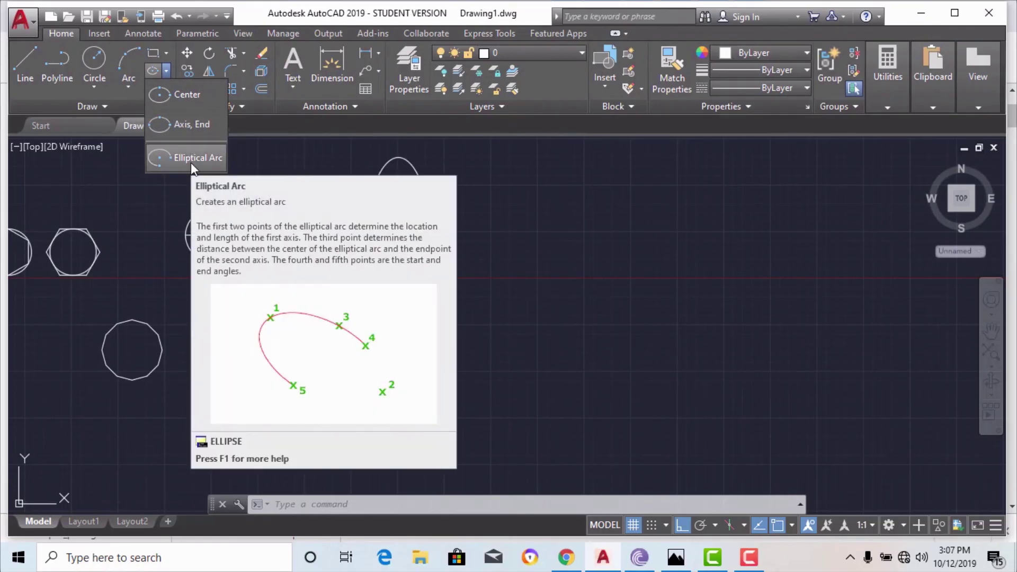
pyautogui.click(191, 162)
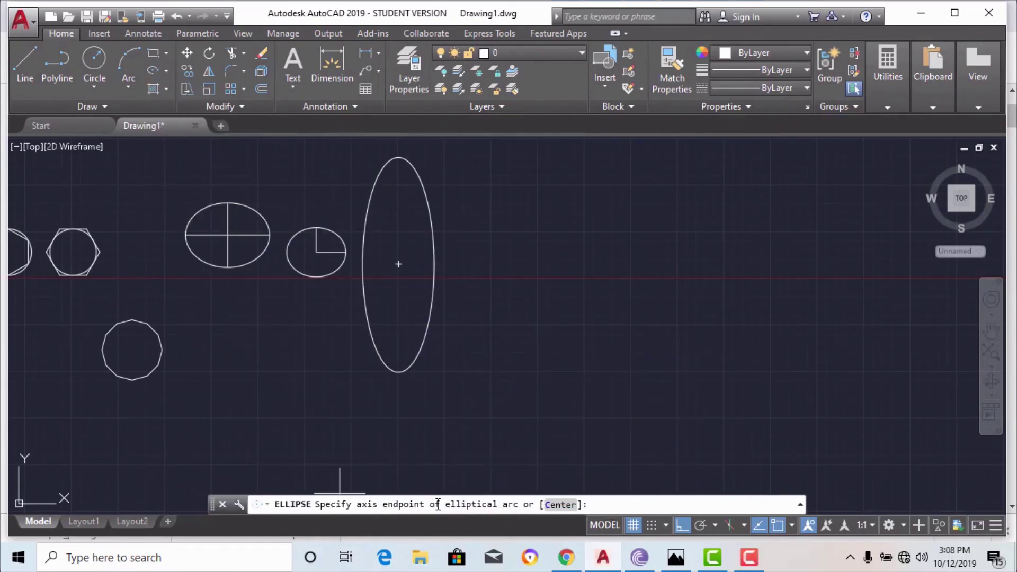
pyautogui.click(665, 300)
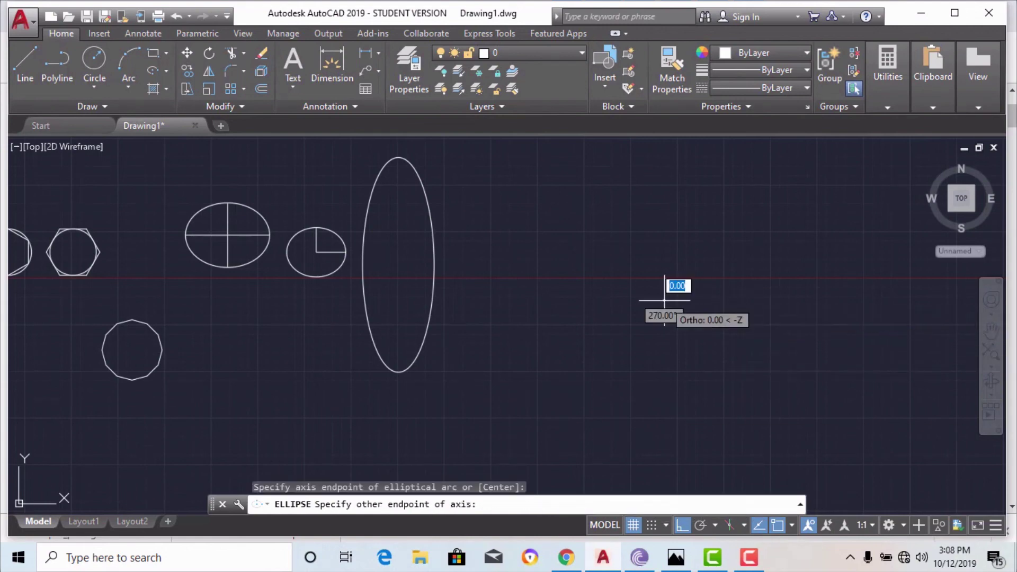
pyautogui.click(880, 304)
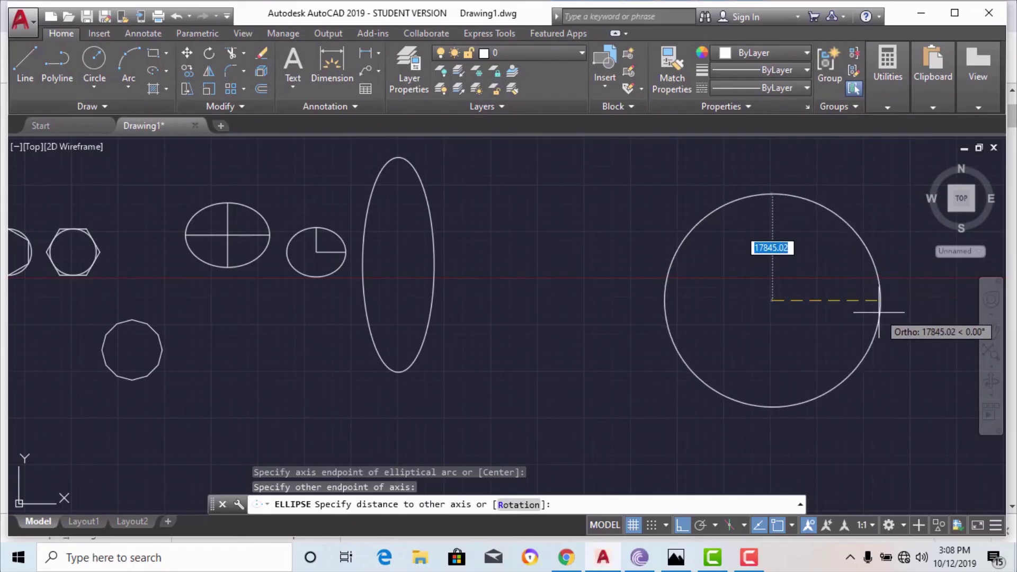
pyautogui.write('18000')
pyautogui.press('Return')
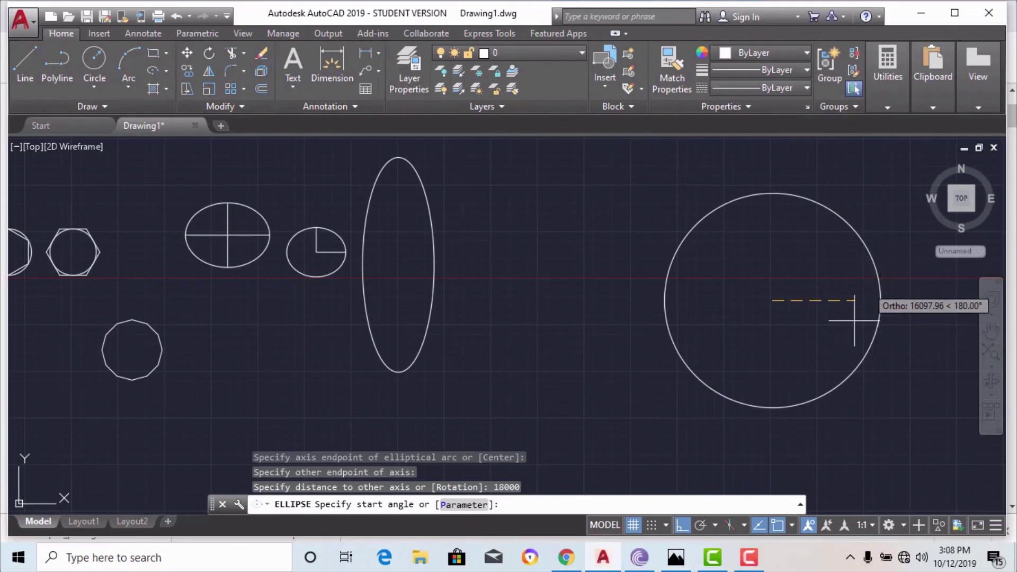
# Turn Ortho off and complete the elliptical arc, starting at the curve's upper right and using an end angle of 120.
pyautogui.click(682, 524)
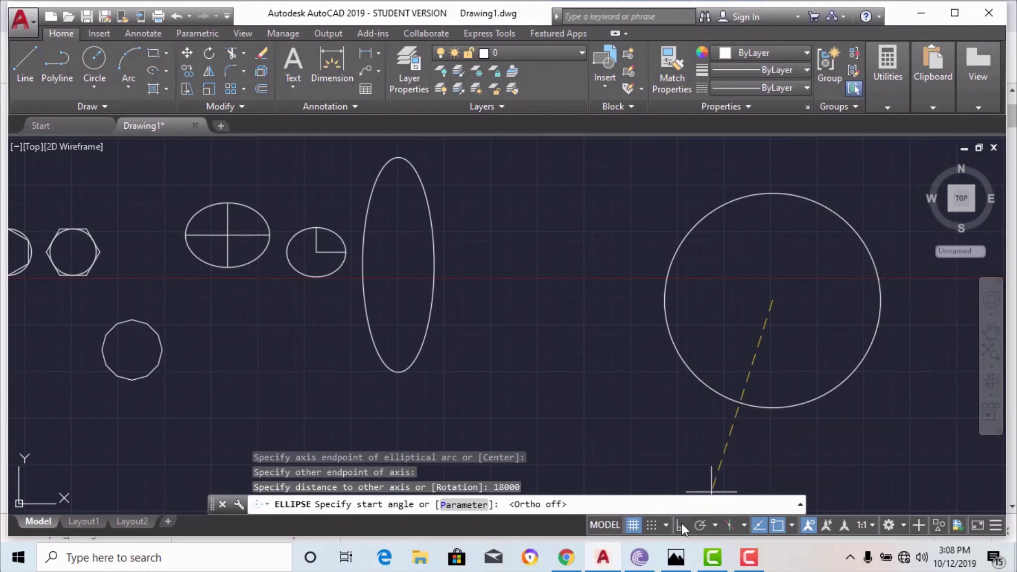
pyautogui.click(867, 249)
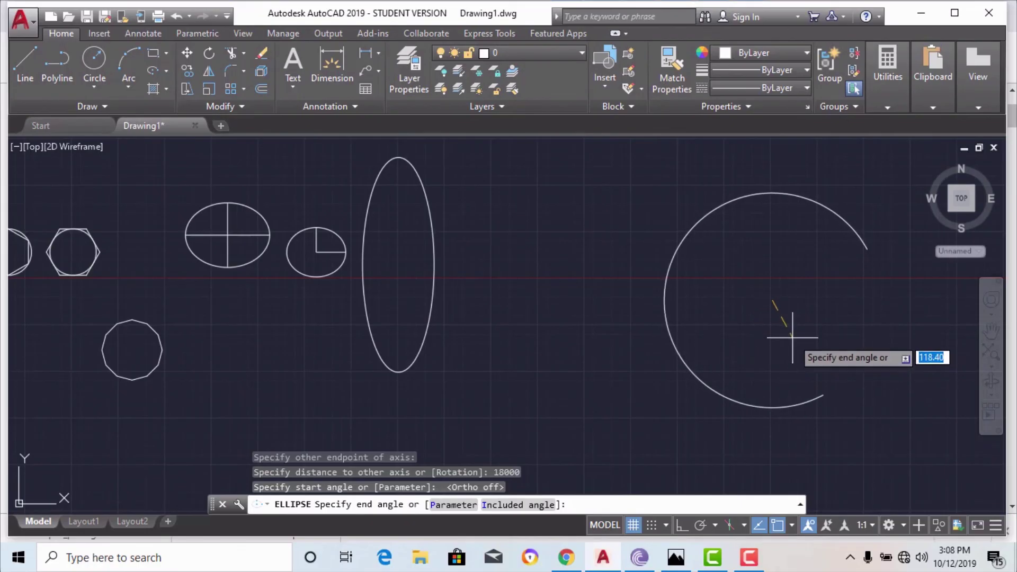
pyautogui.write('120')
pyautogui.press('Return')
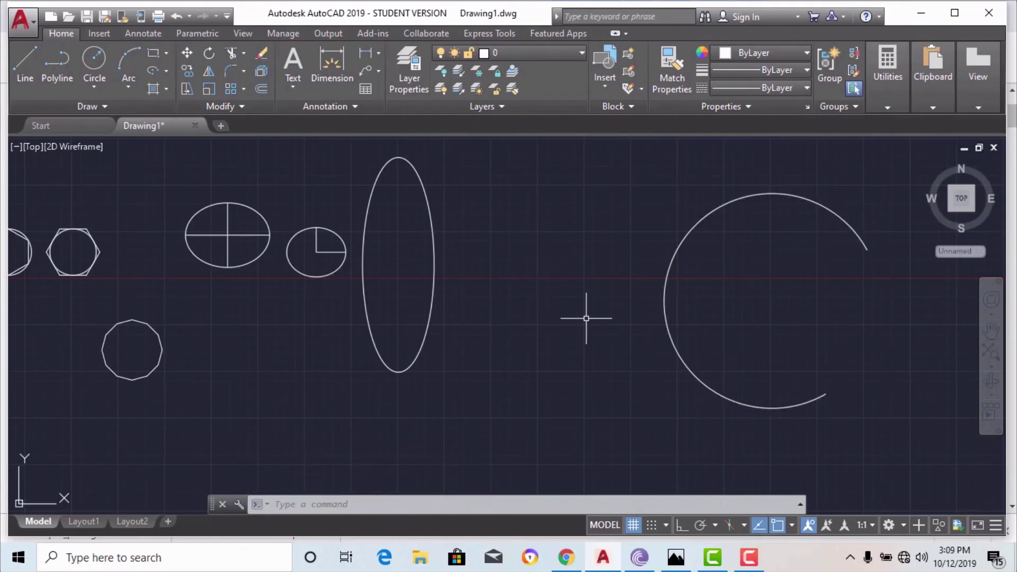
pyautogui.scroll(-2, 585, 319)
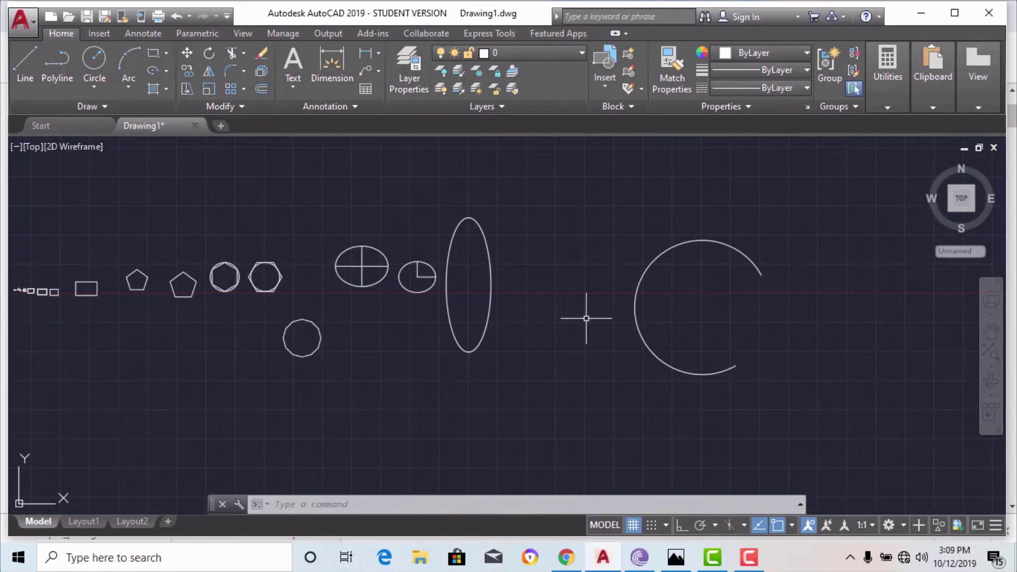